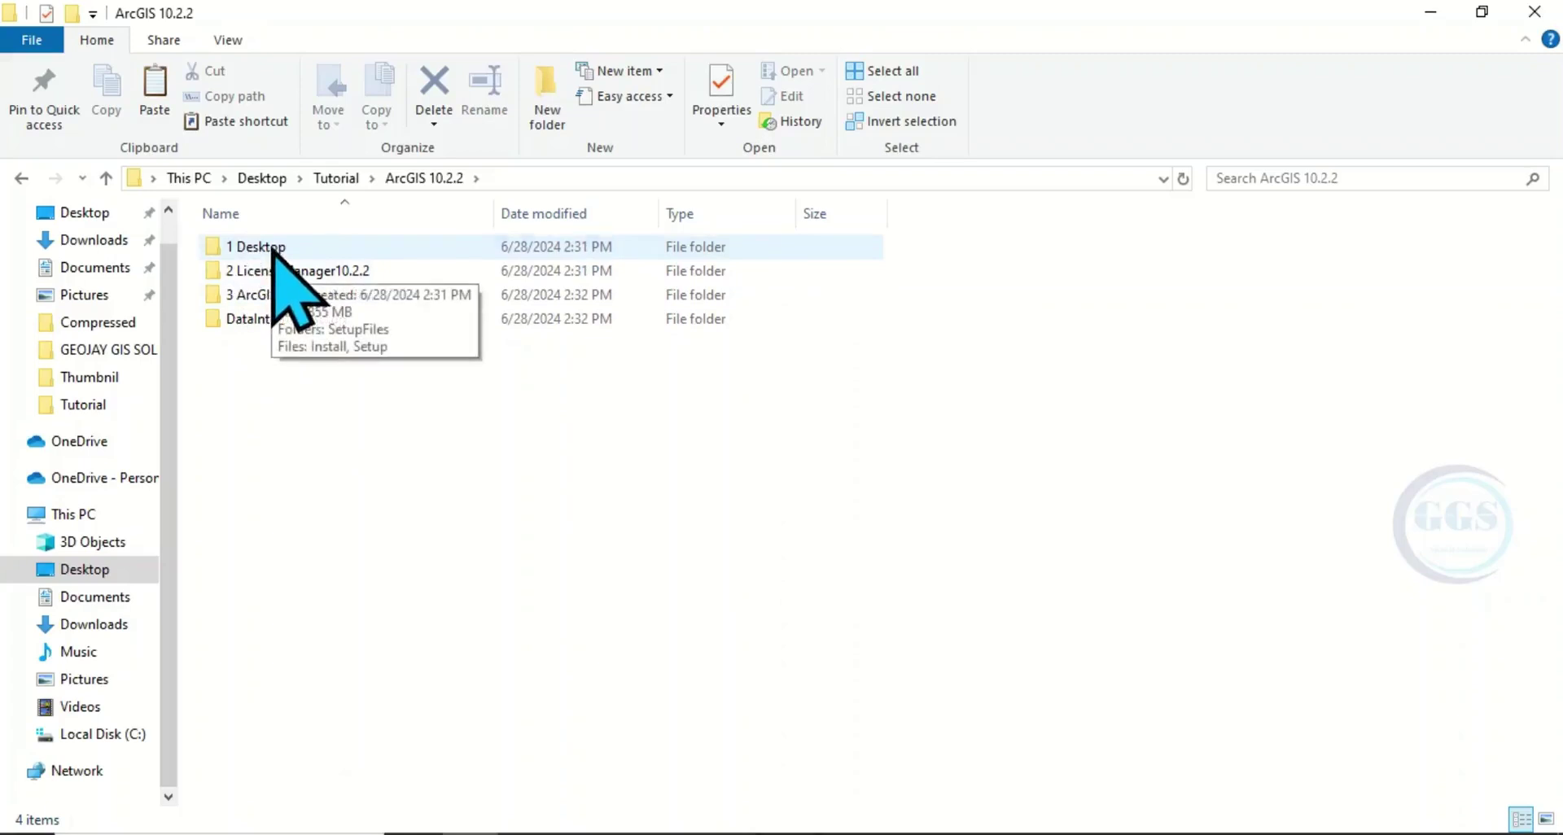
Open the 1 Desktop folder and run its Setup application as administrator
double_click(274, 248)
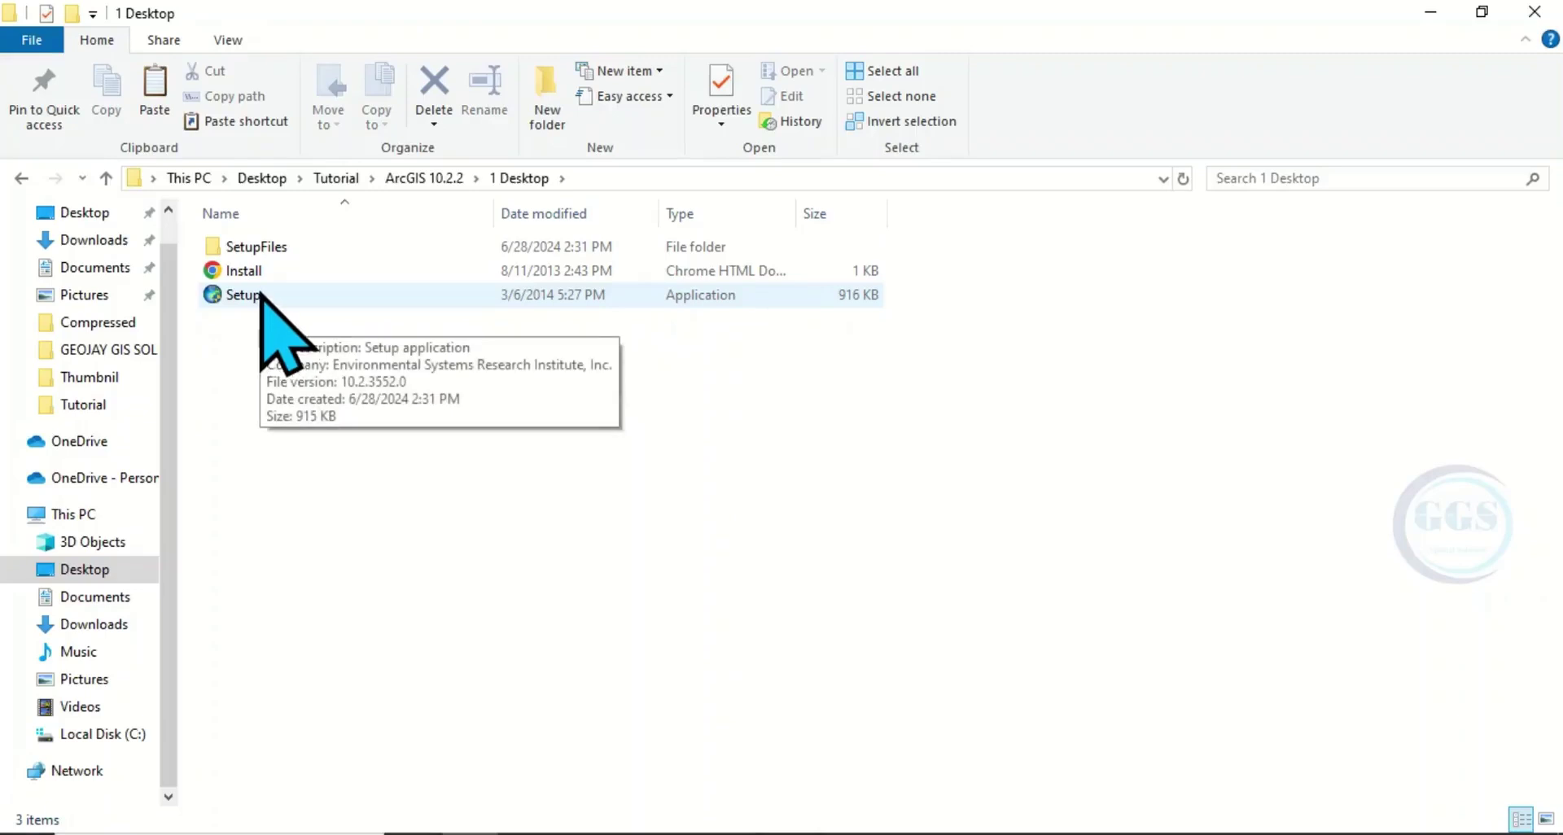
double_click(260, 295)
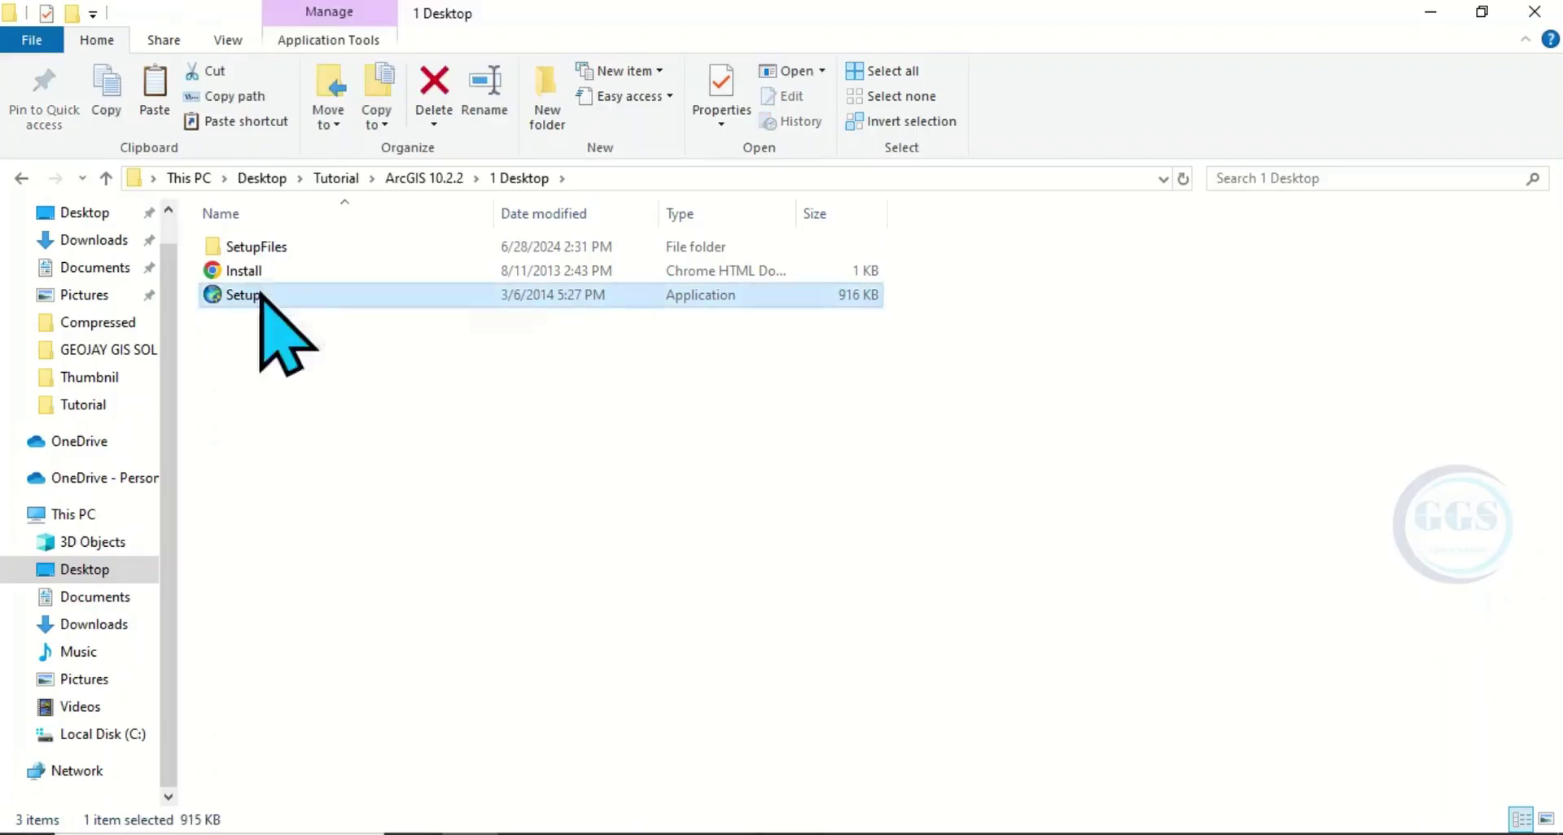
right_click(261, 294)
click(338, 332)
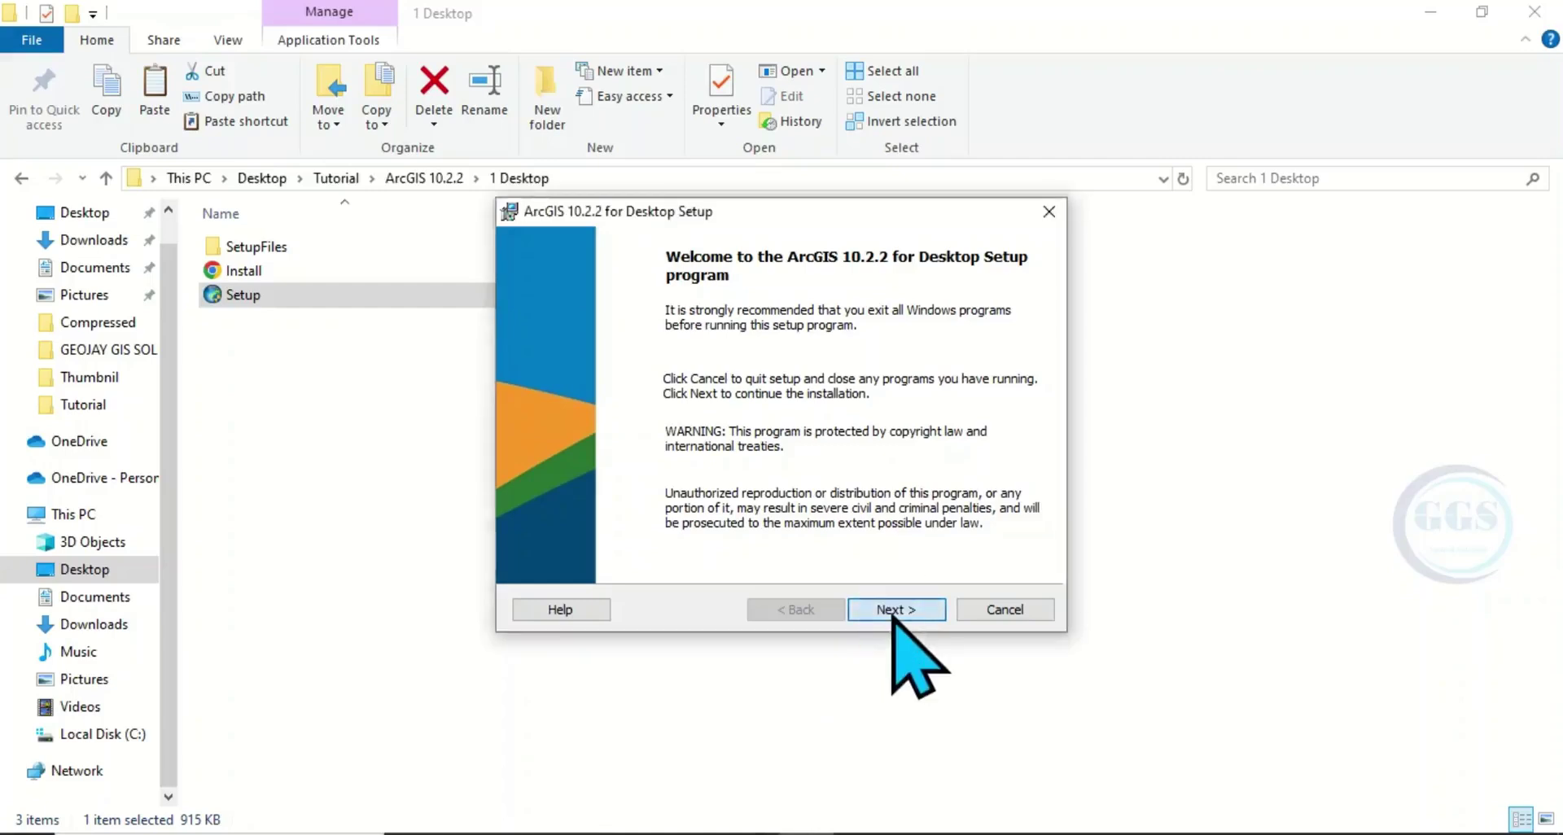
Accept the license agreement in the ArcGIS 10.2.2 for Desktop setup and choose the Complete installation type
click(893, 611)
click(516, 527)
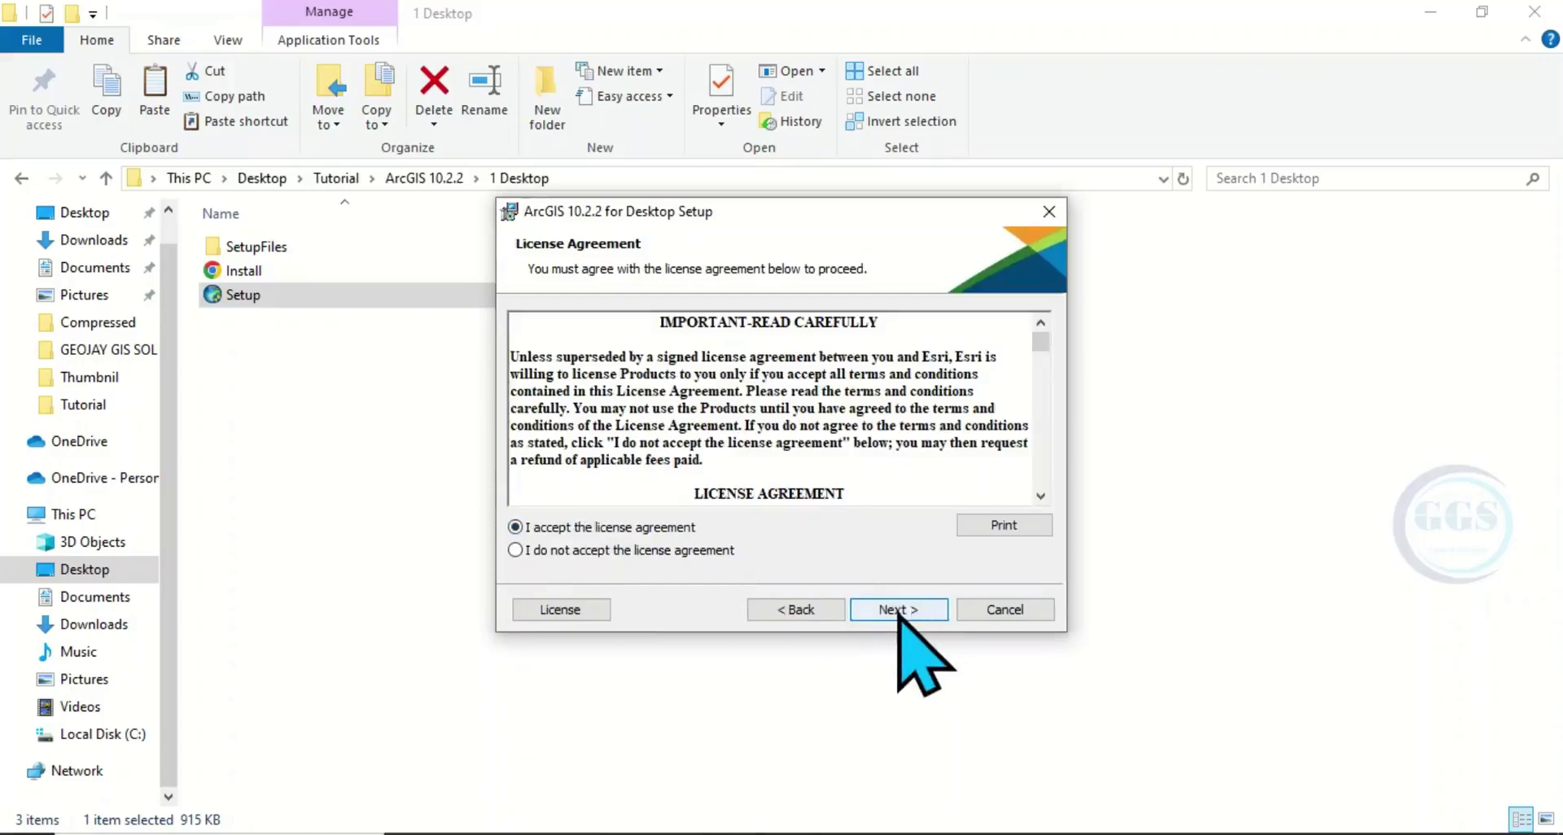
click(903, 610)
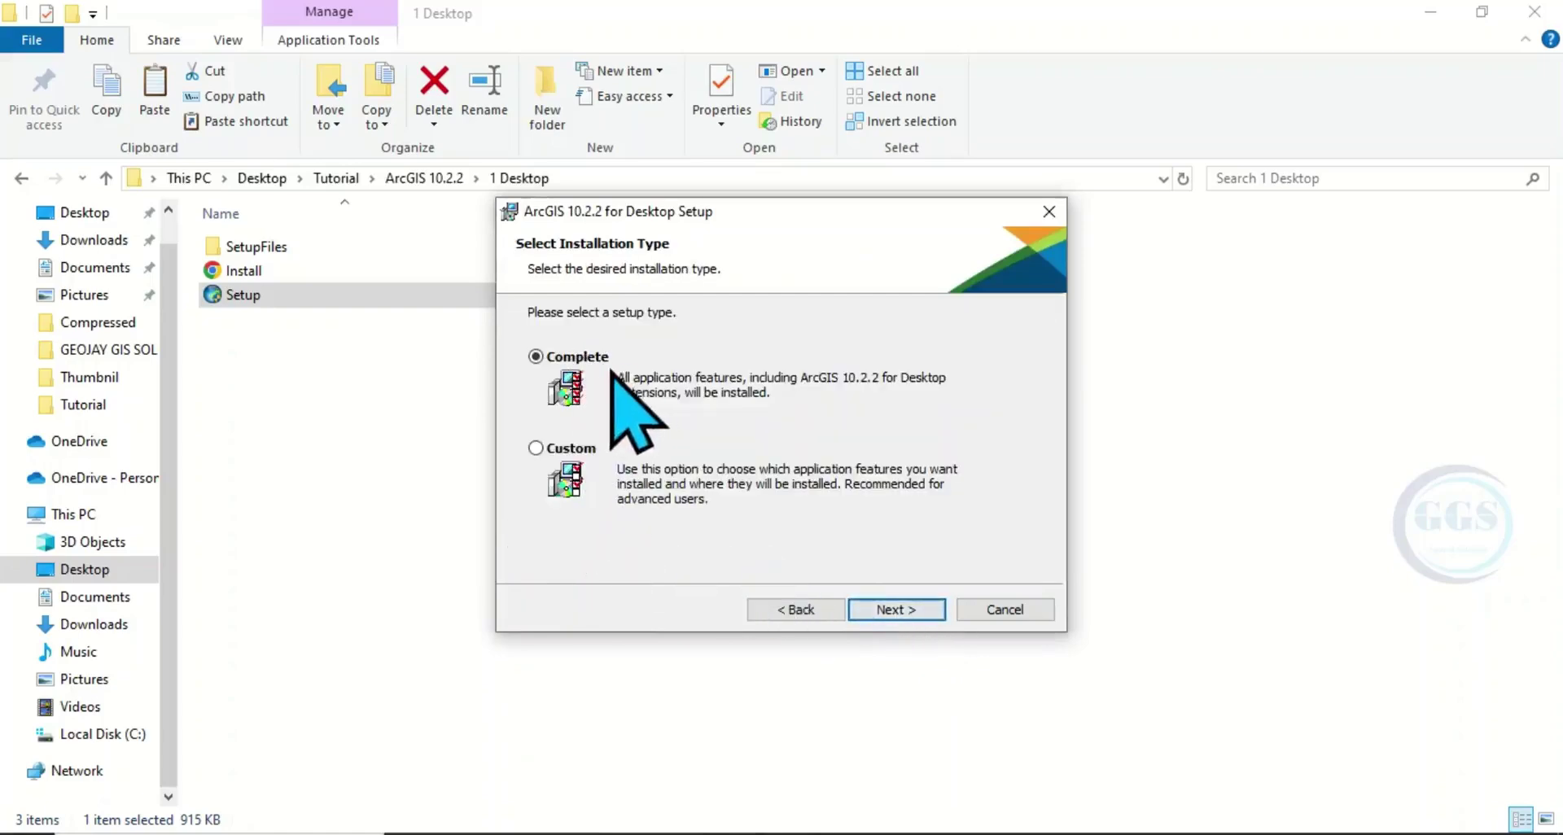
click(895, 609)
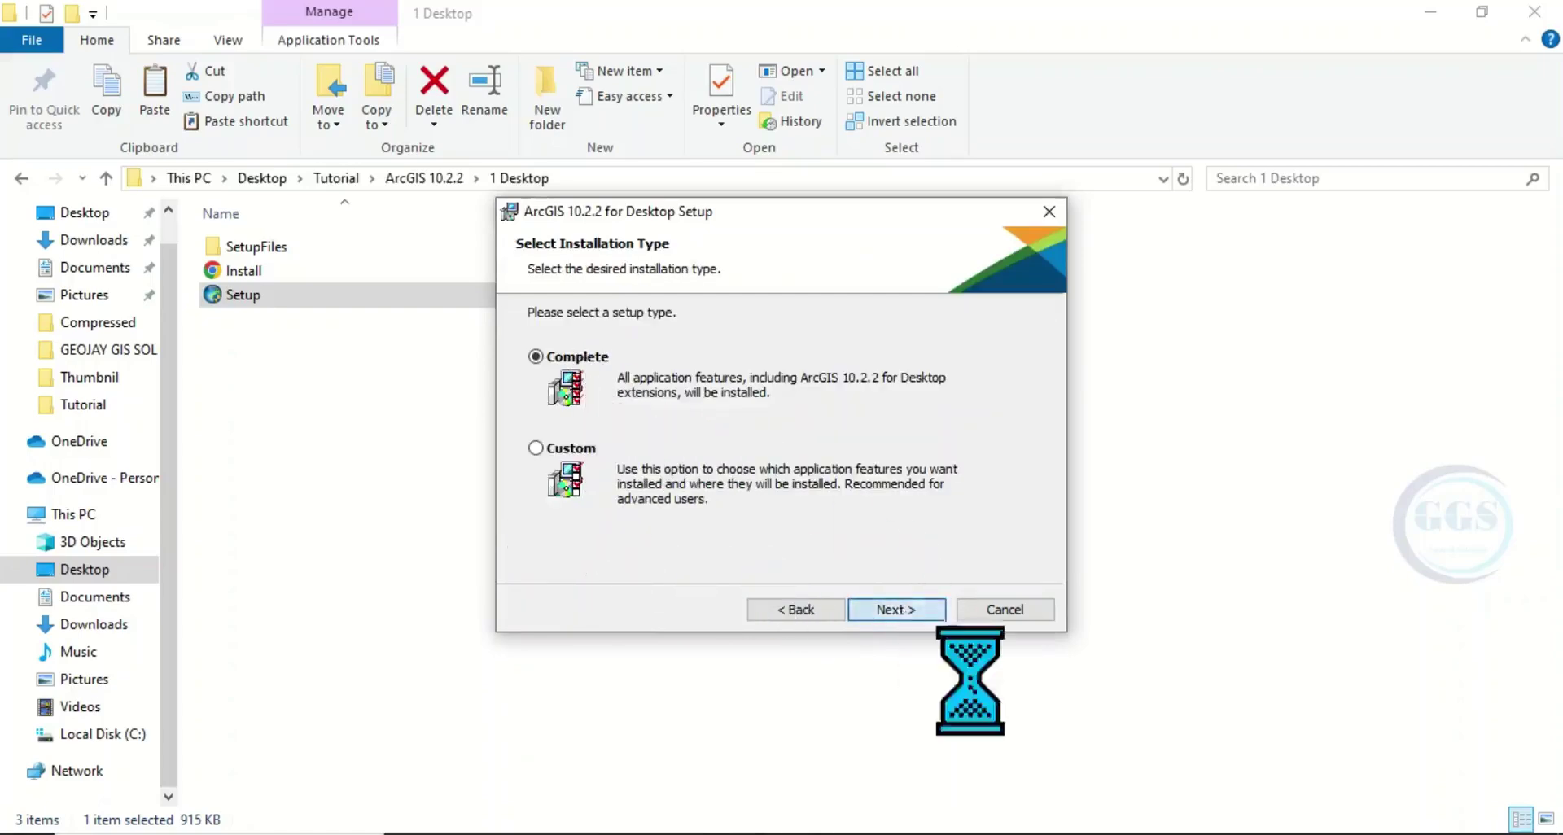
Keep the default destination folders, opt out of the Esri User Experience Improvement program, and install ArcGIS for Desktop through to the finish
click(891, 610)
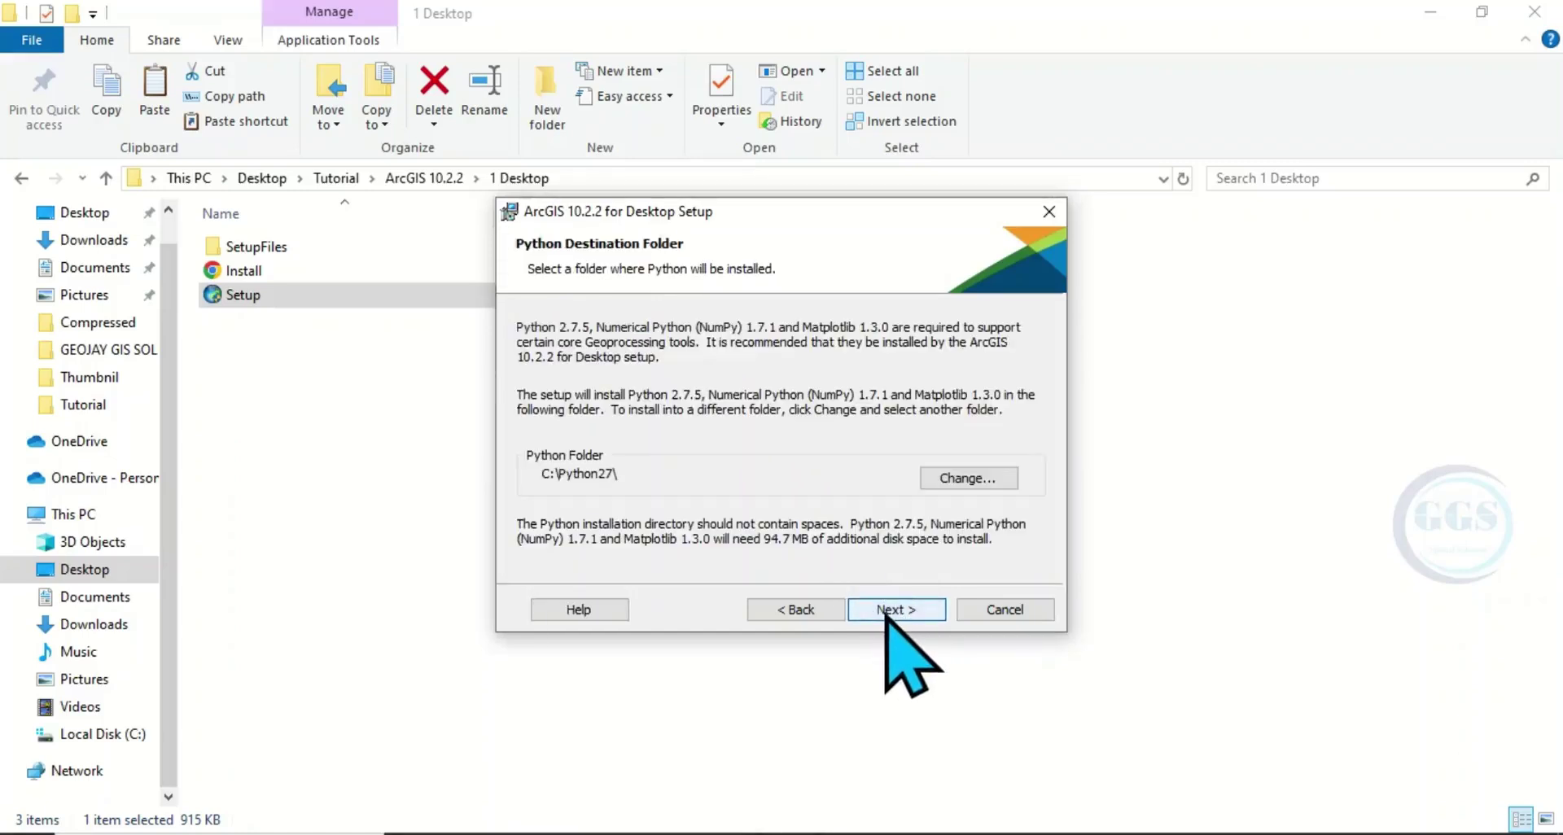
click(887, 613)
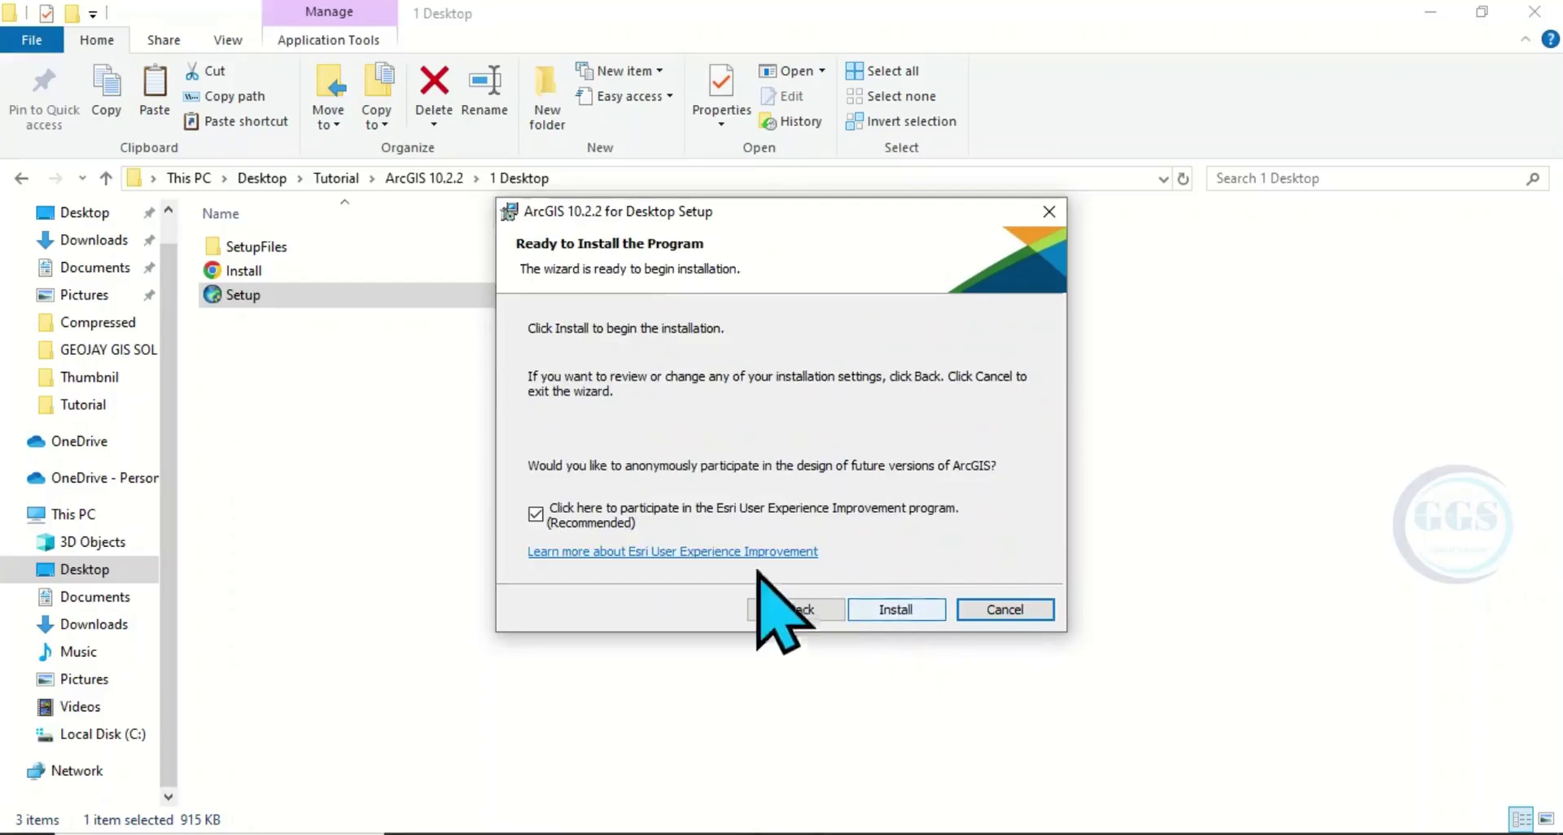
click(536, 514)
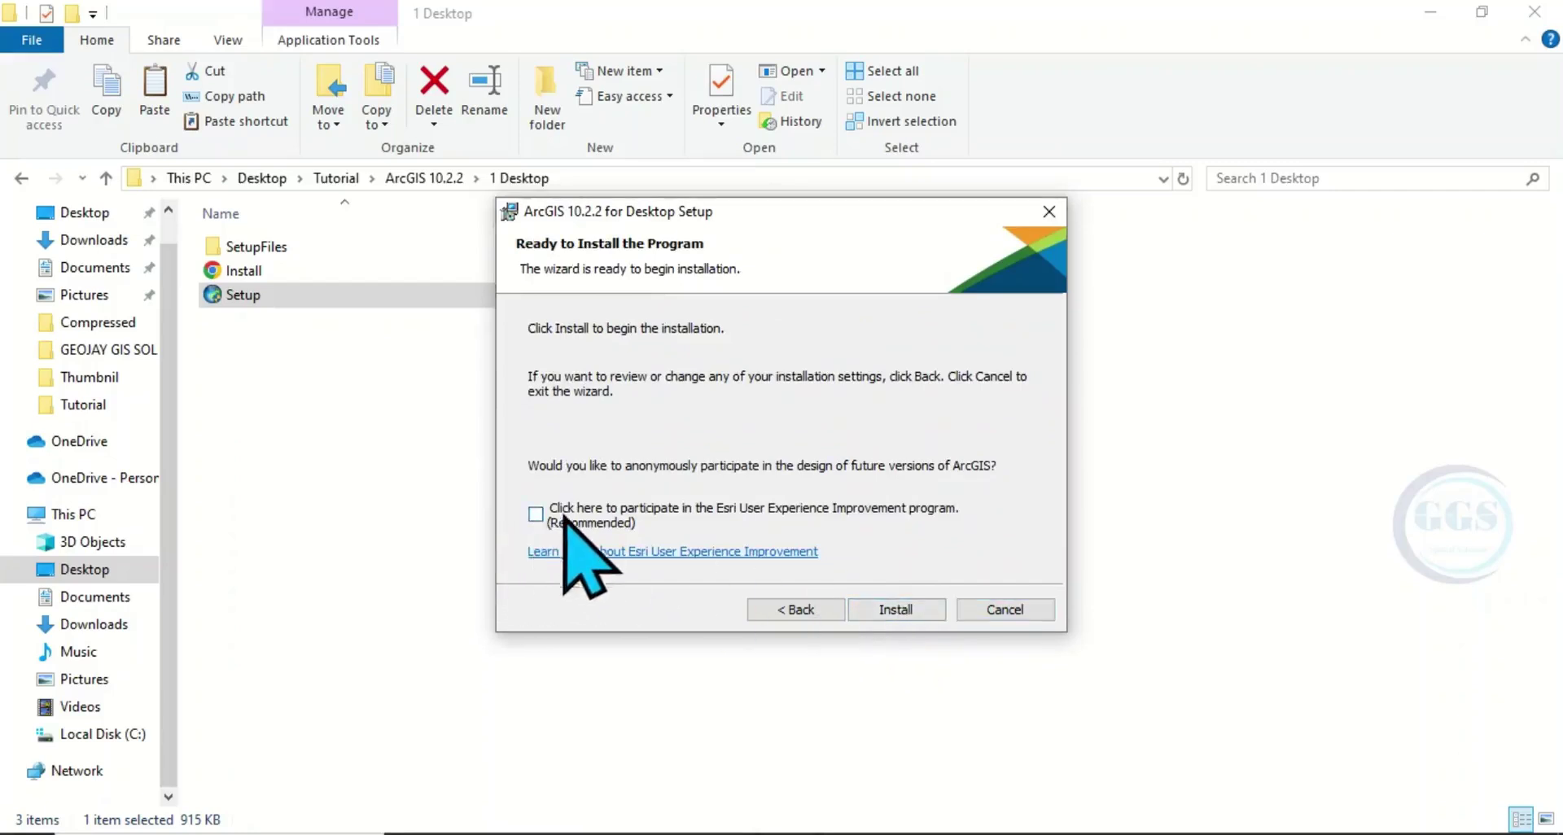
click(896, 611)
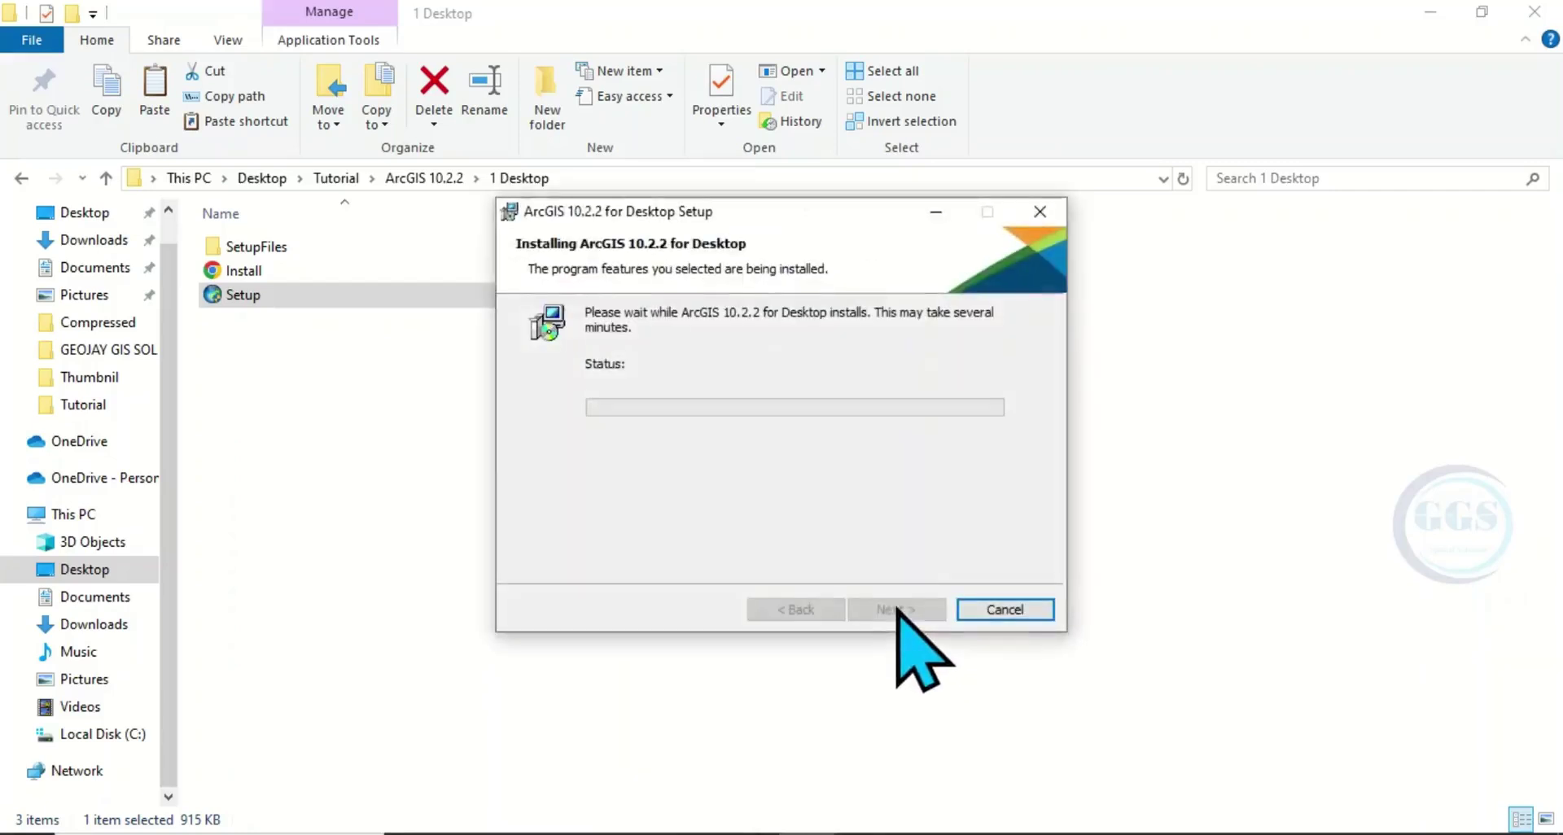
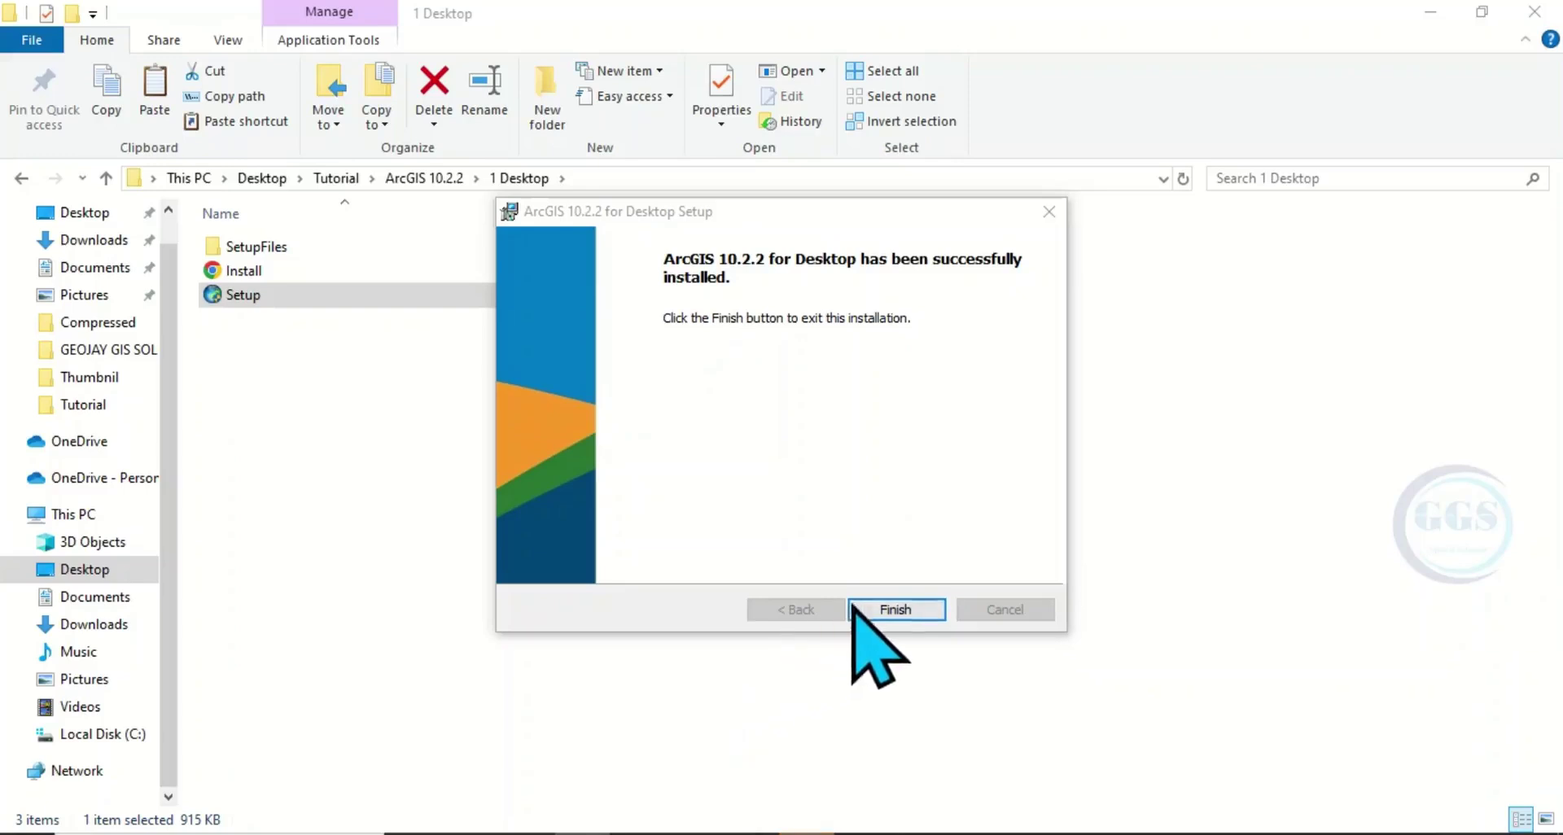
click(894, 609)
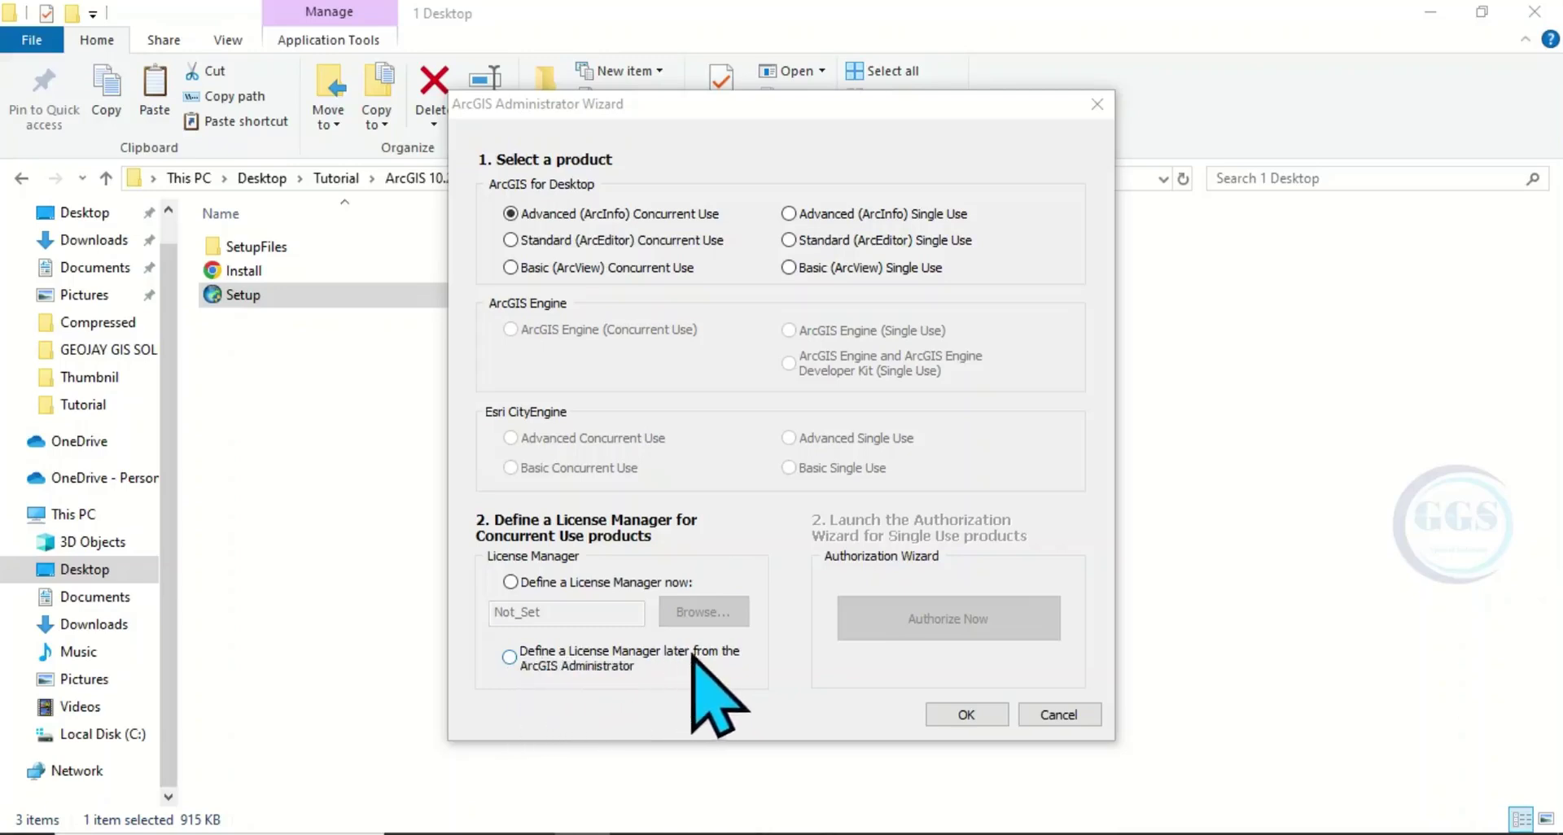
Choose to define a License Manager later for Advanced (ArcInfo) Concurrent Use, and bring up the Desktop product settings in ArcGIS Administrator before minimizing it
click(510, 656)
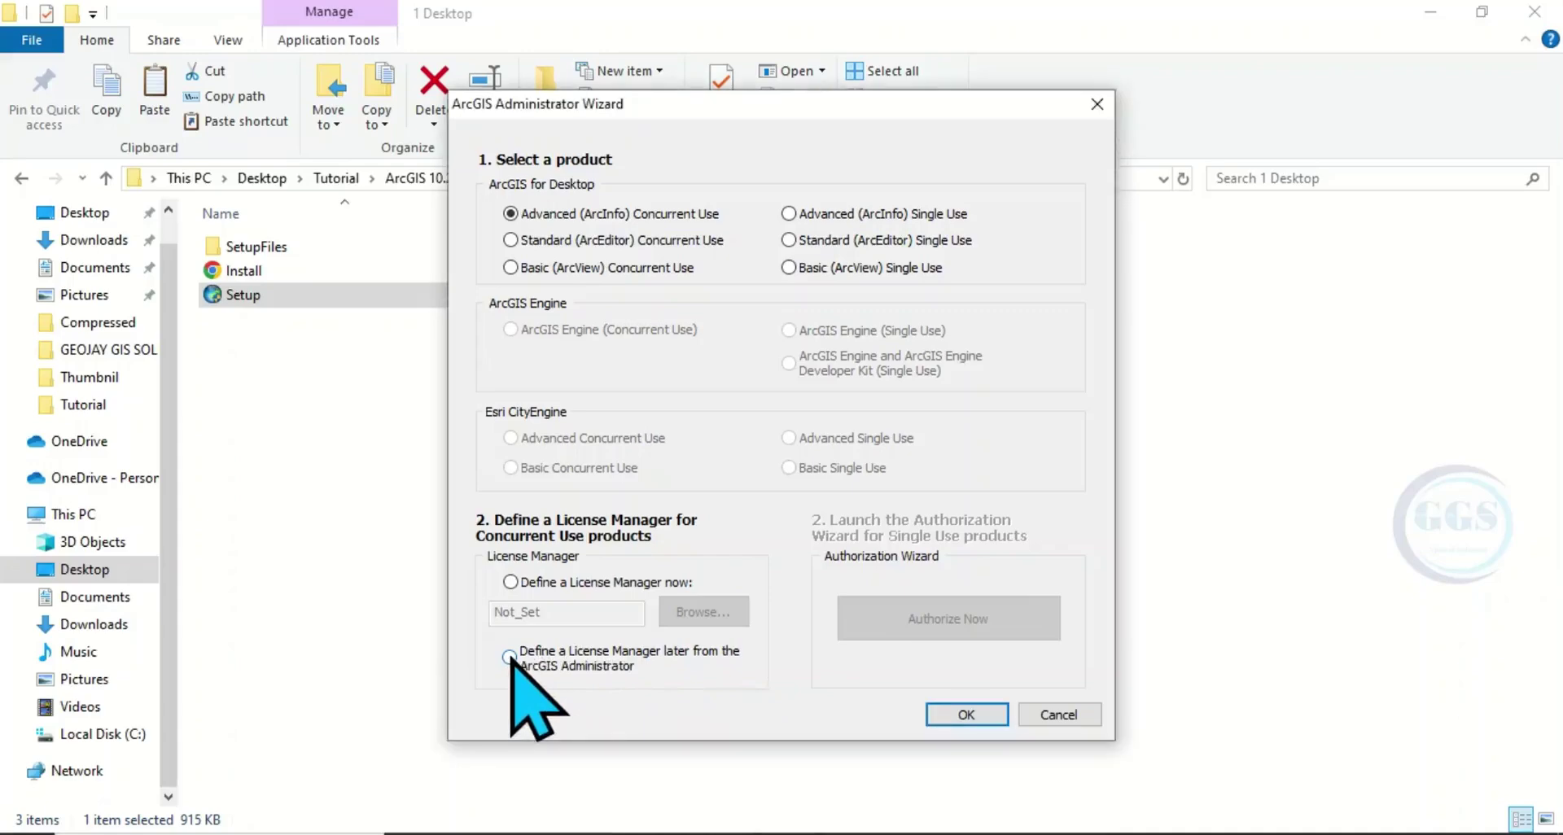
click(954, 714)
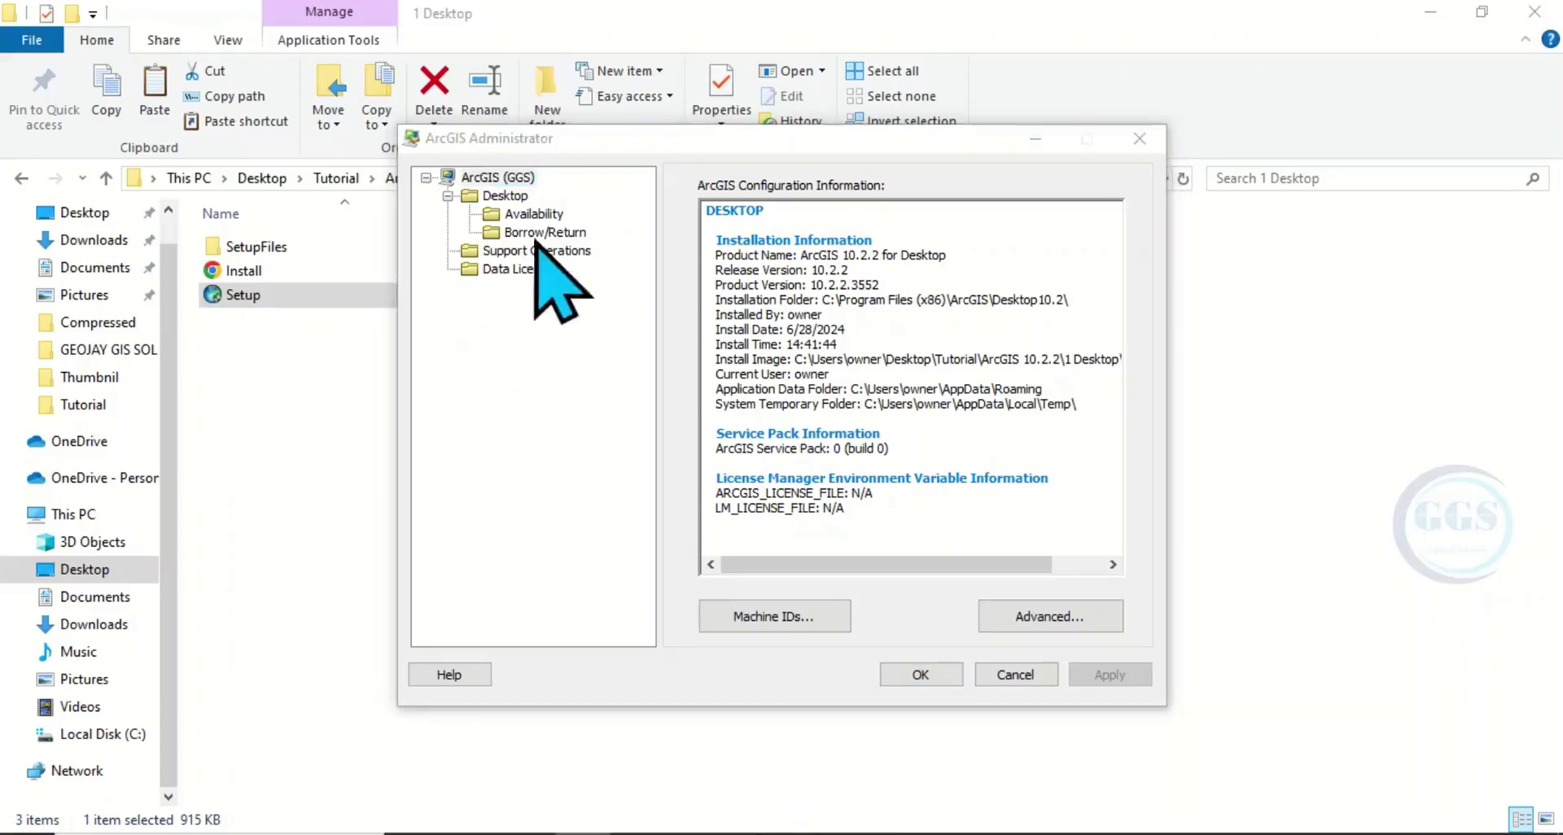
click(503, 198)
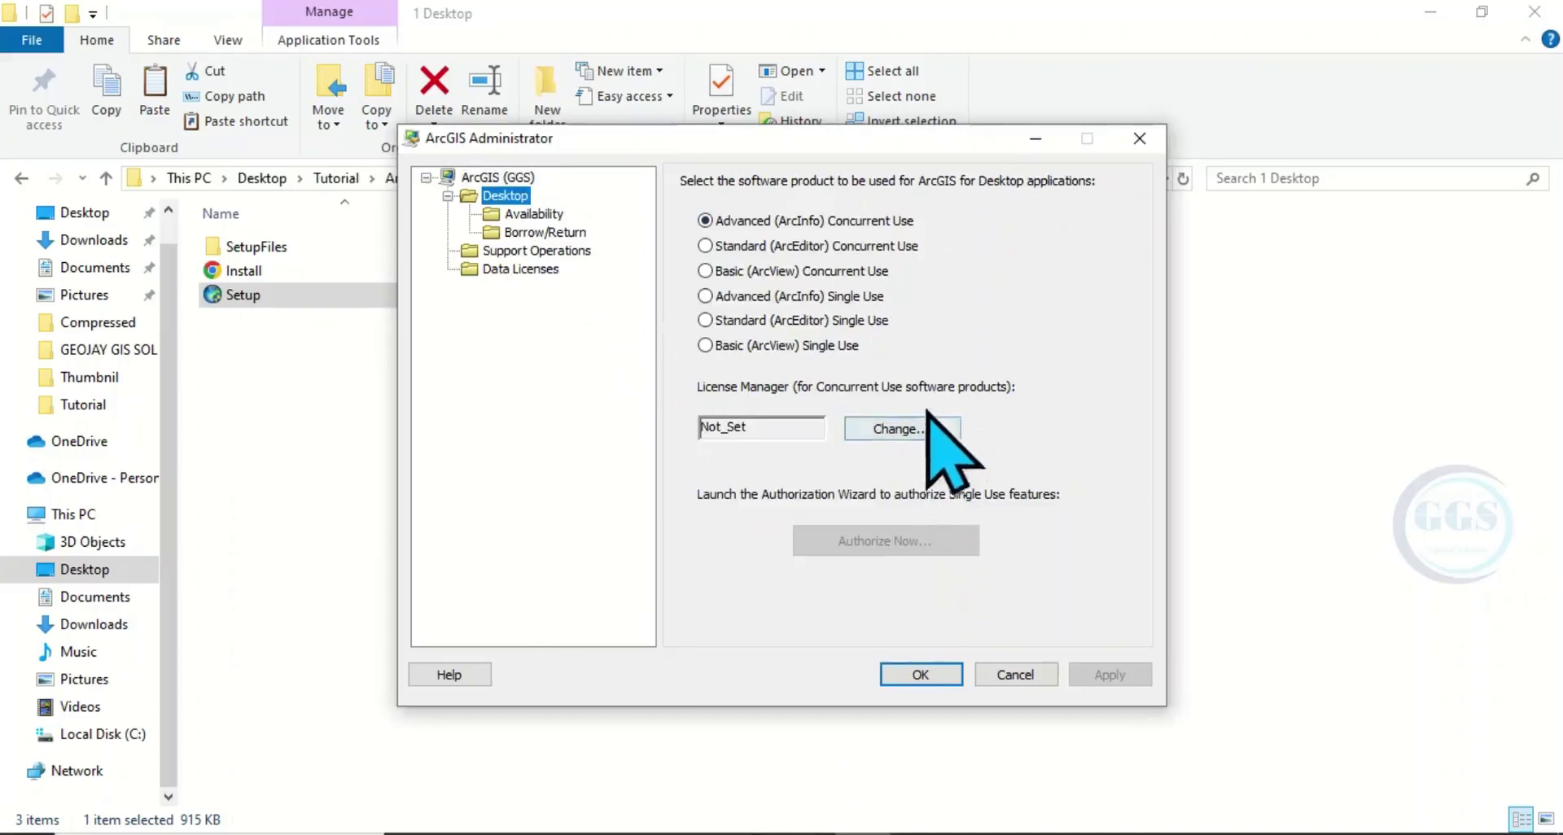
click(1035, 138)
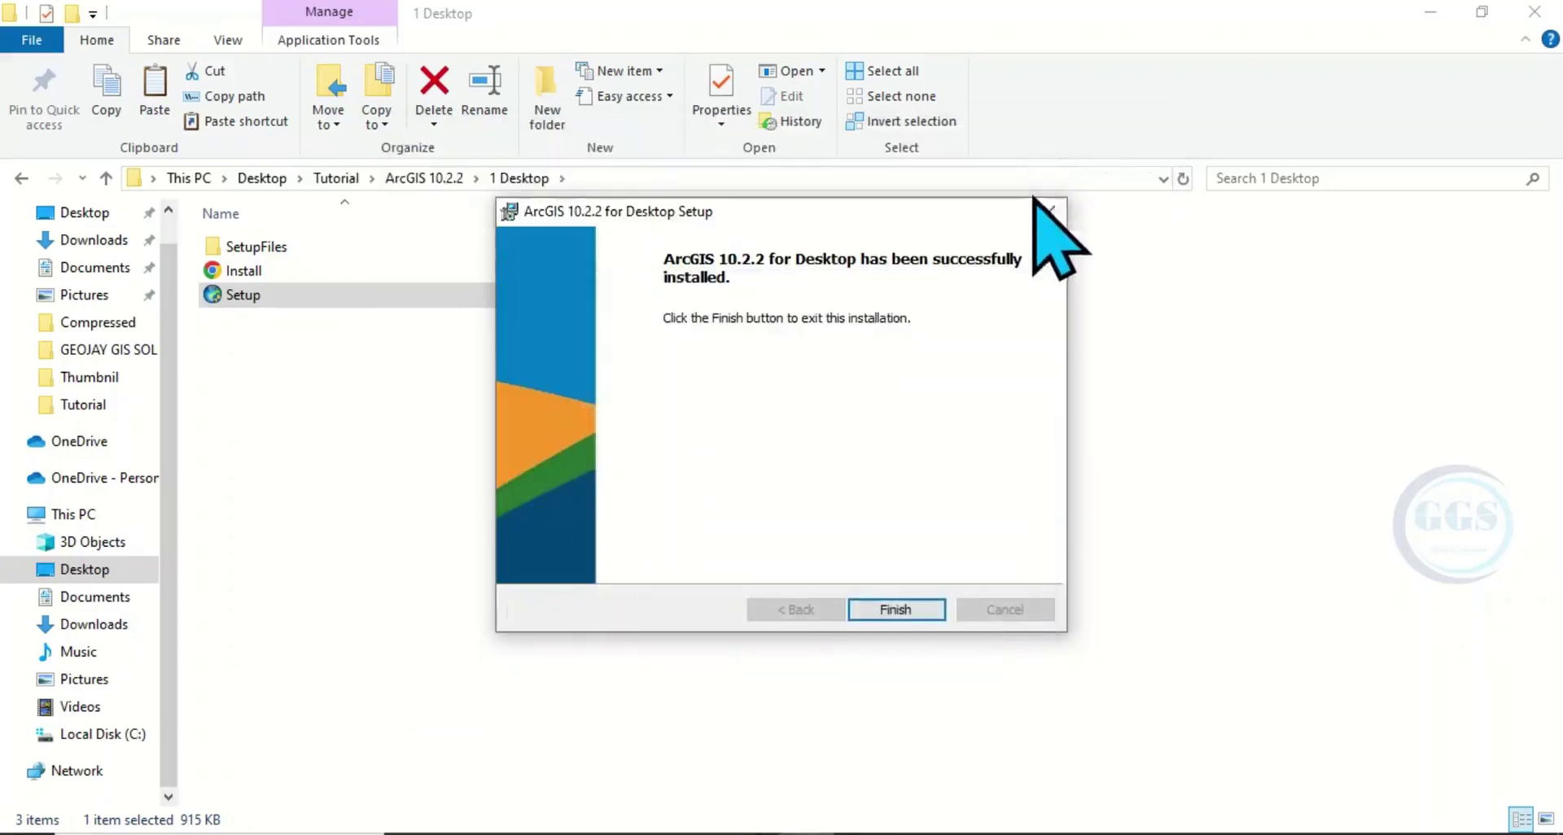
Go back to the ArcGIS 10.2.2 folder and open the windows folder inside 2 LicenseManager10.2.2
click(105, 177)
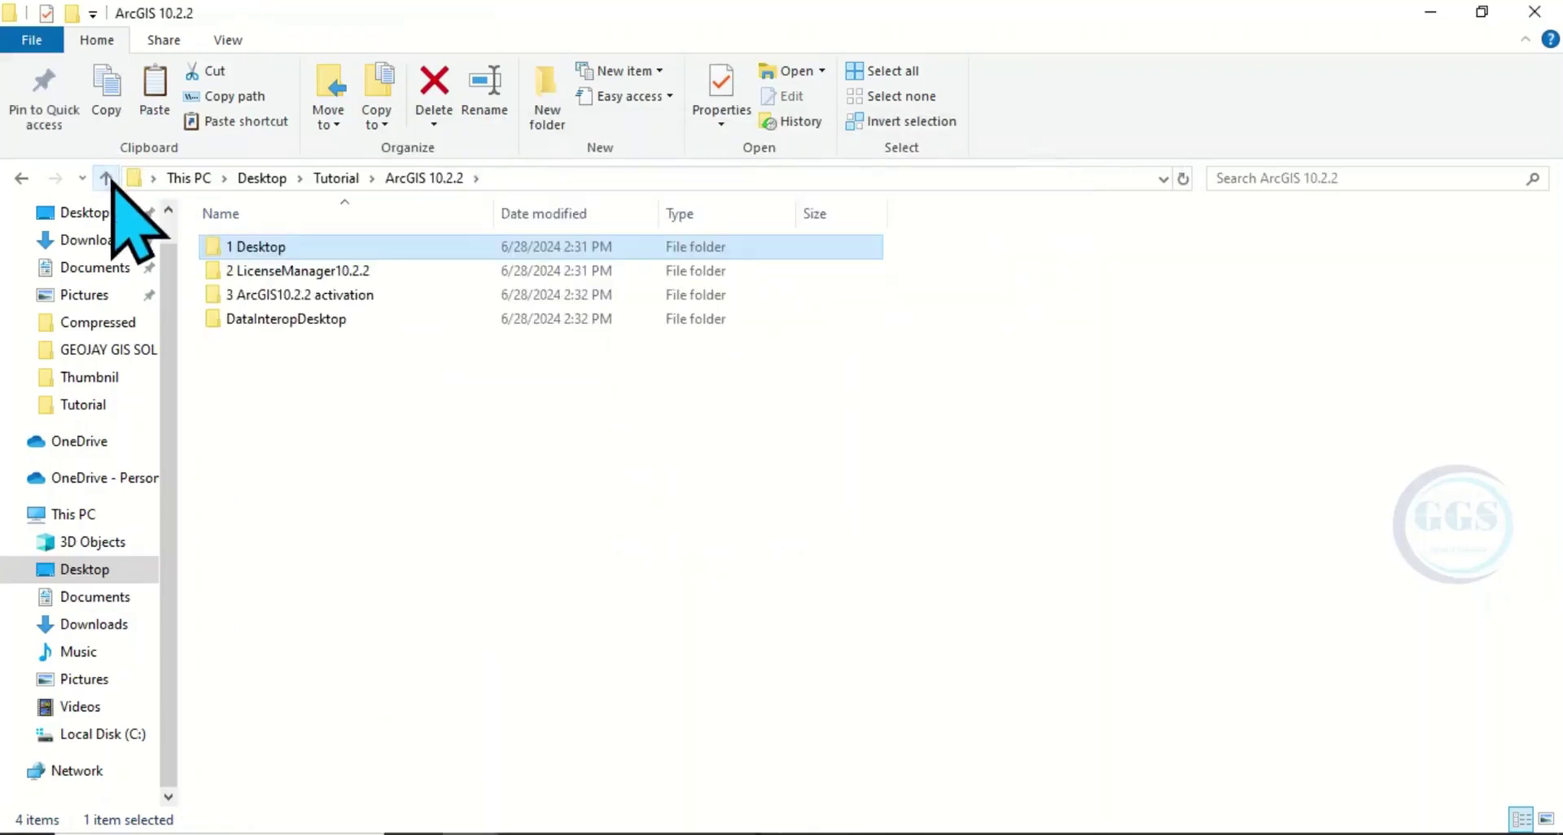
double_click(299, 273)
click(307, 244)
double_click(310, 246)
double_click(326, 251)
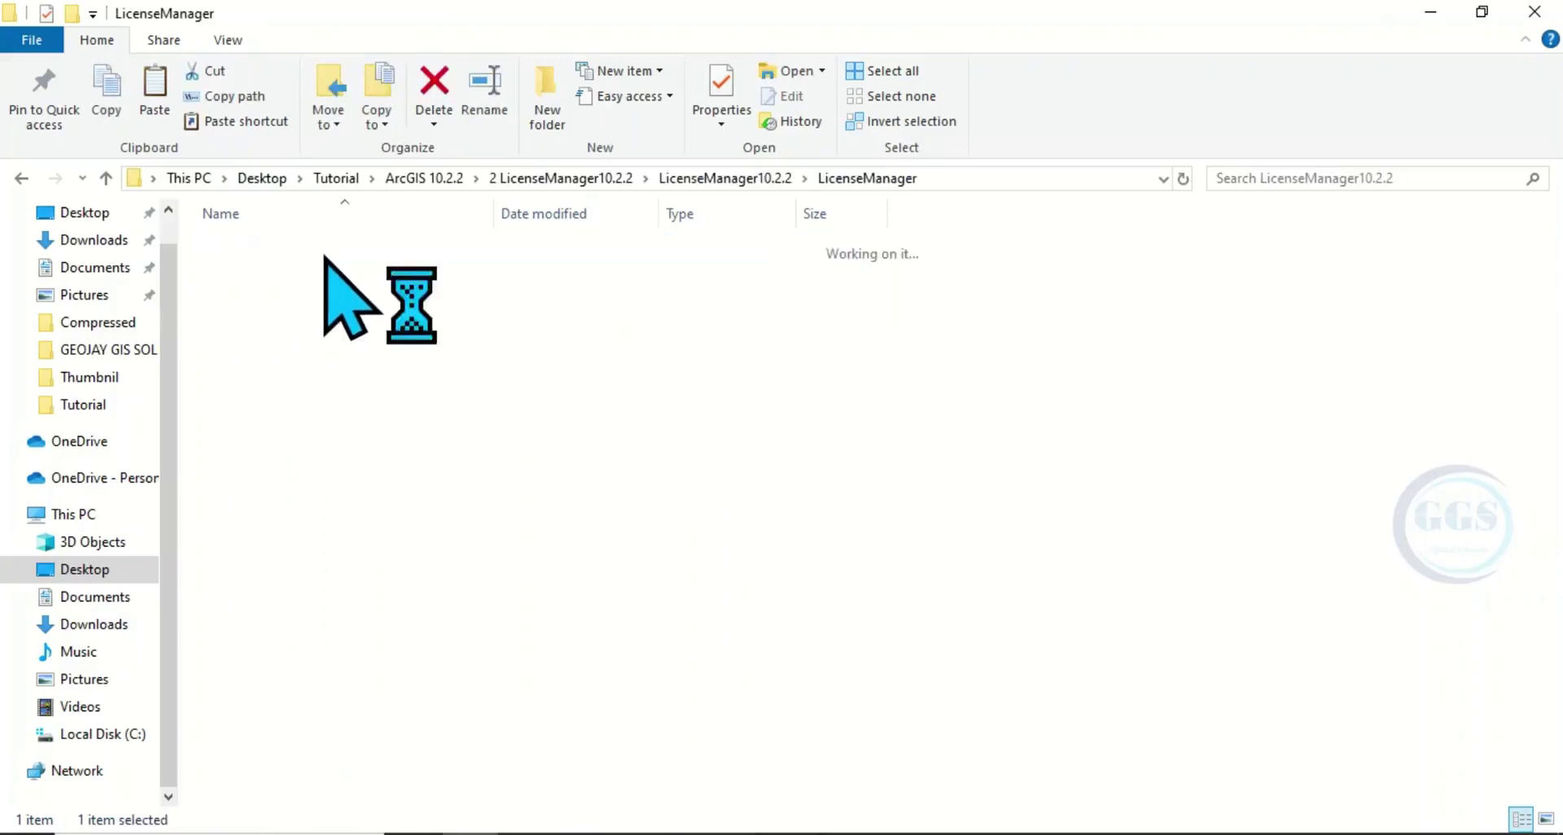
double_click(281, 247)
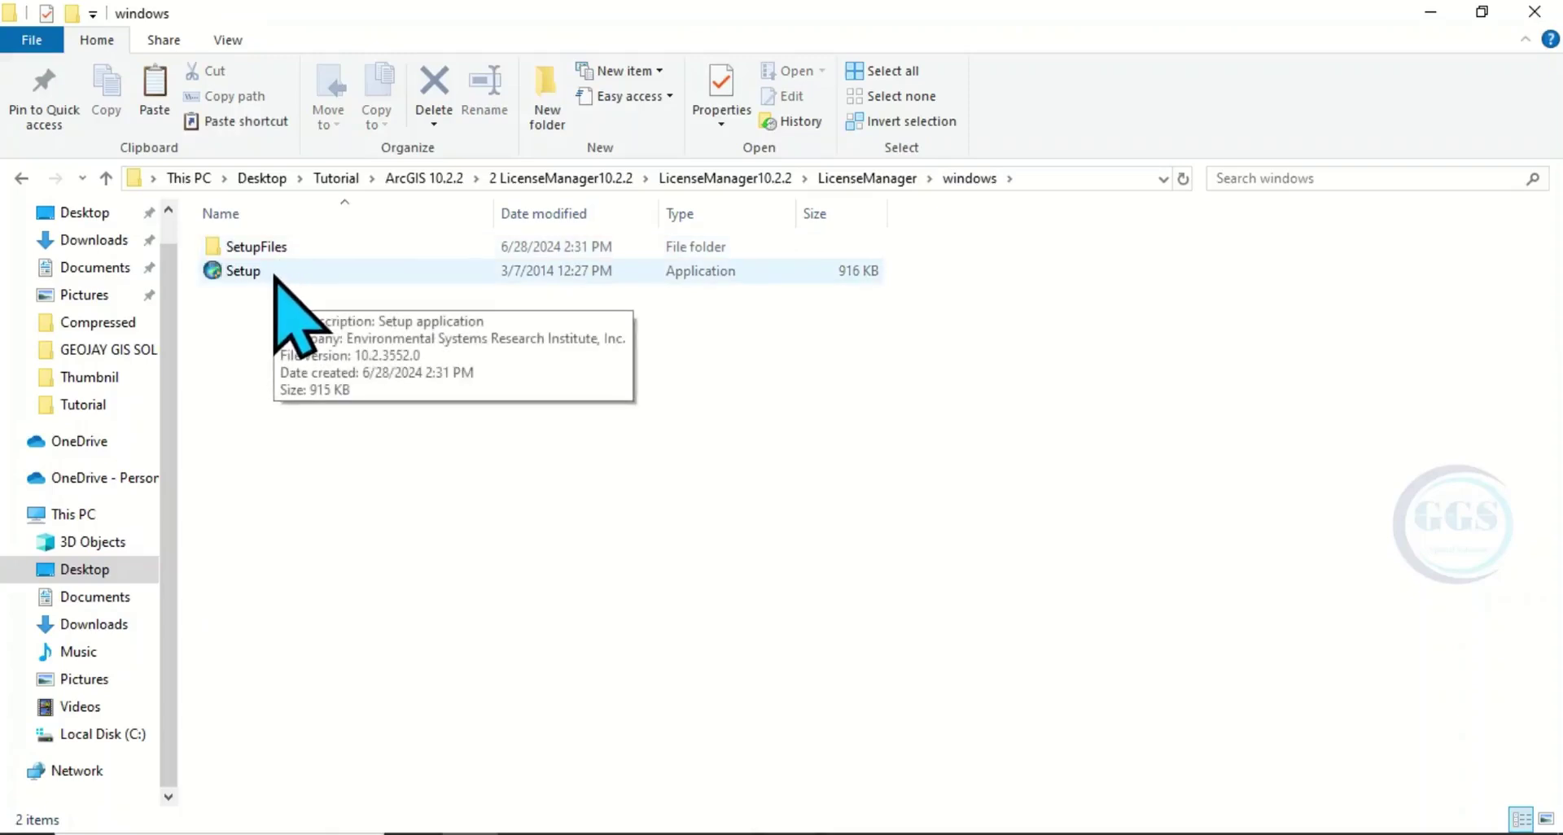
Run the License Manager's Setup application as administrator
right_click(275, 276)
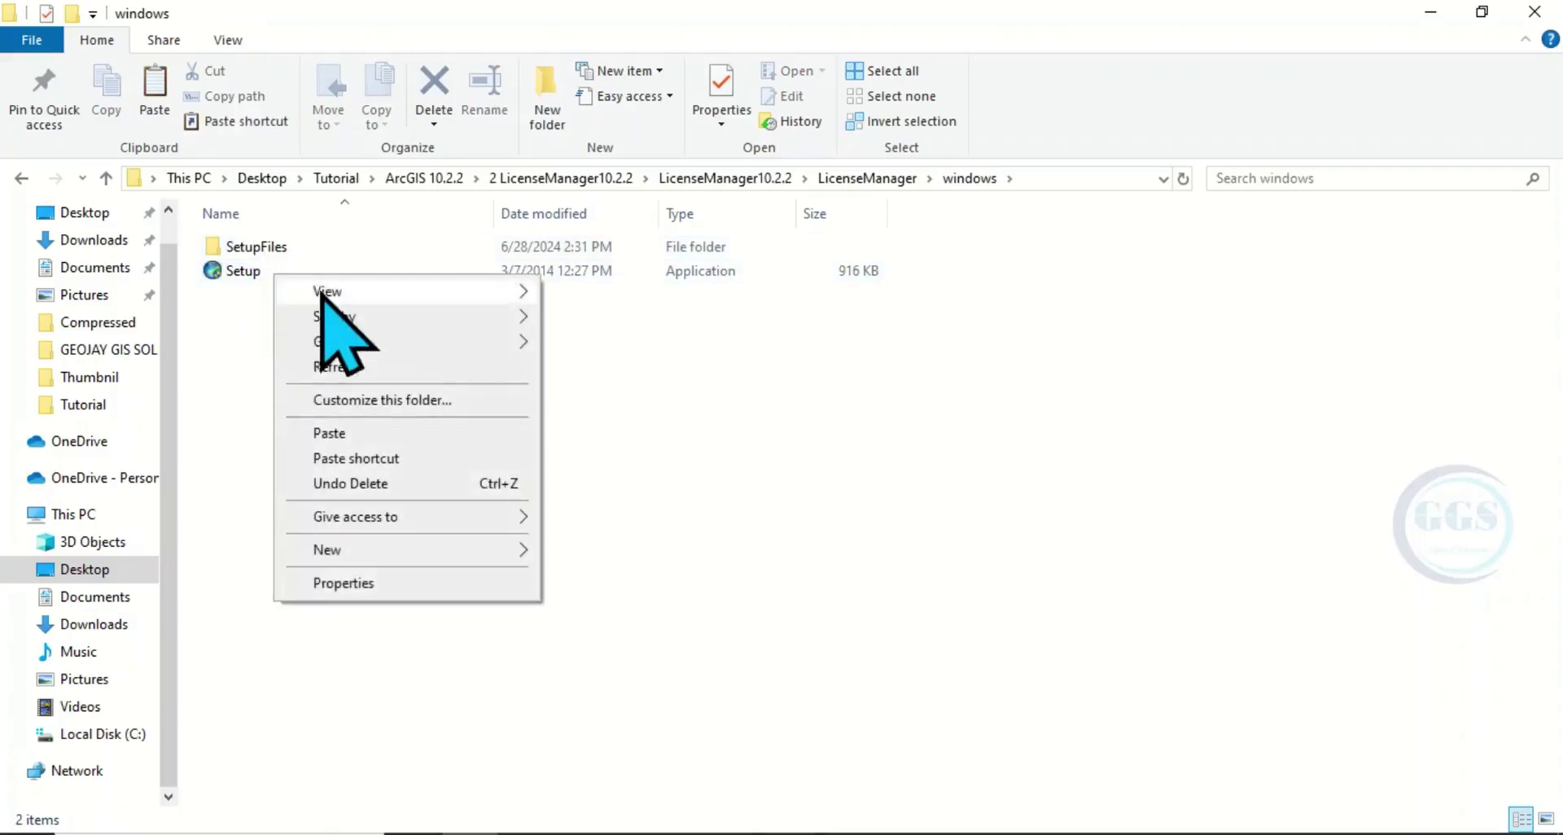
click(253, 272)
double_click(253, 273)
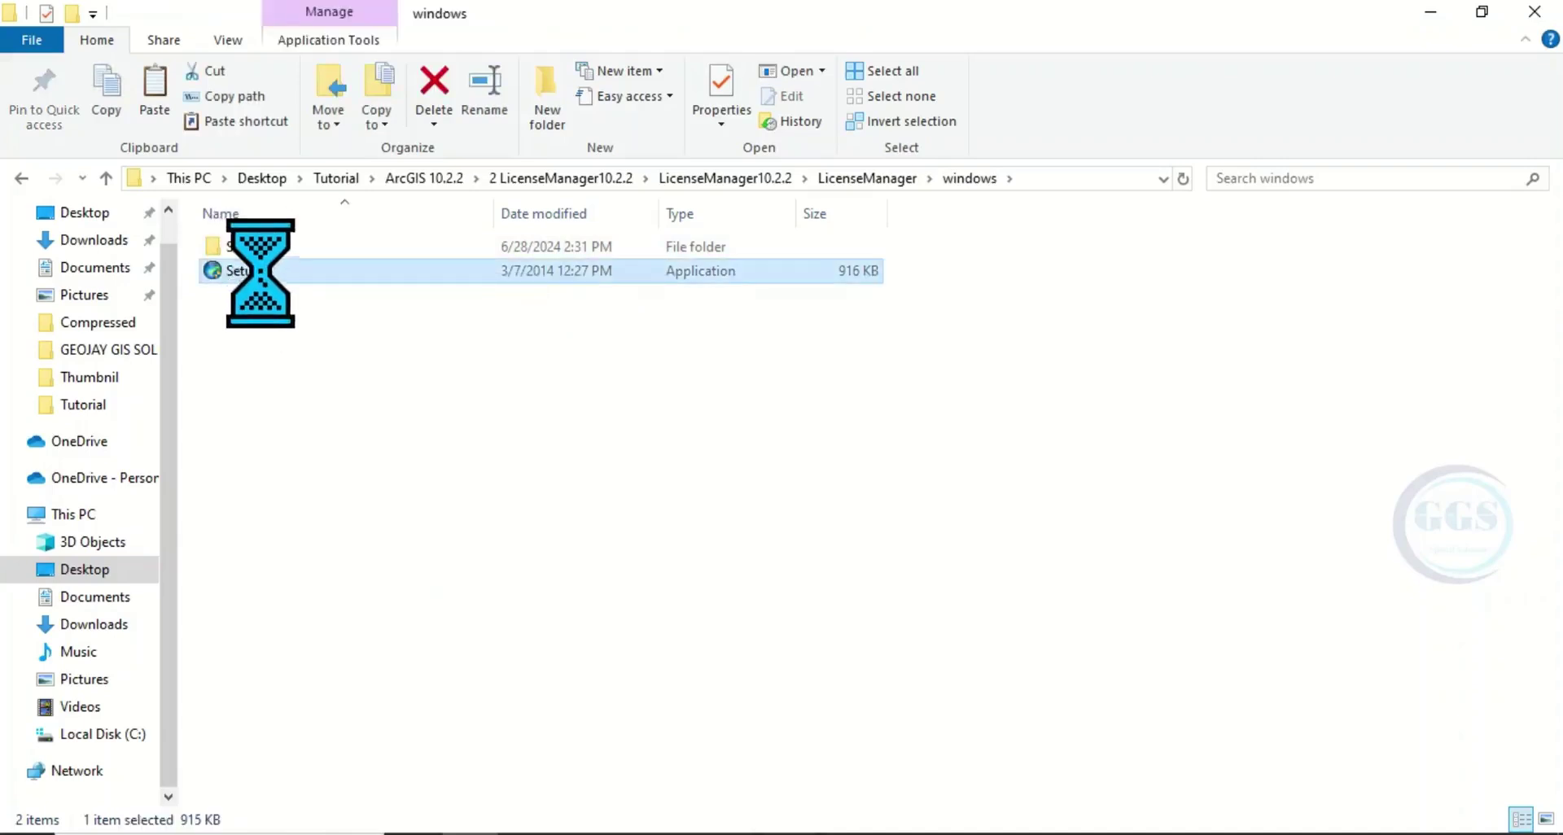
right_click(252, 271)
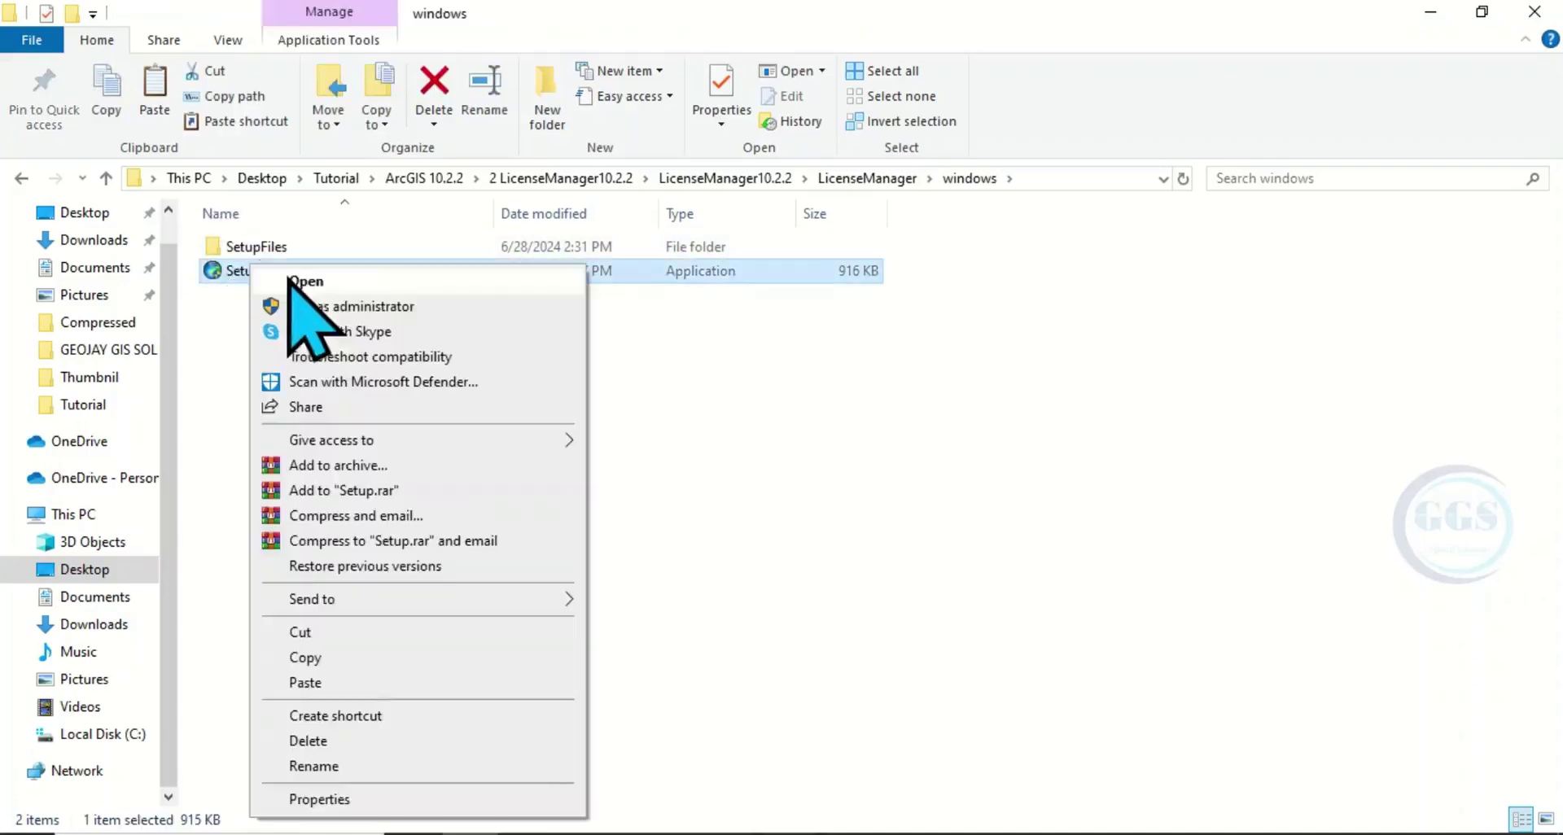
click(333, 308)
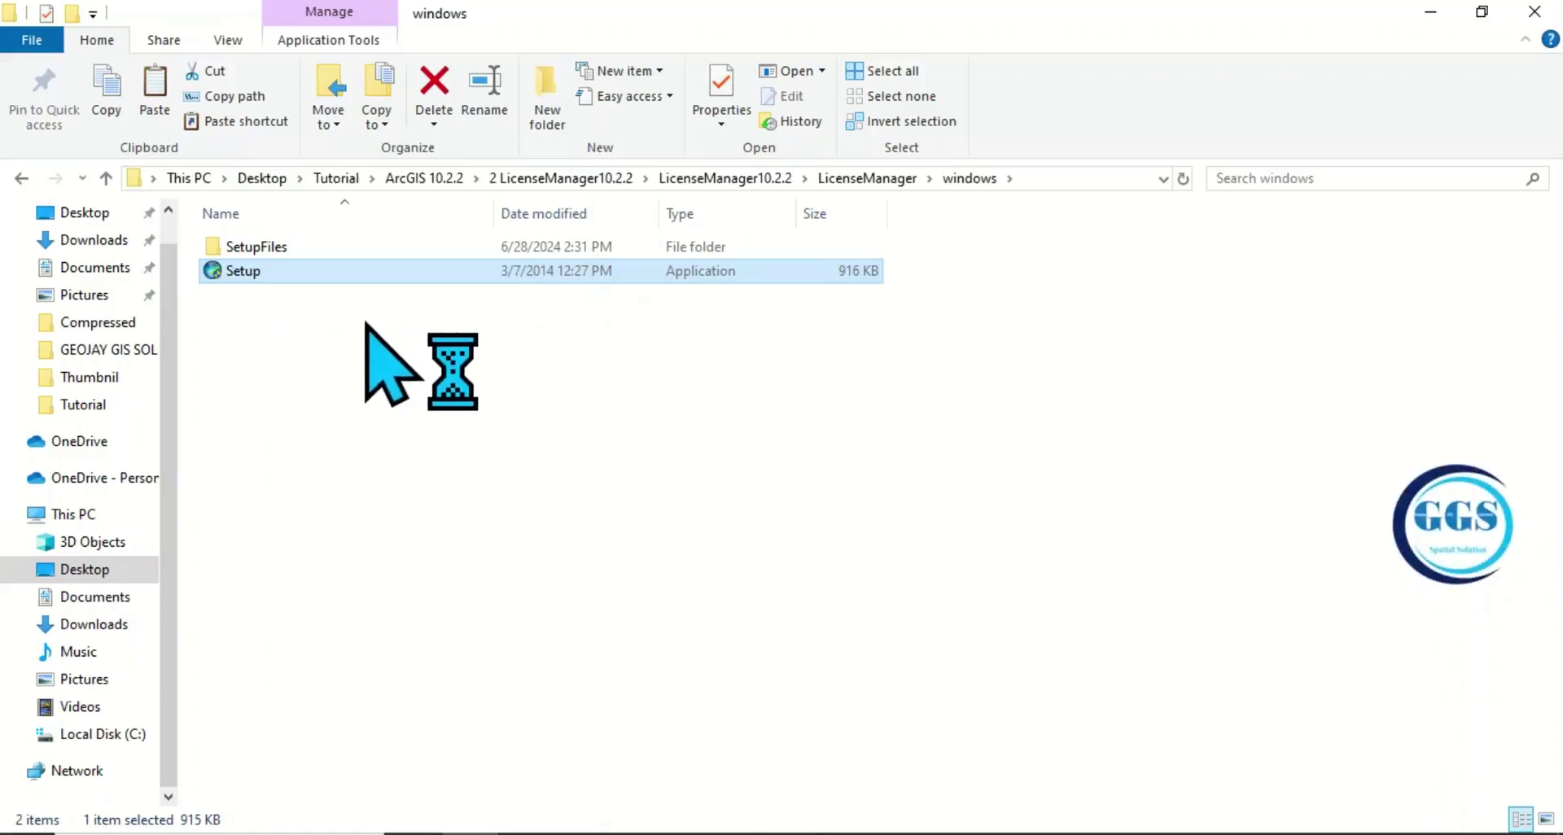
Accept the license agreement and install ArcGIS 10.2.2 License Manager with the default settings through to the finish
click(889, 612)
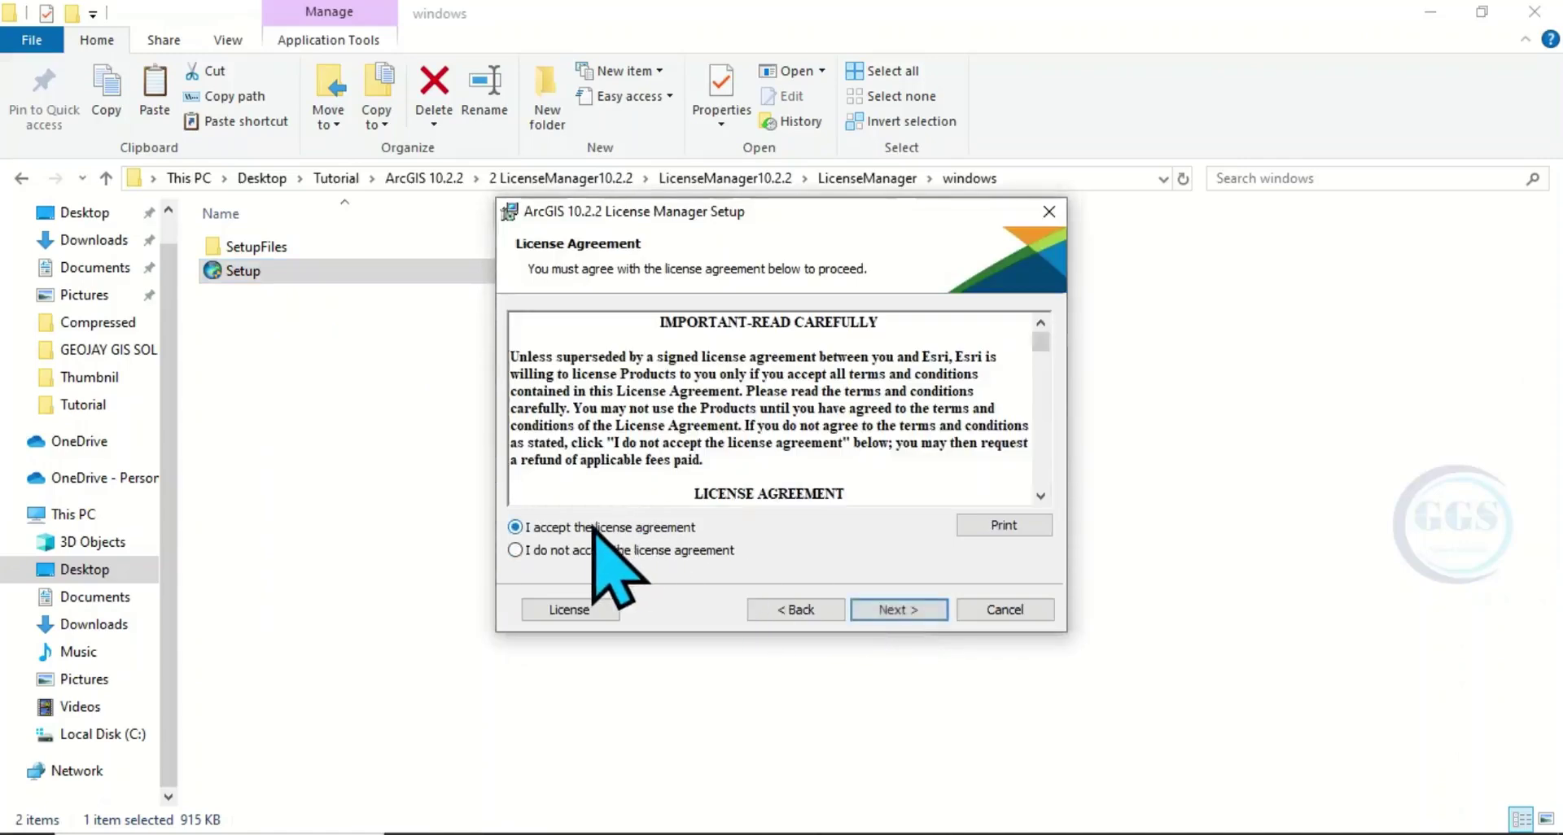
click(909, 612)
click(904, 612)
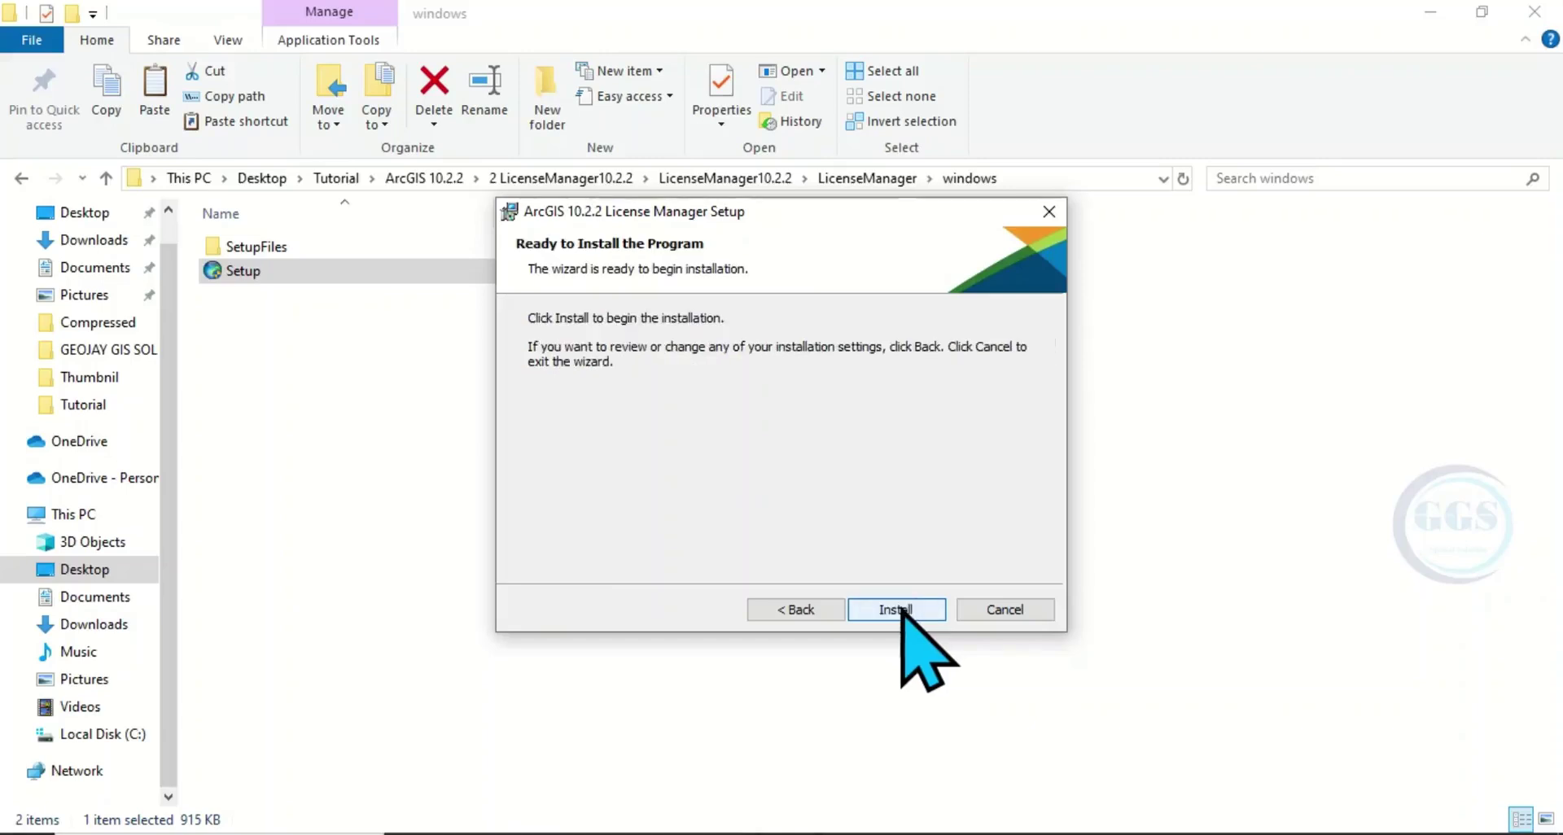
click(902, 612)
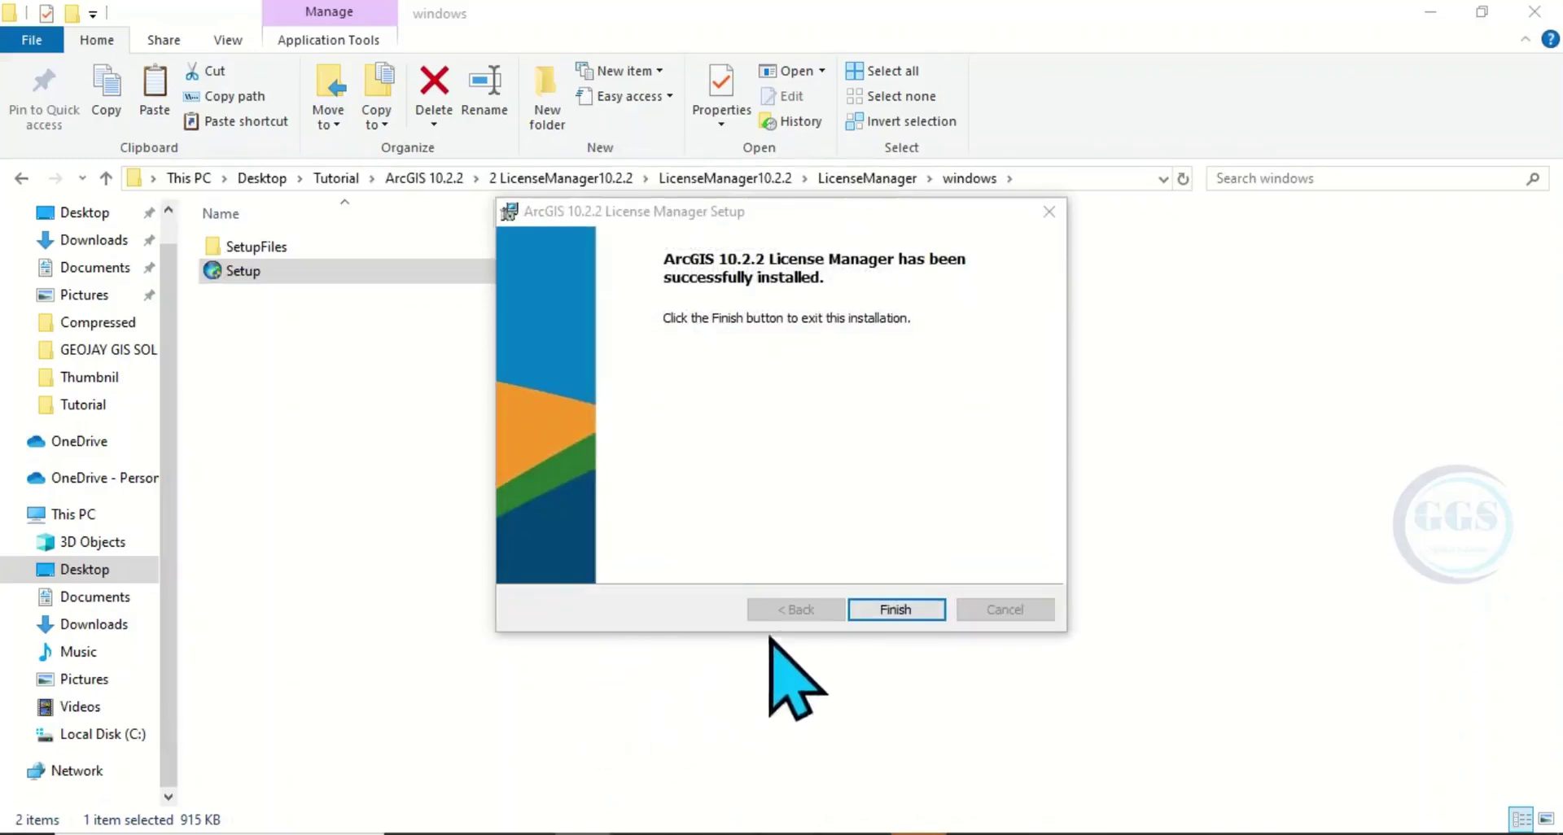
click(894, 610)
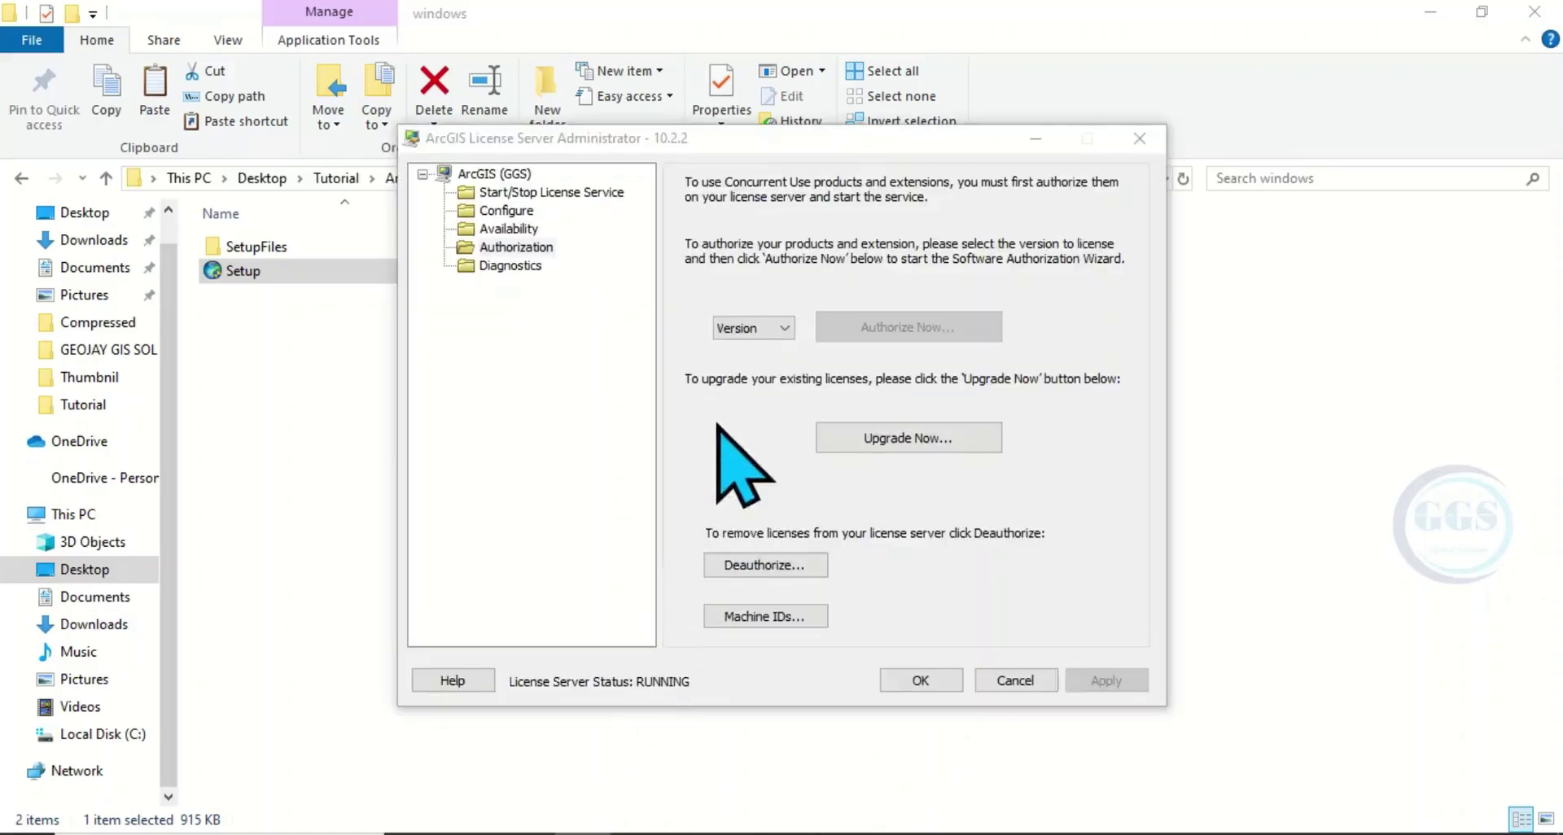
Stop the license service in ArcGIS License Server Administrator and minimize the window
click(496, 193)
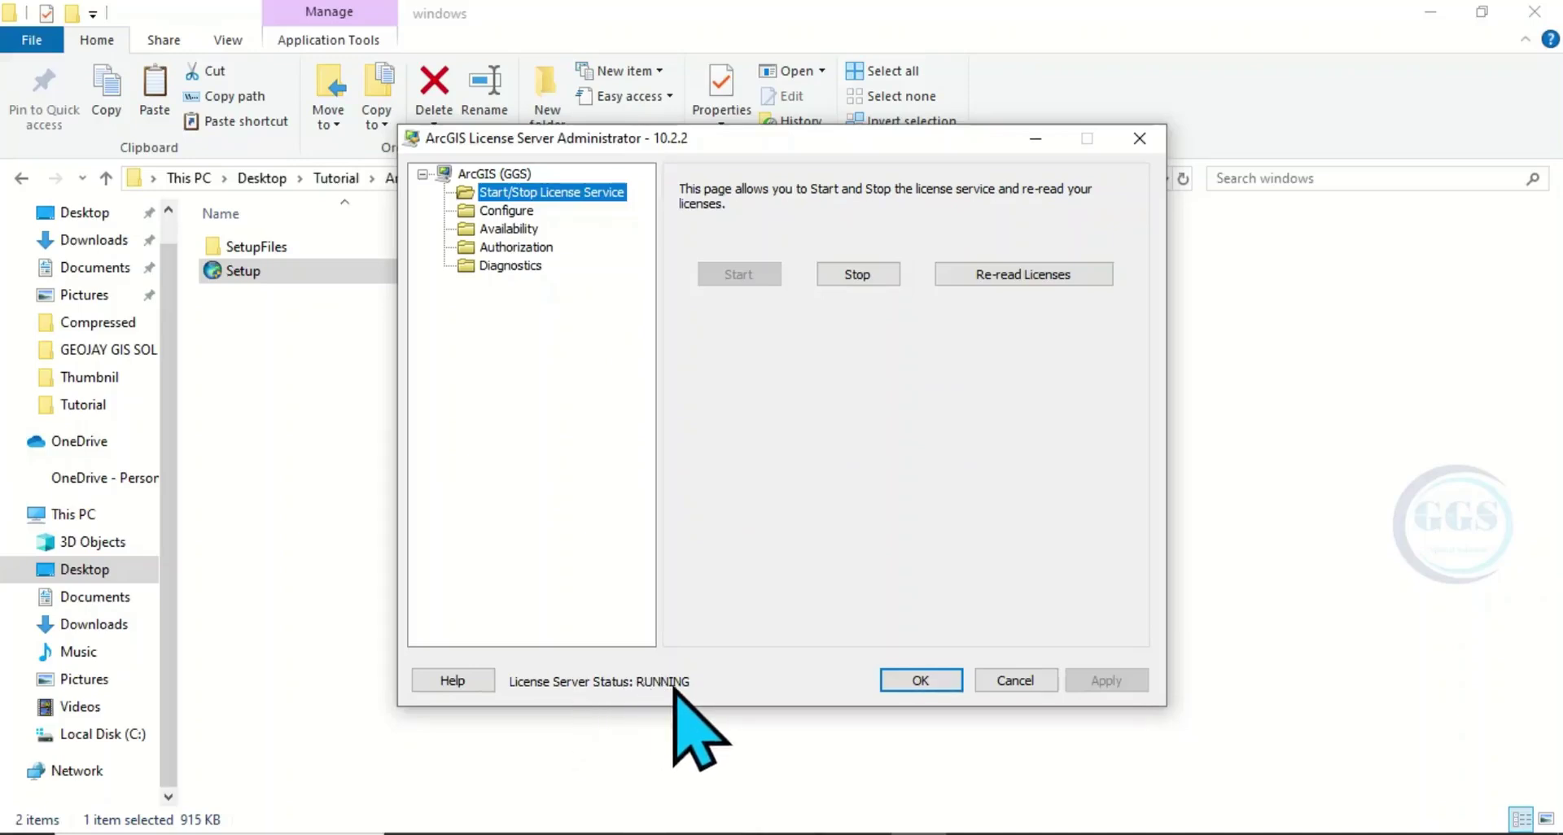
click(852, 277)
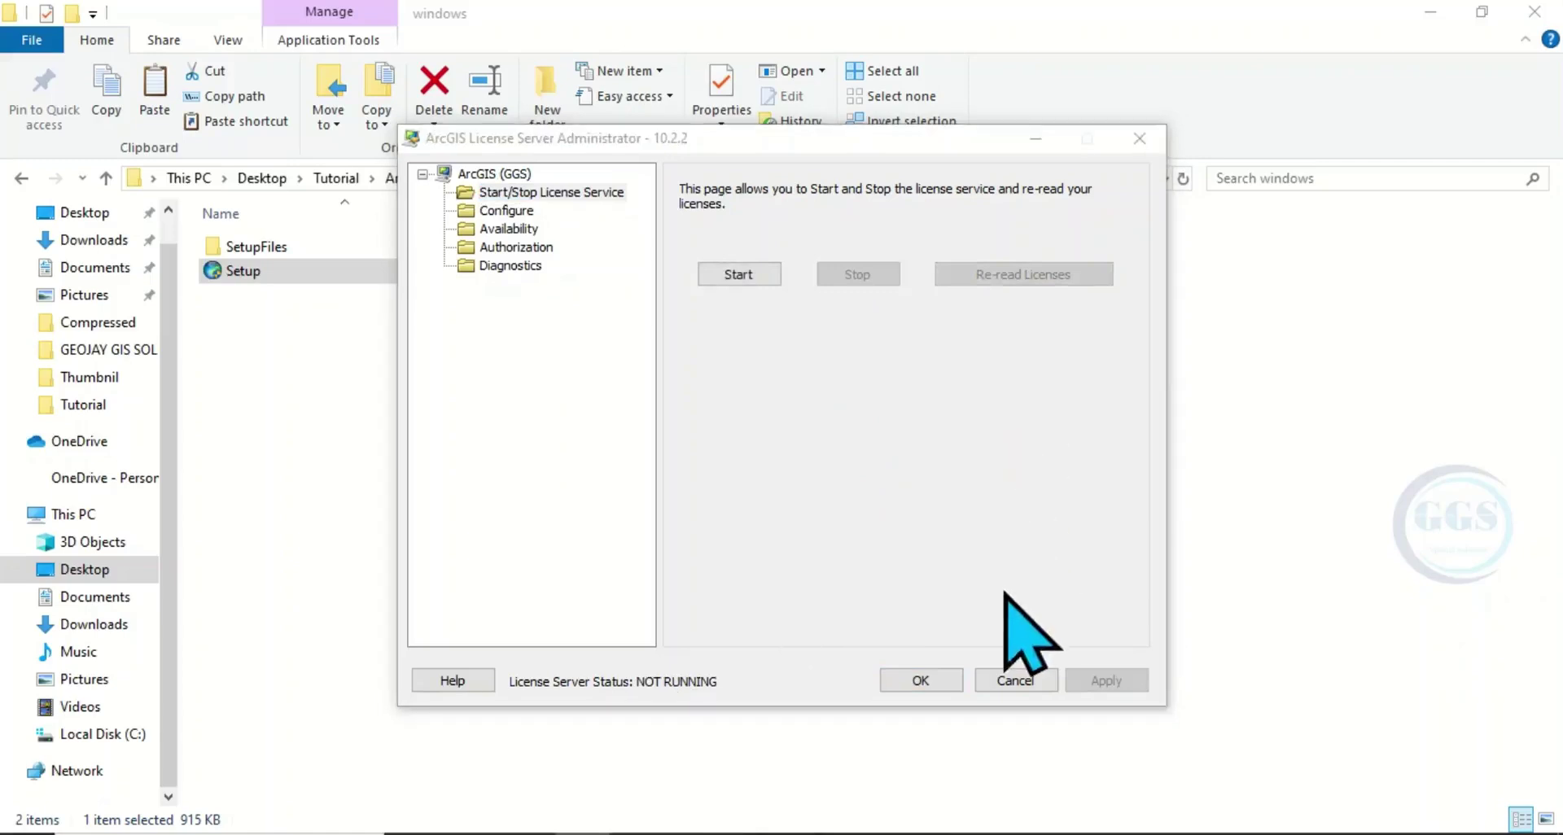
click(1034, 140)
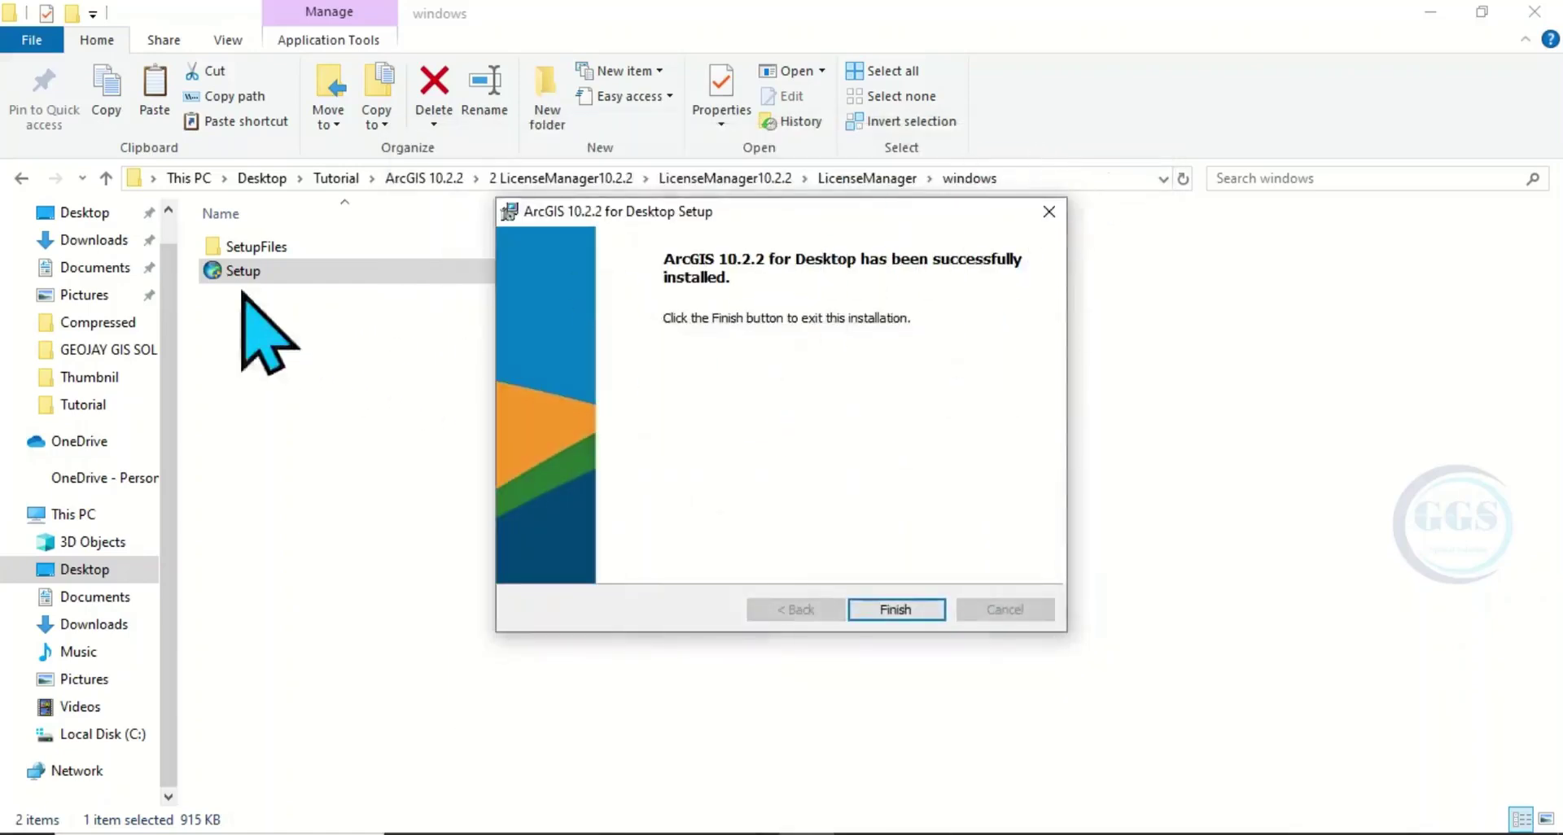
Return to the ArcGIS 10.2.2 folder and open the 3 ArcGIS10.2.2 activation folder
click(106, 176)
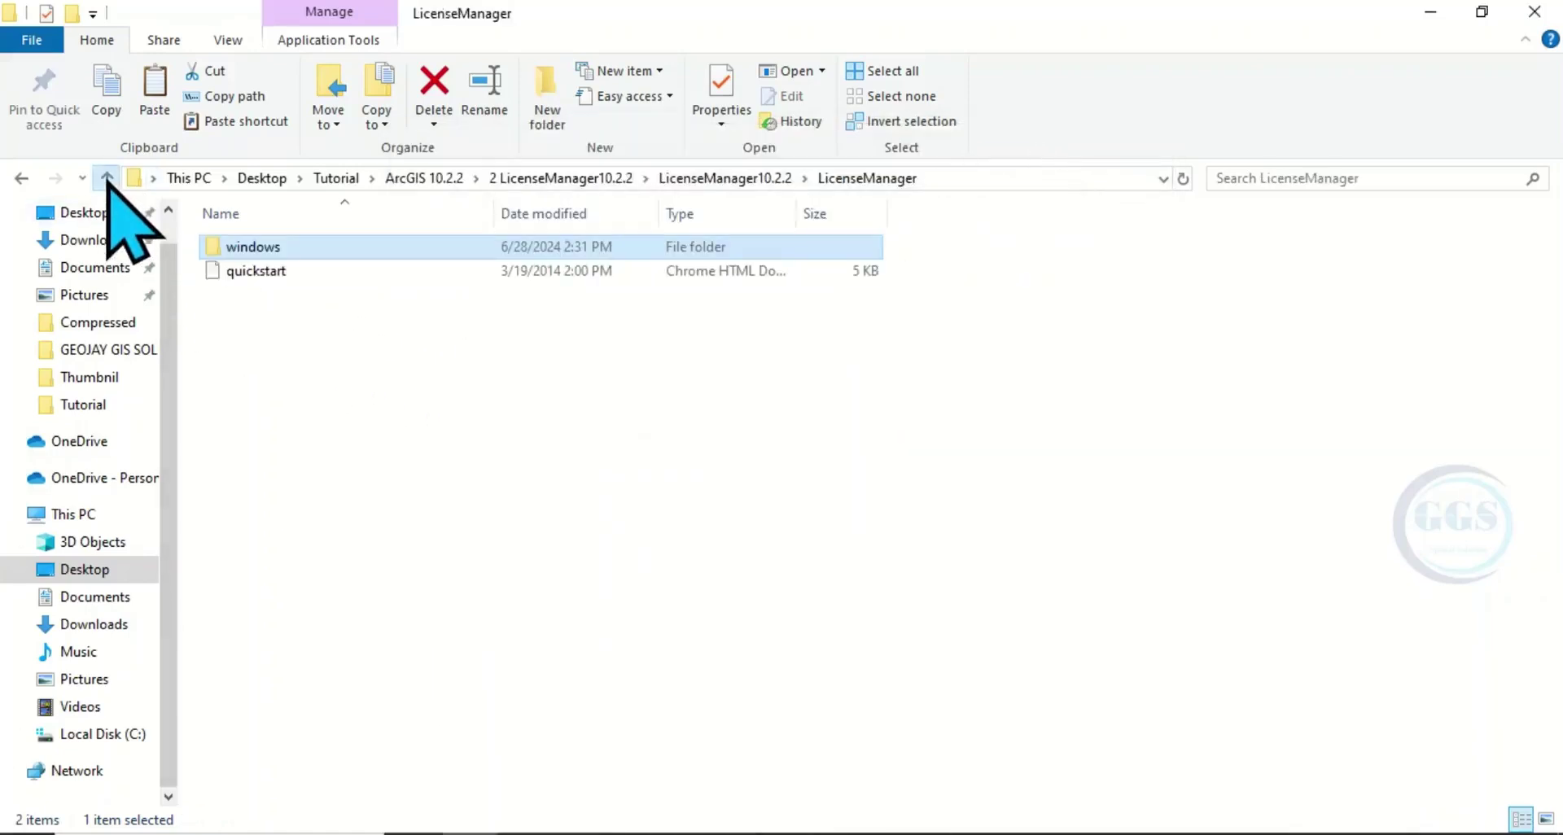
click(108, 176)
click(107, 175)
click(107, 176)
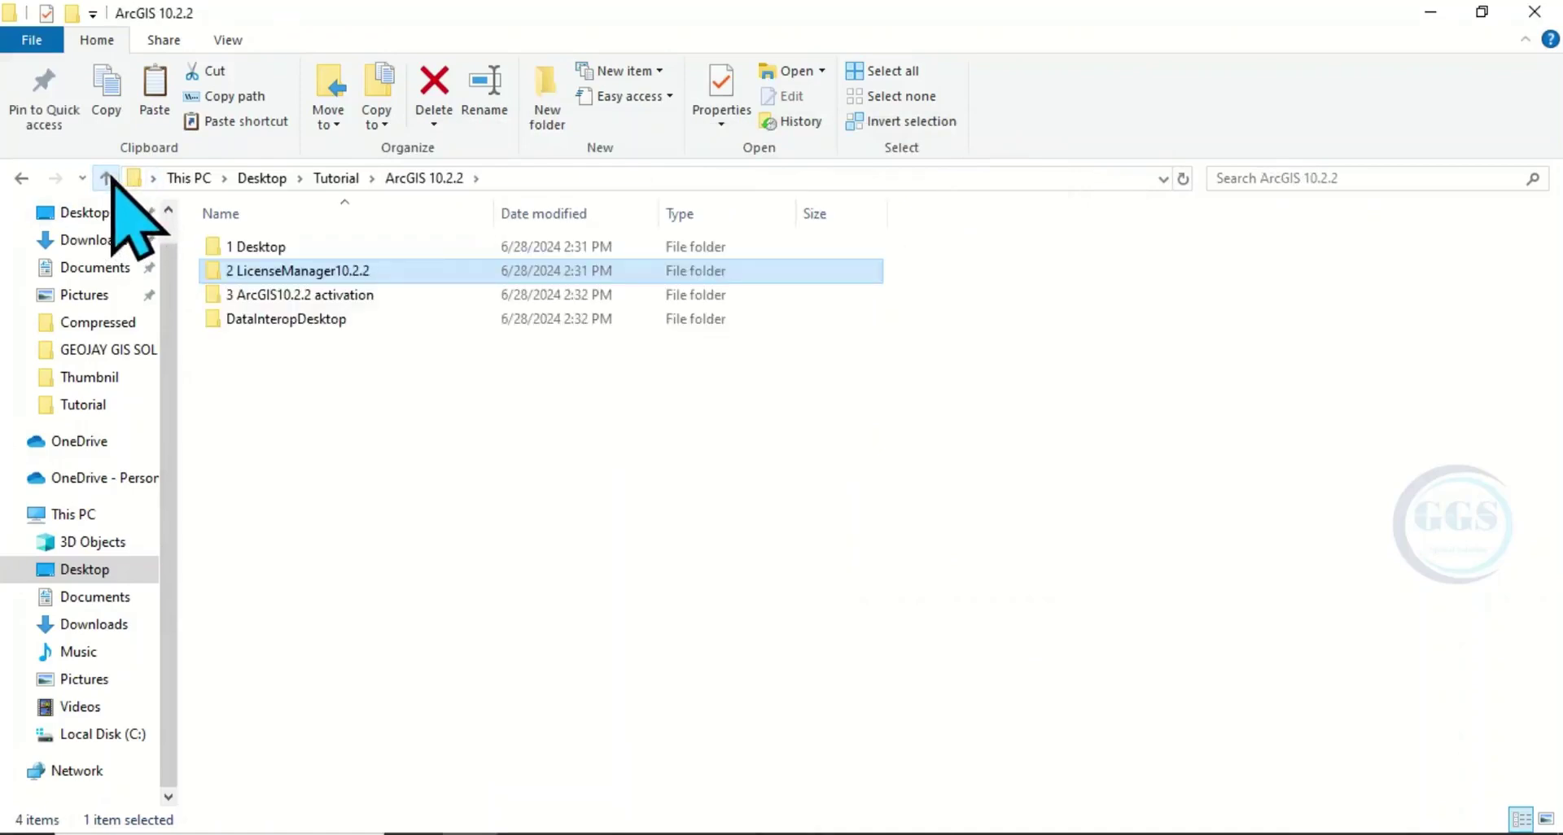
double_click(317, 295)
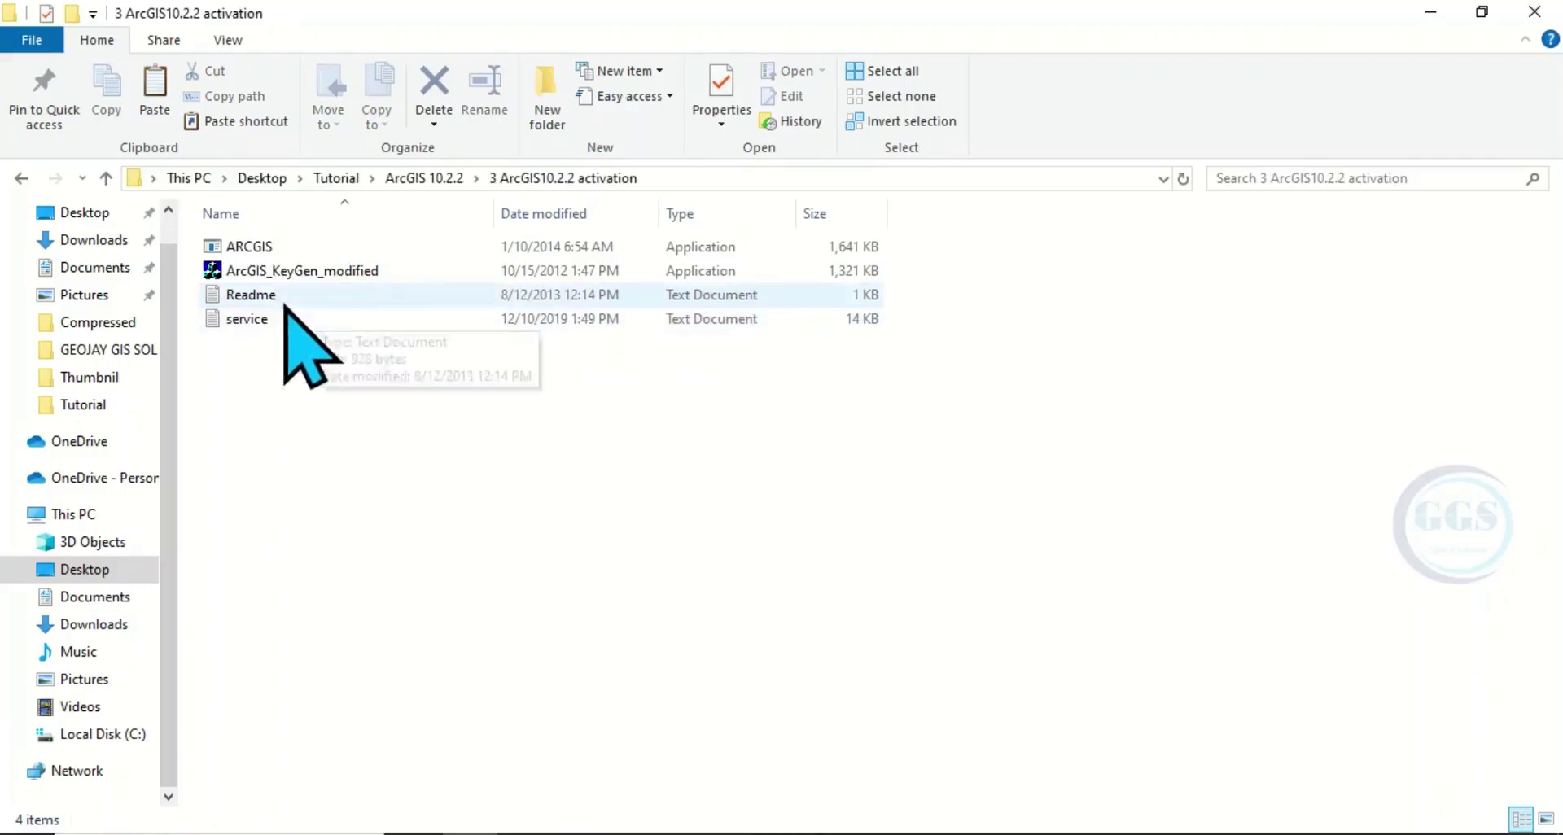
Run ArcGIS_KeyGen_modified, set the desktop version to 10.22 and generate the license text for all features
double_click(304, 271)
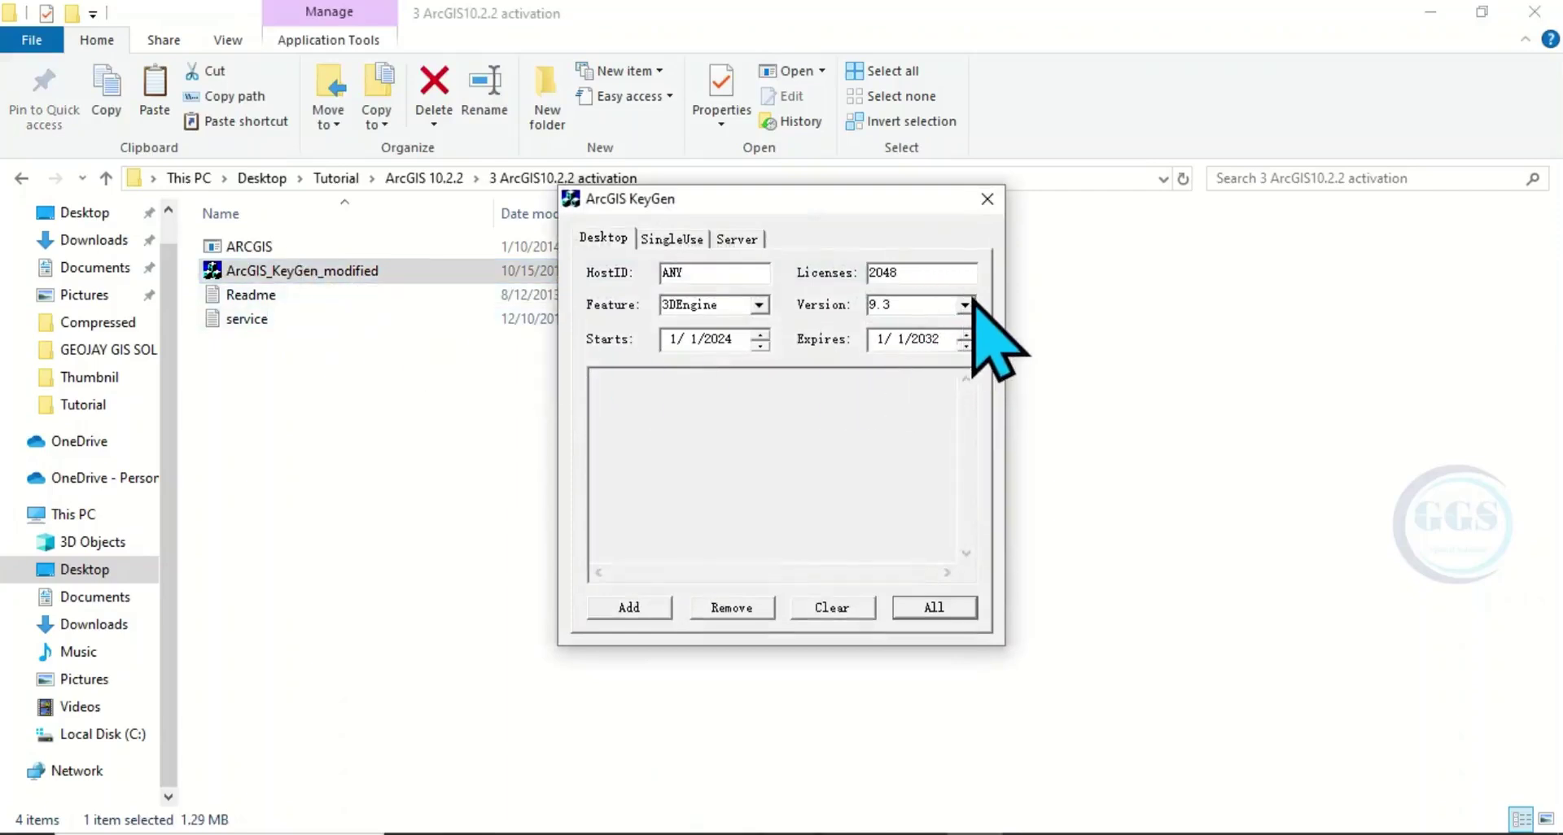
click(965, 304)
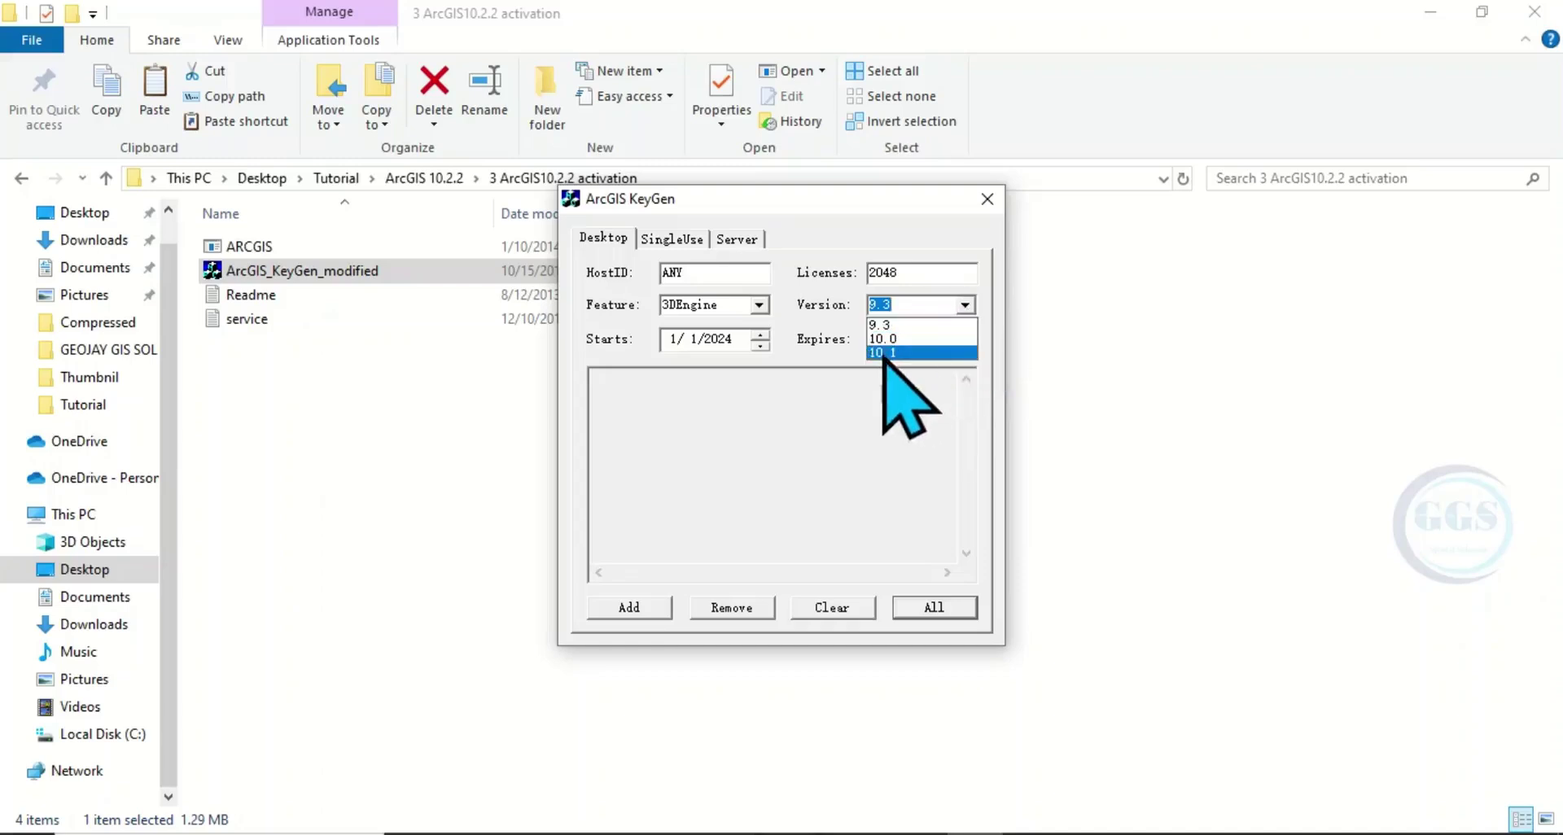
click(888, 353)
click(898, 305)
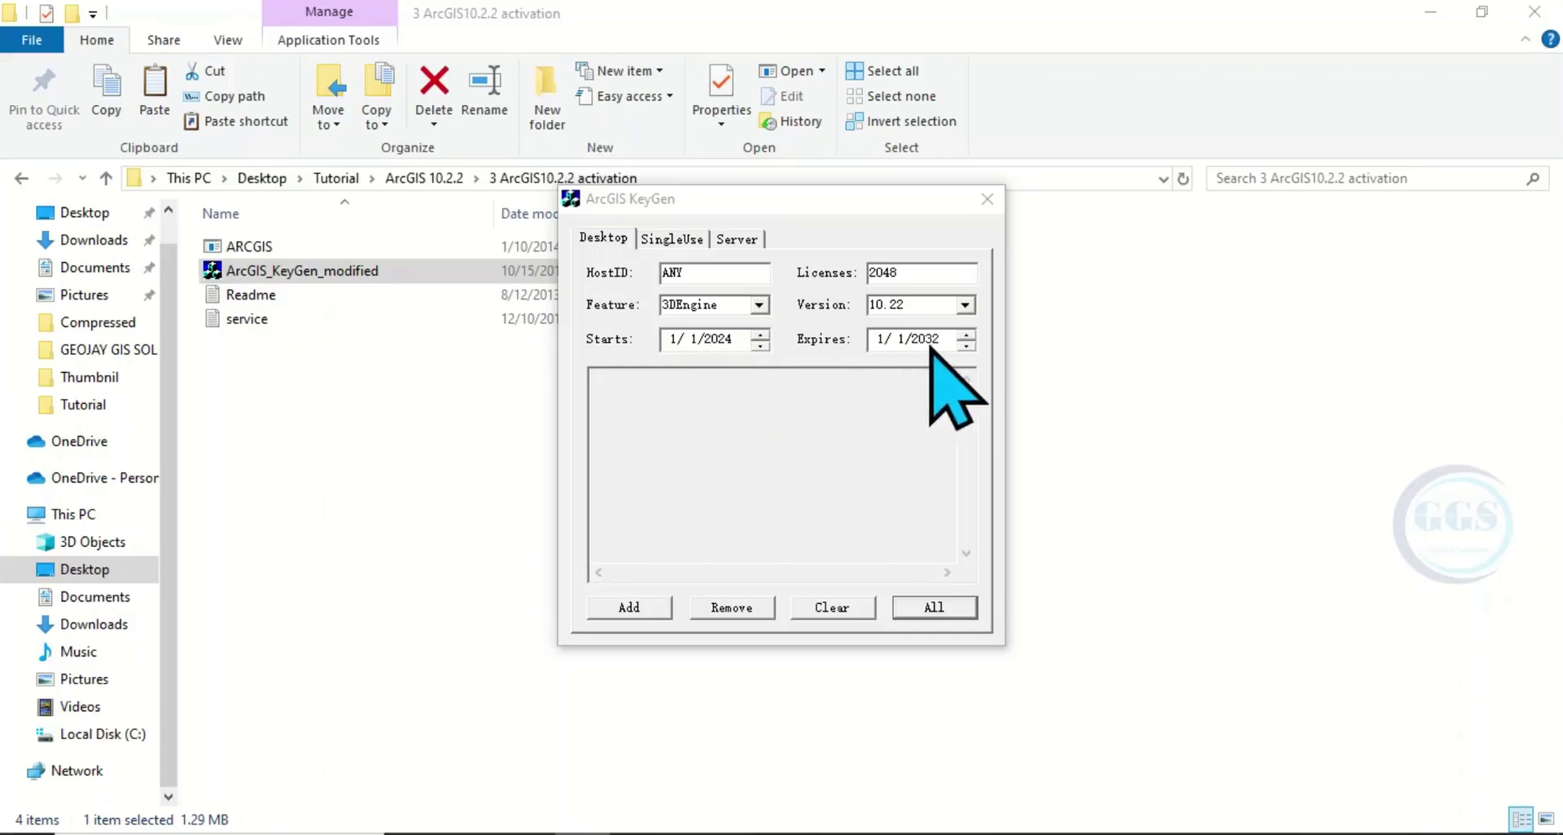
click(934, 607)
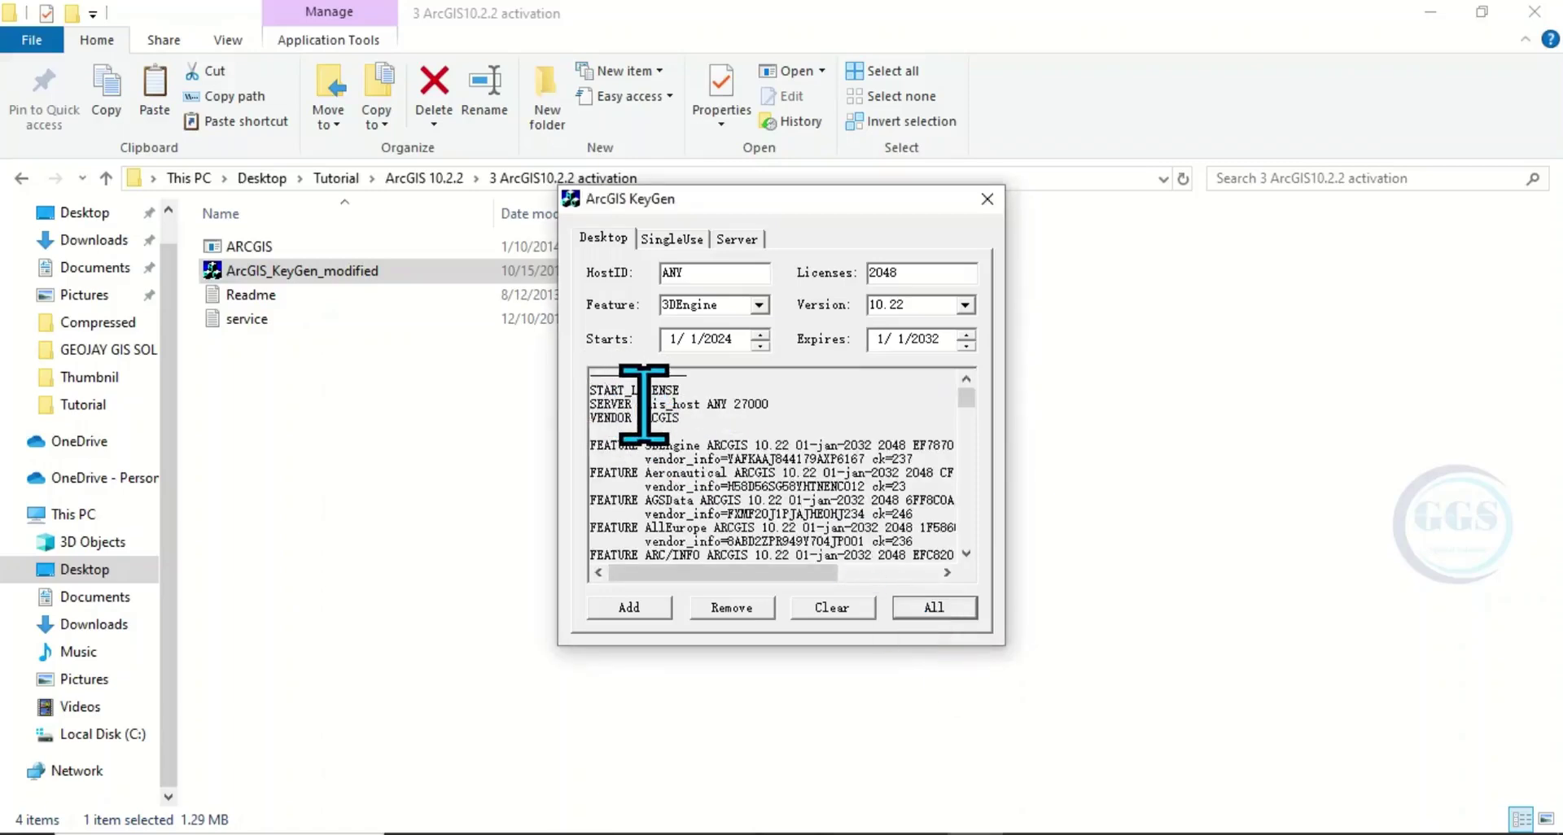
Copy the entire generated license text from the ArcGIS KeyGen window
drag(647, 405, 774, 680)
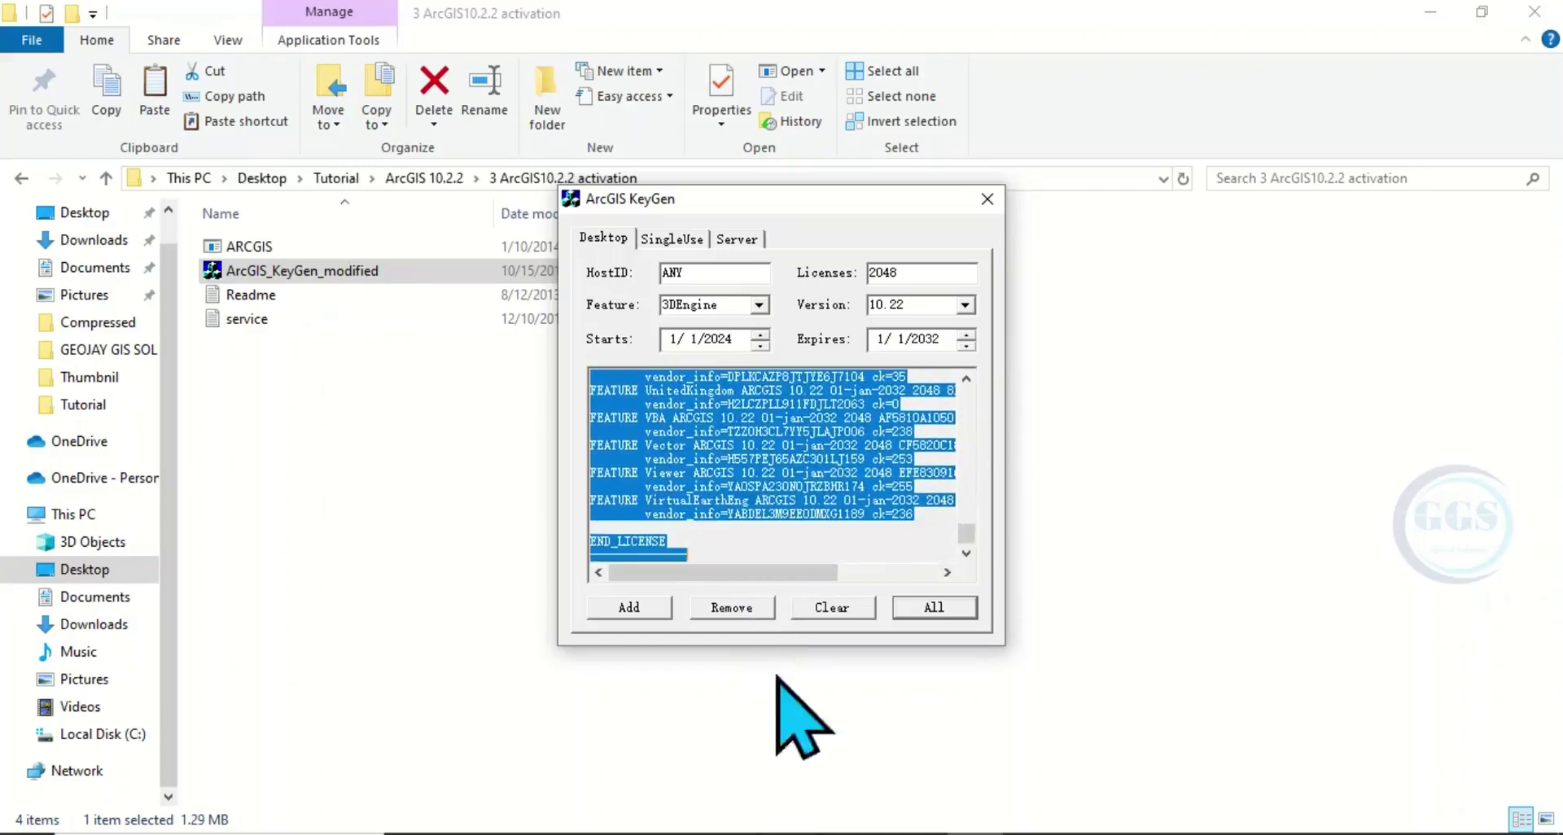
right_click(705, 481)
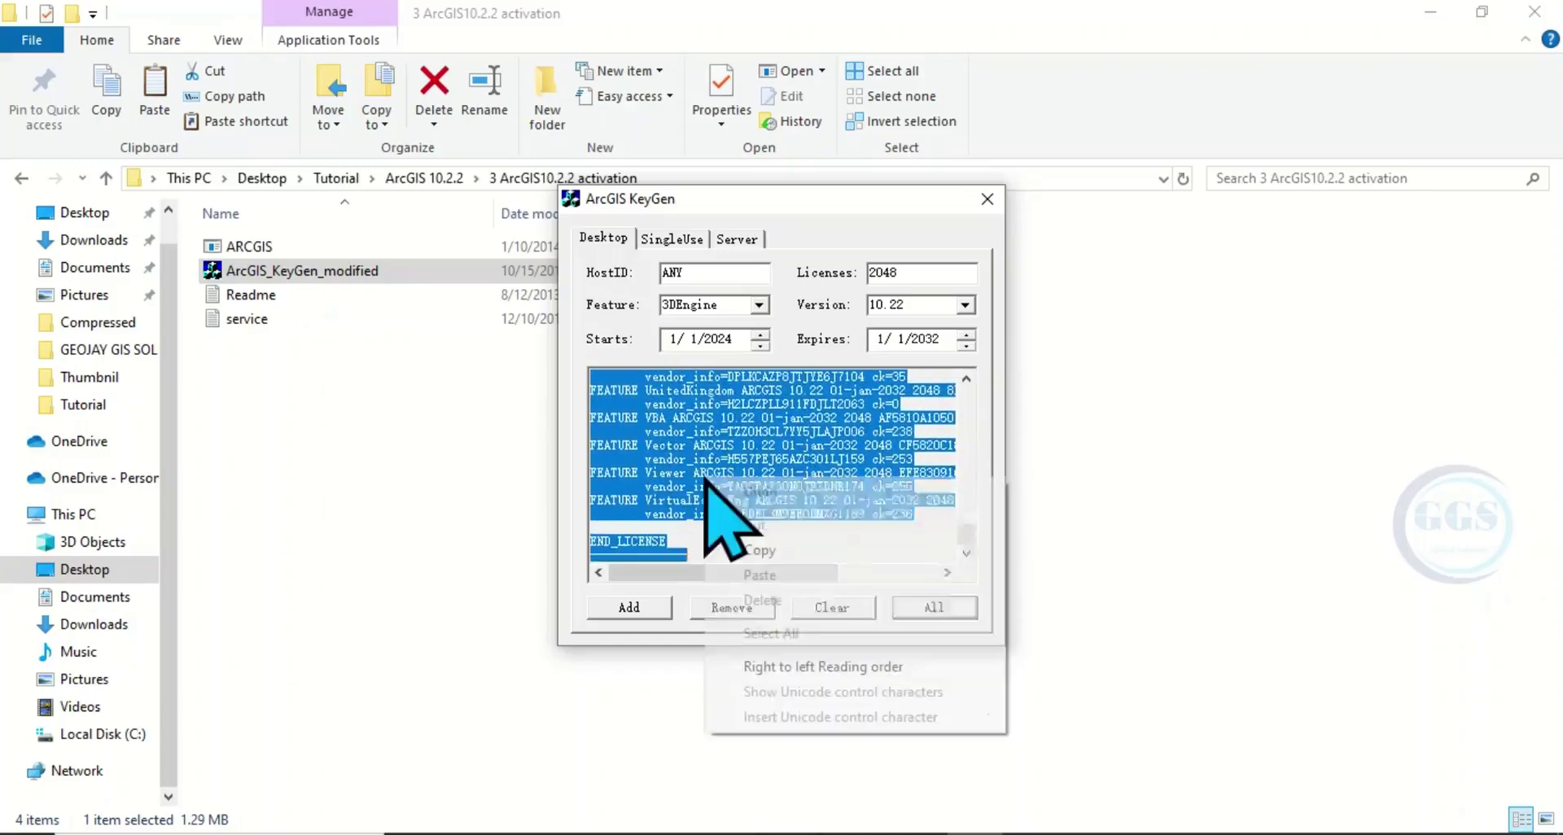
click(758, 550)
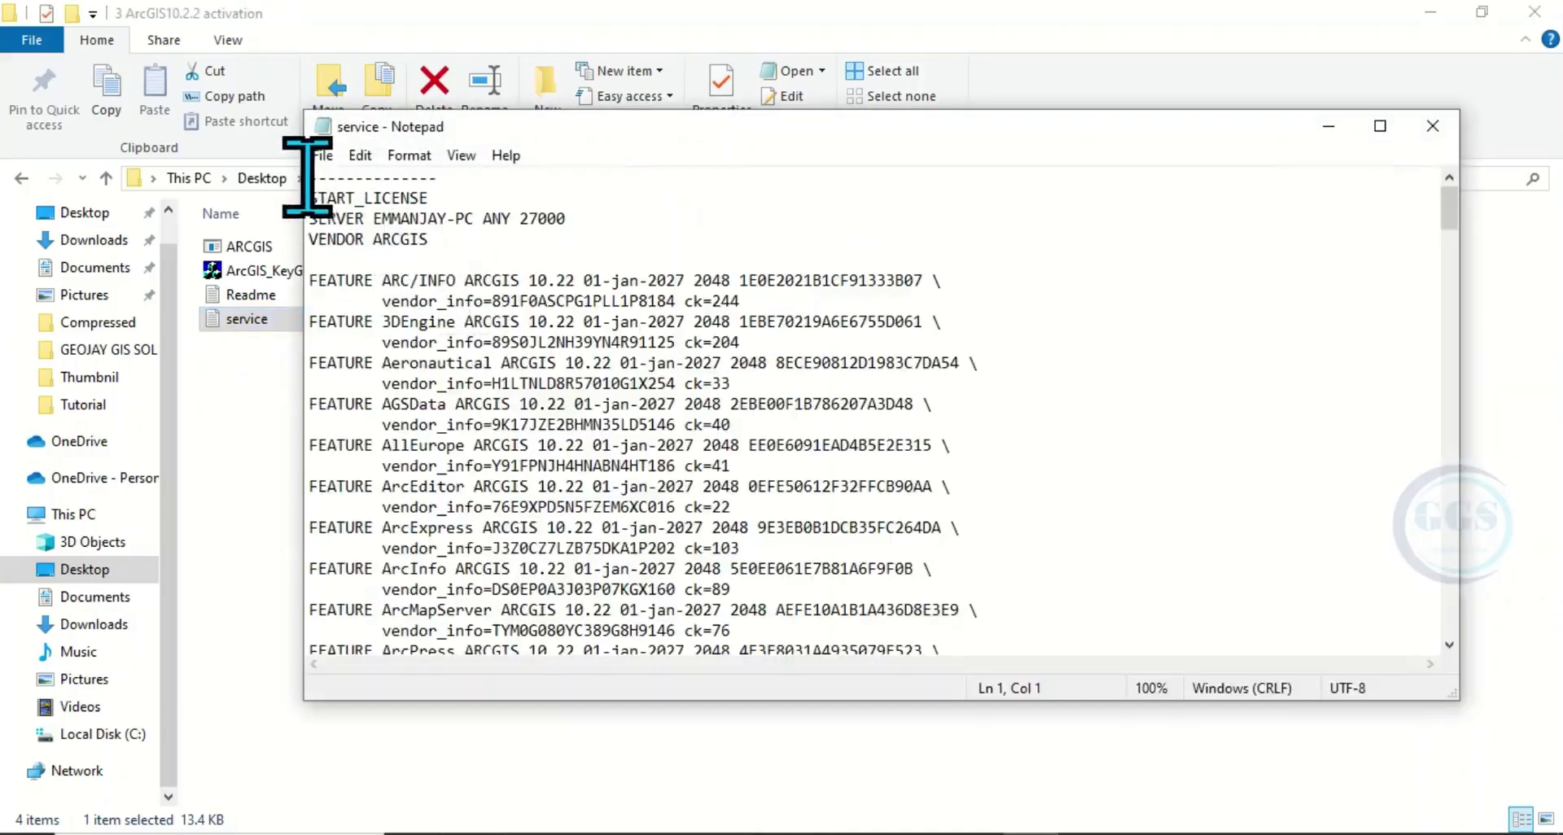
Replace the entire contents of the service text file with the copied license text
drag(313, 175, 837, 830)
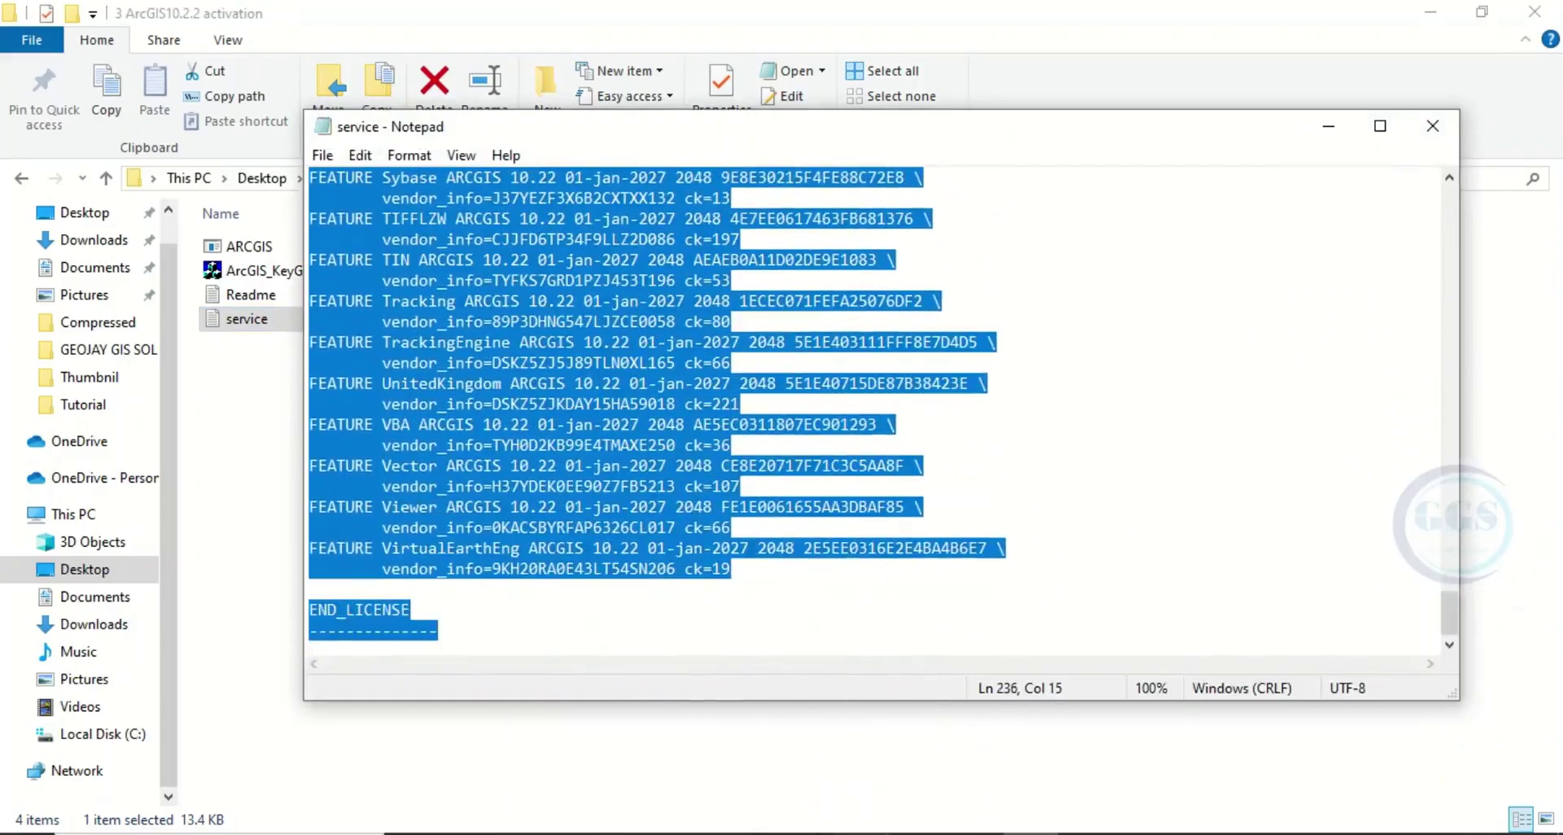
right_click(442, 228)
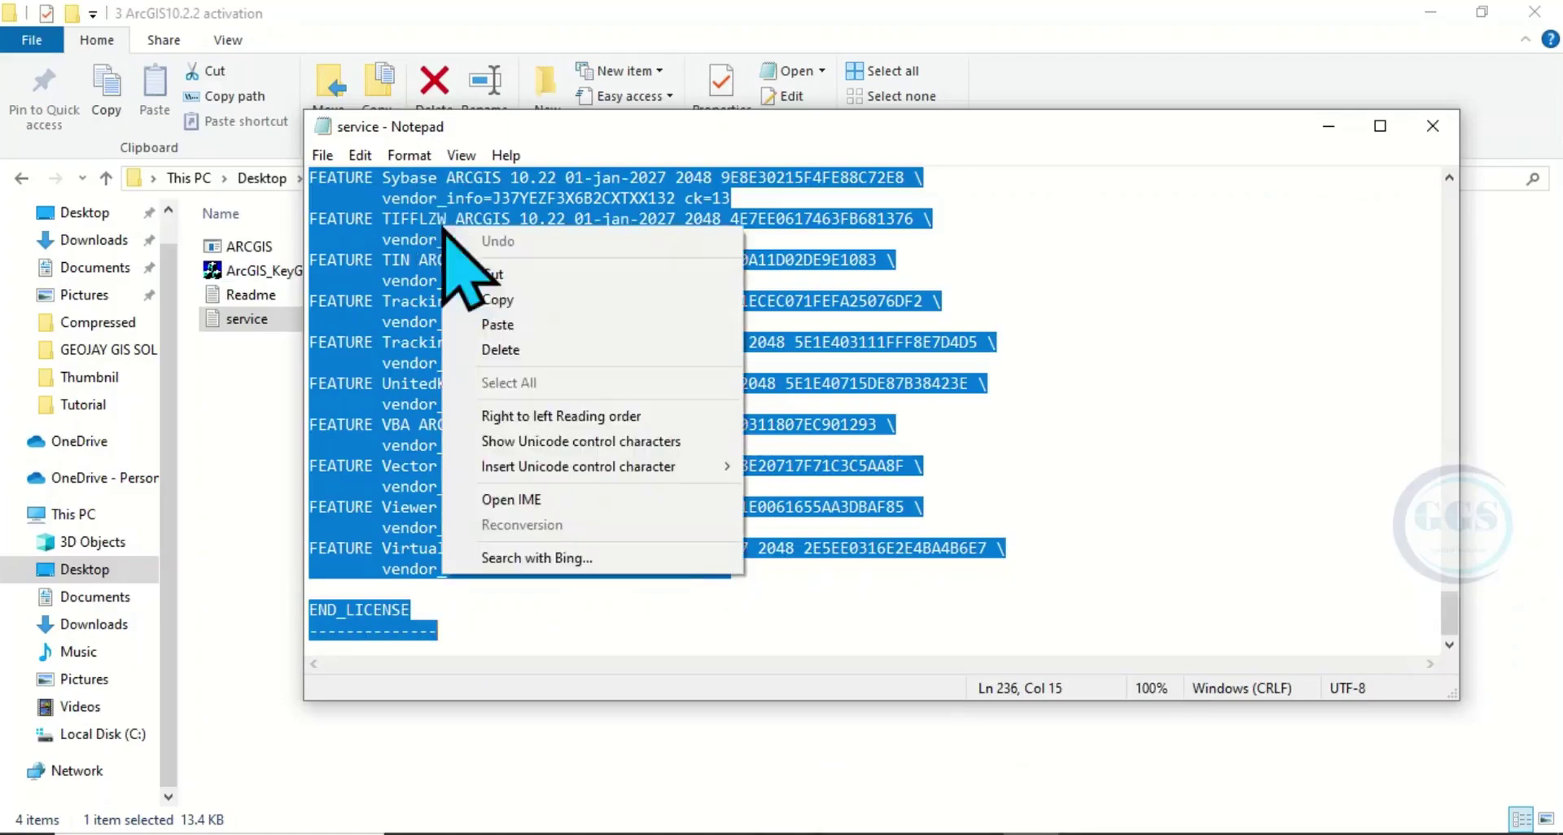
click(513, 324)
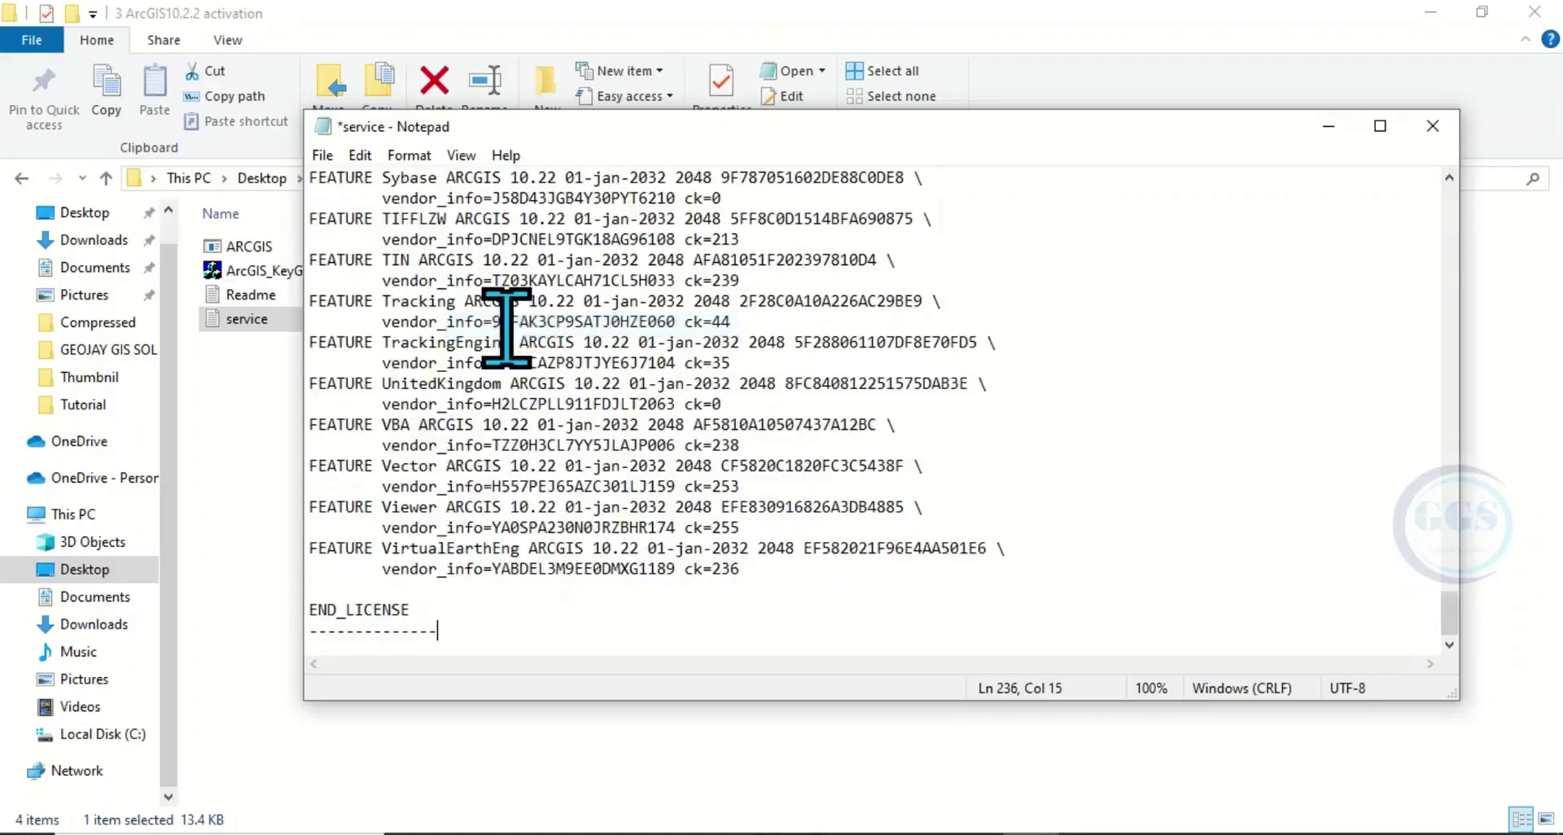
scroll(535, 407, up, 20)
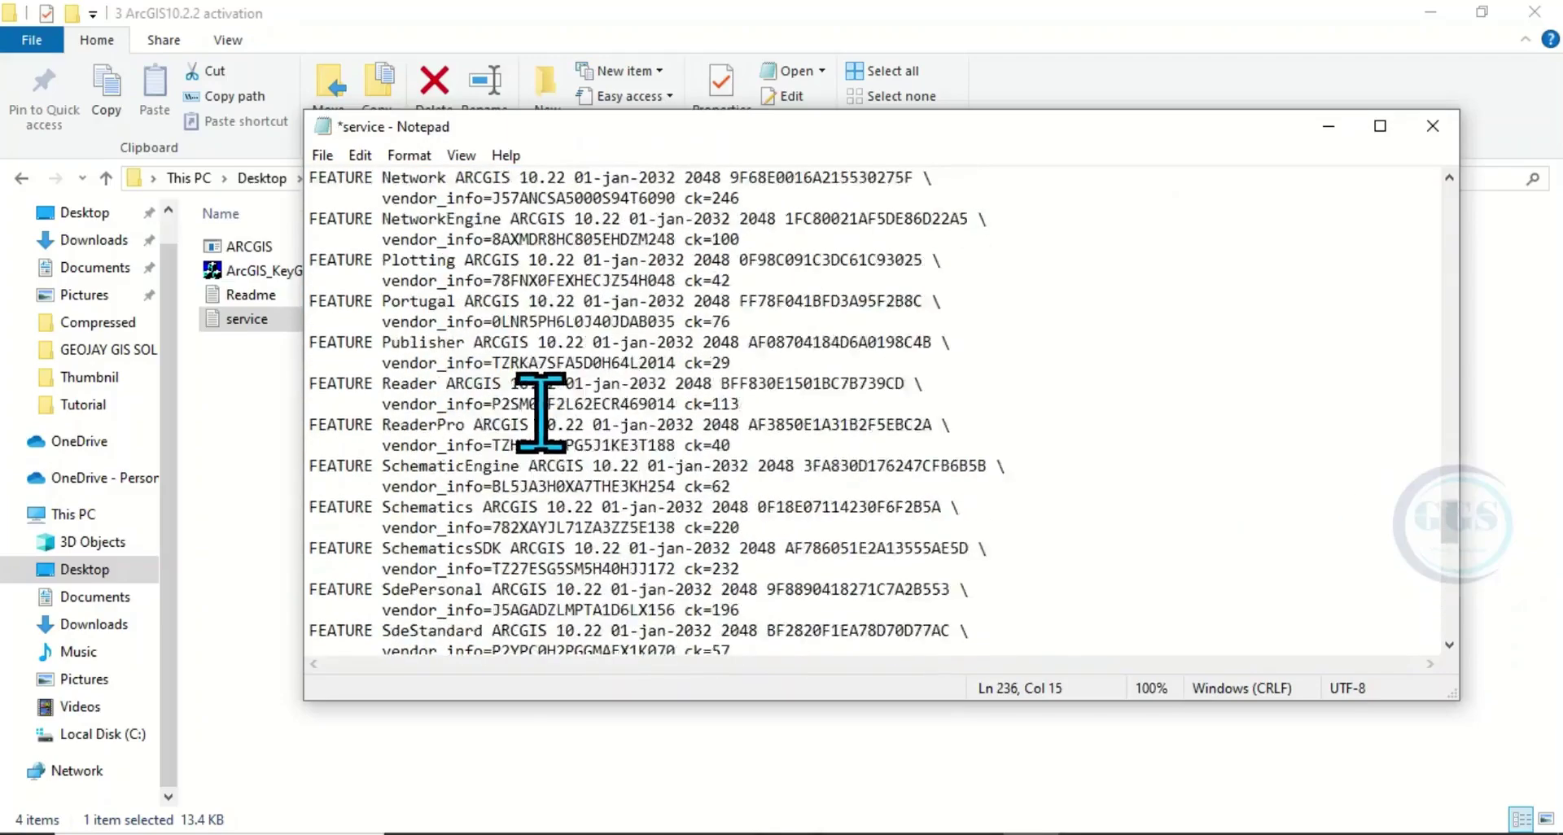
scroll(542, 411, up, 20)
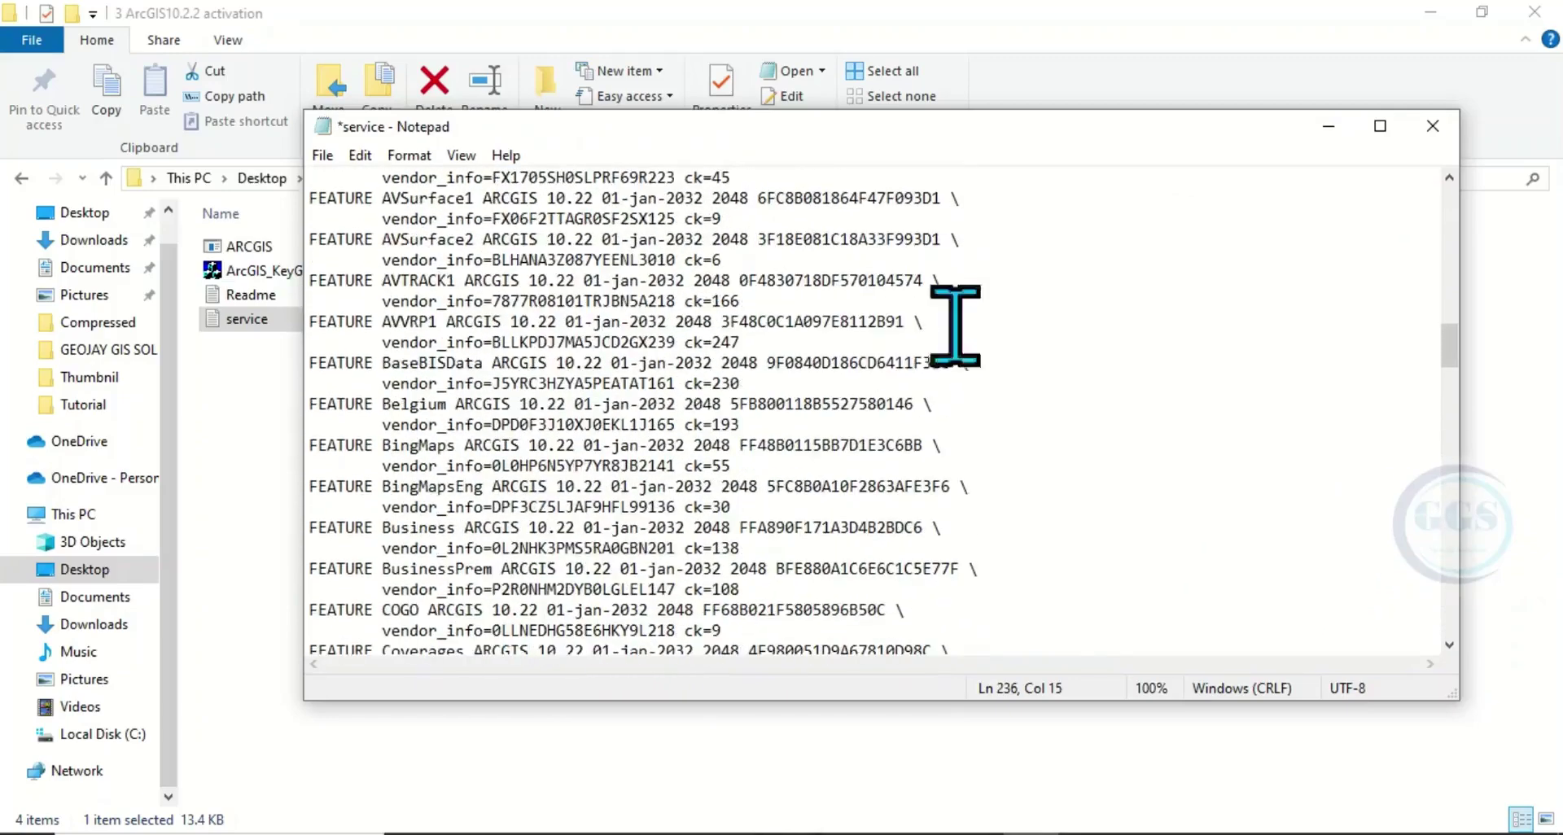
drag(1446, 356, 1443, 185)
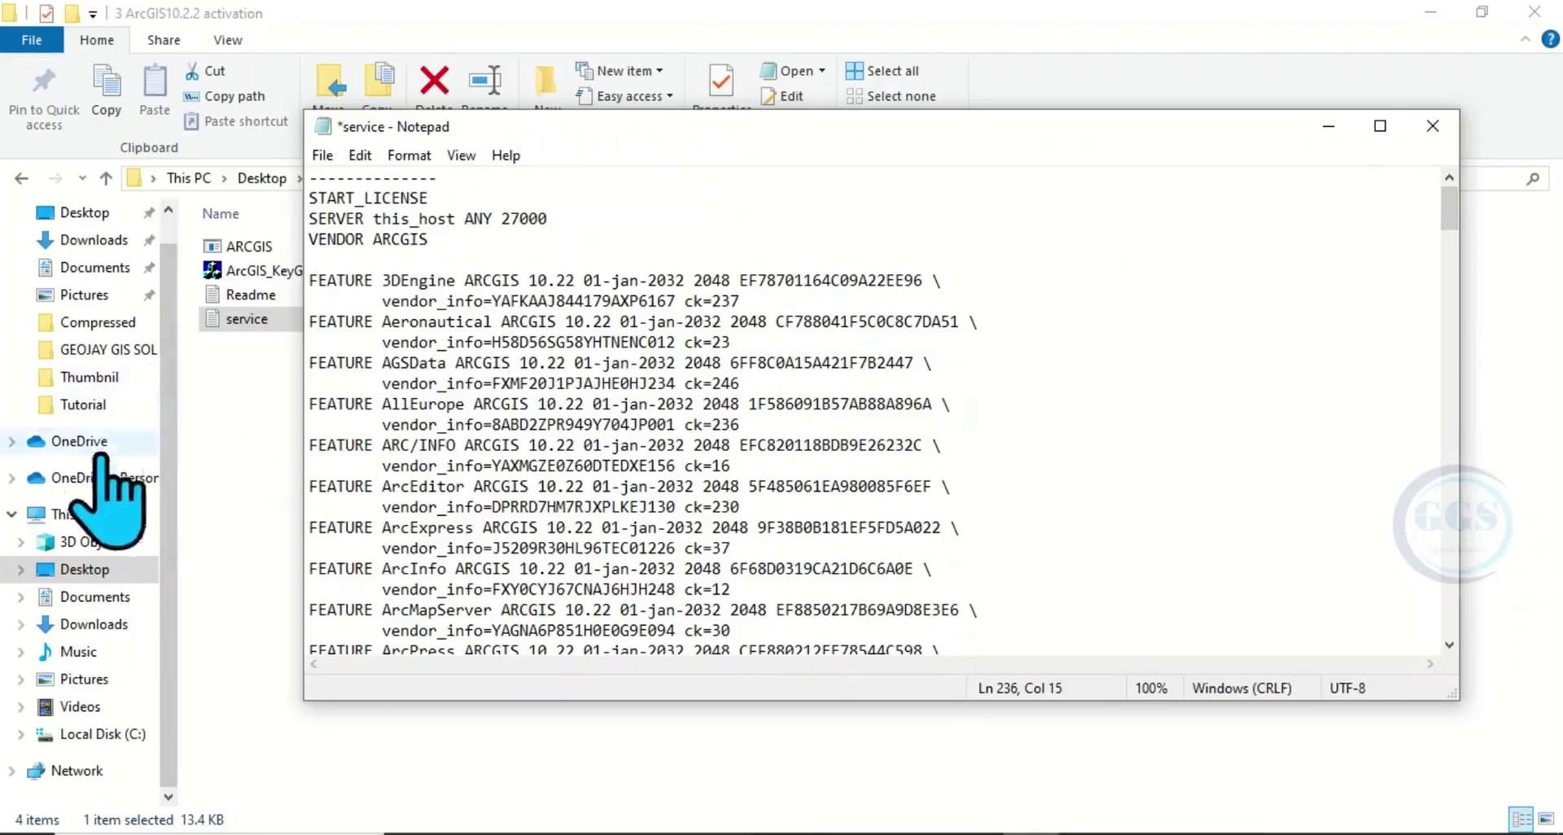
Open the properties of This PC, copy the device name from the device specifications and close Settings
right_click(86, 514)
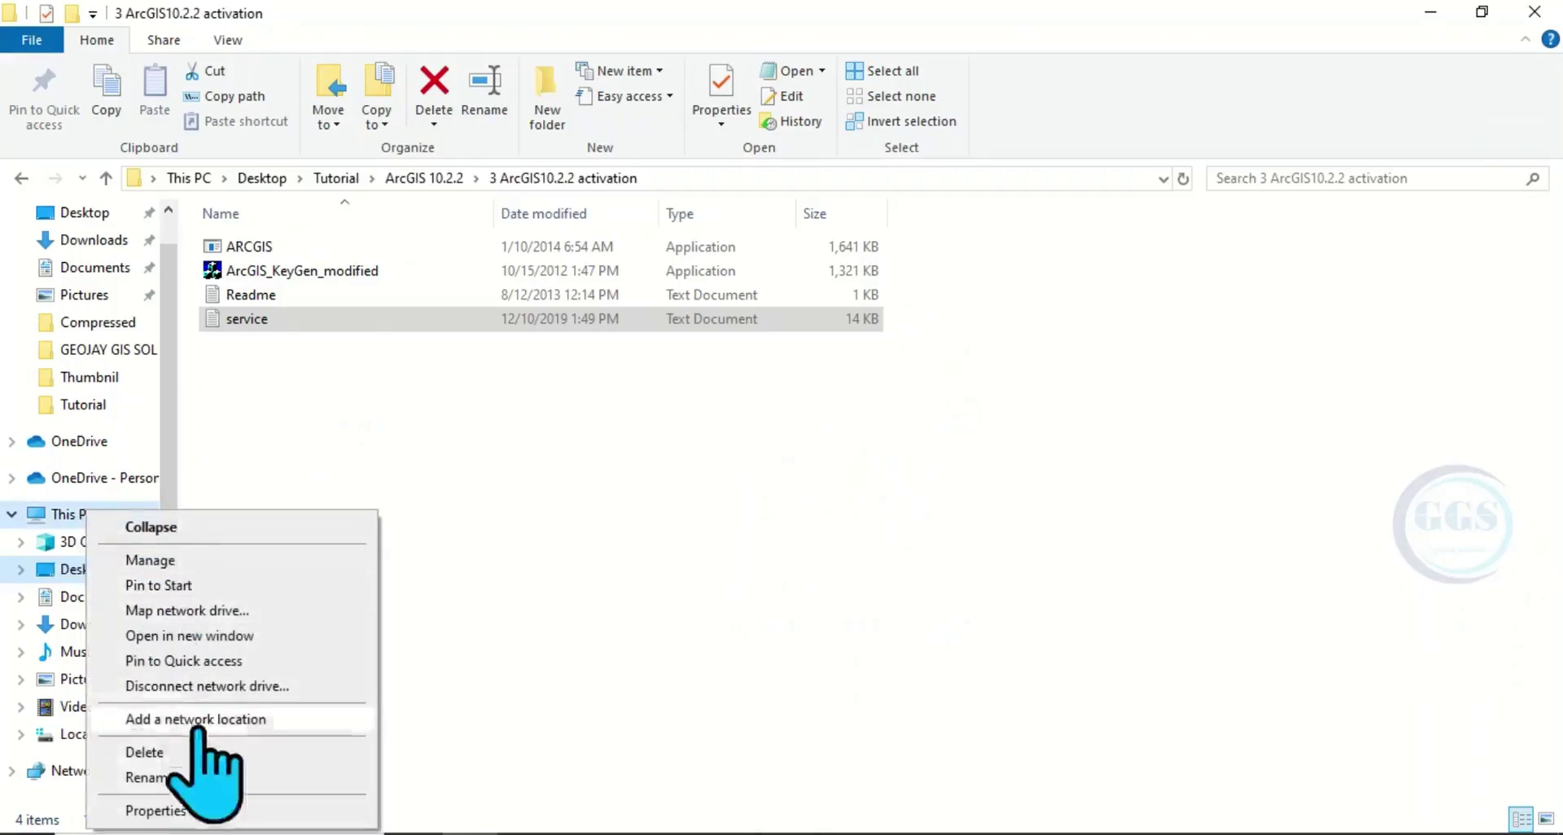
click(170, 811)
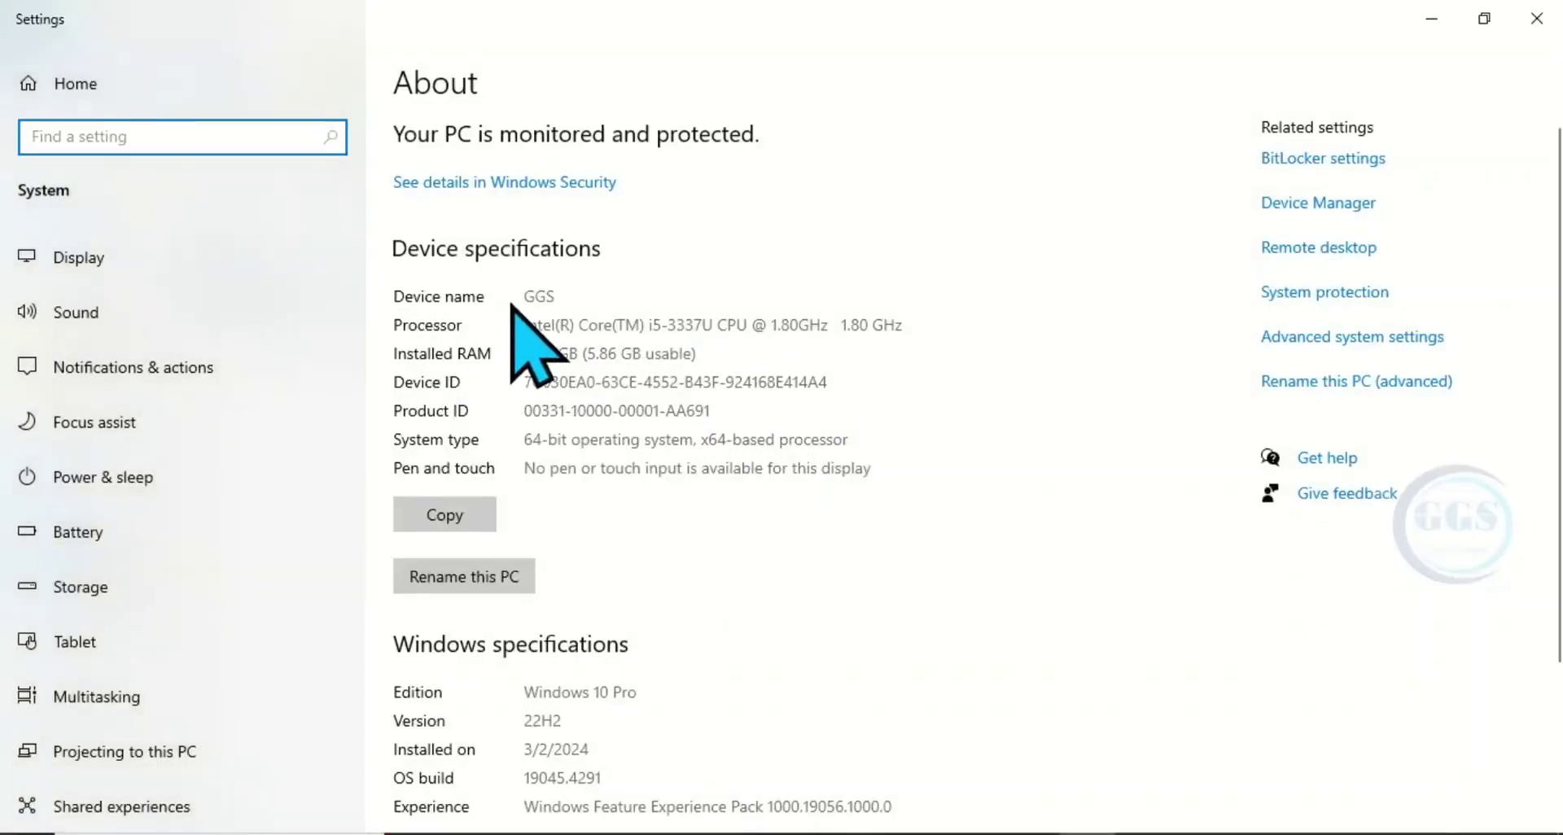
double_click(546, 297)
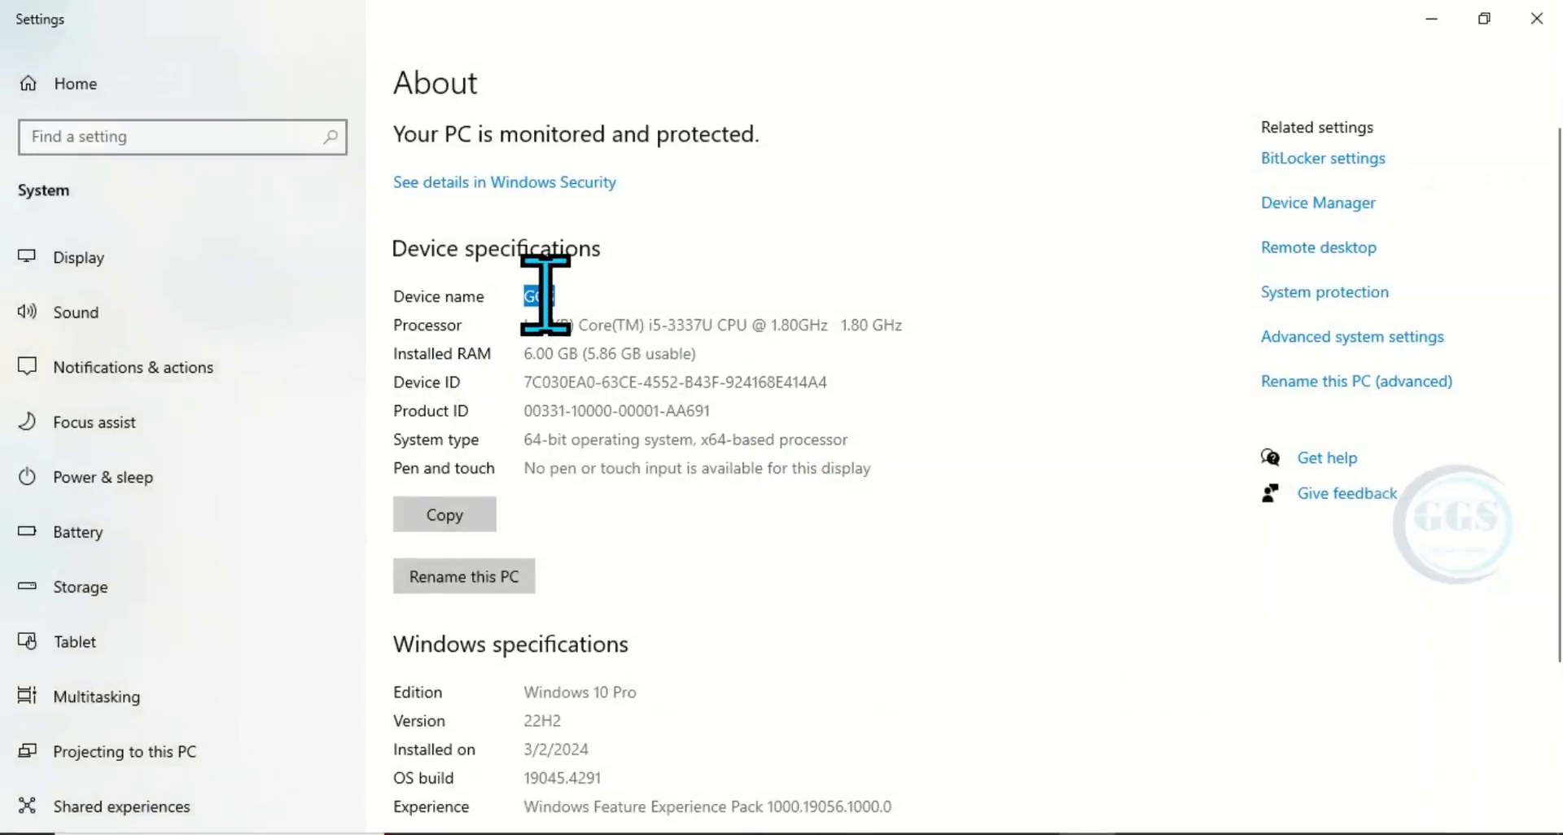
right_click(544, 296)
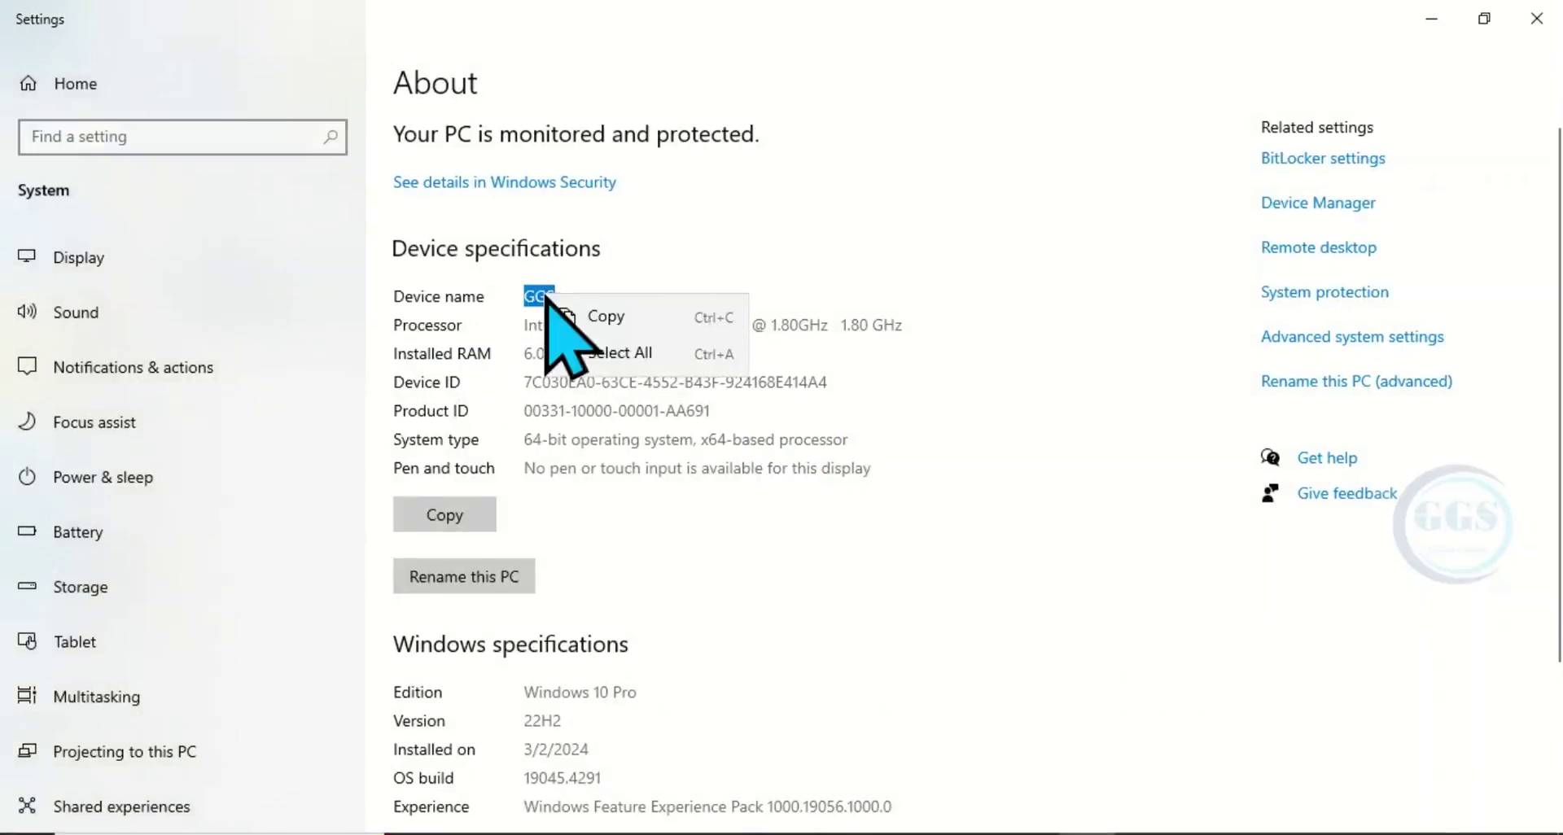
click(620, 322)
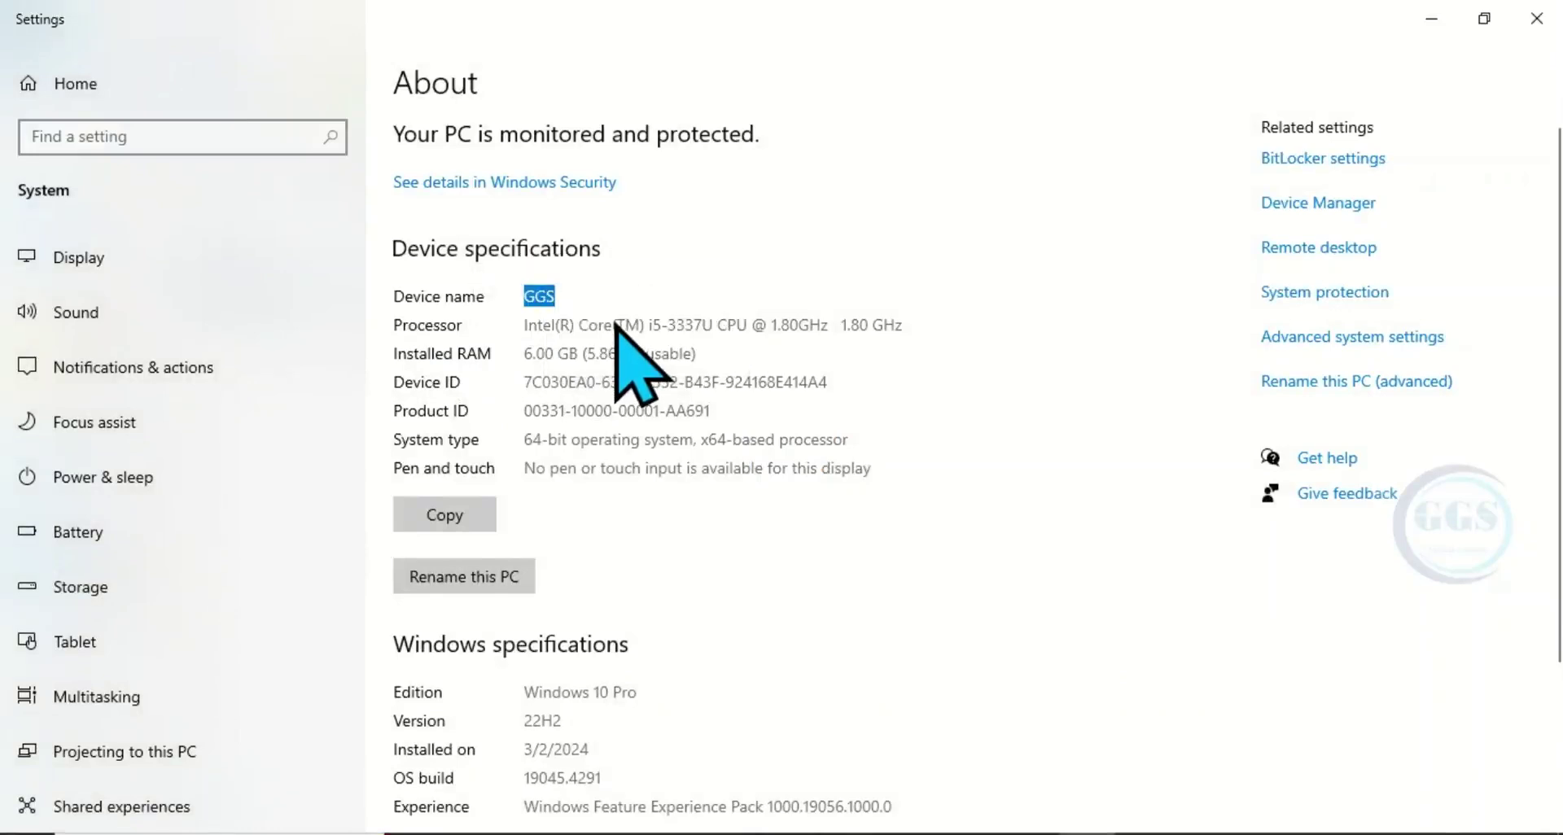
click(1535, 18)
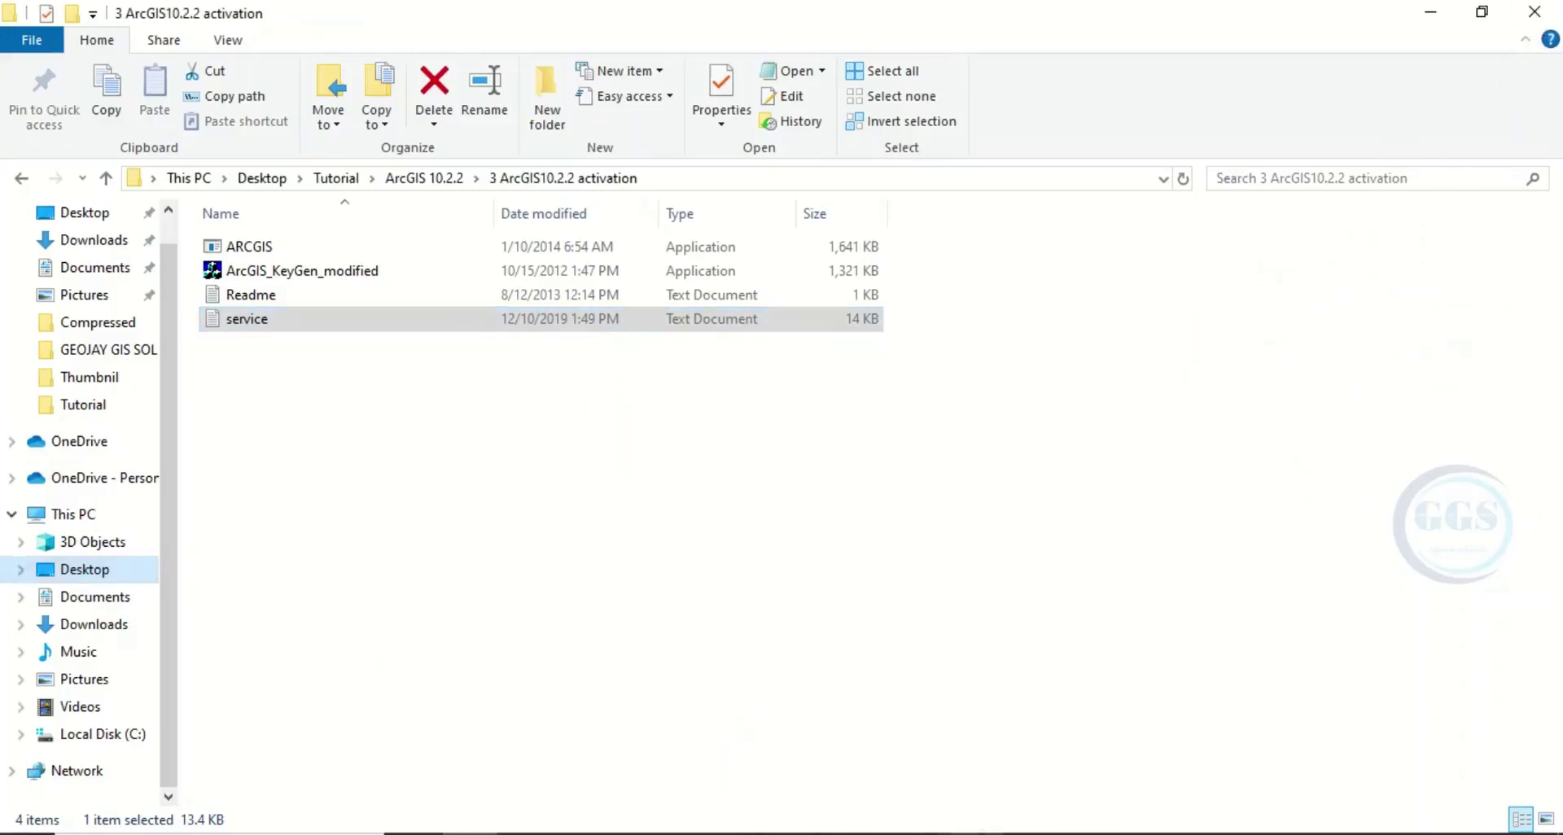
Switch to Notepad, replace this_host in the SERVER line with the device name GGS, then save and close the service file
key(alt+Tab)
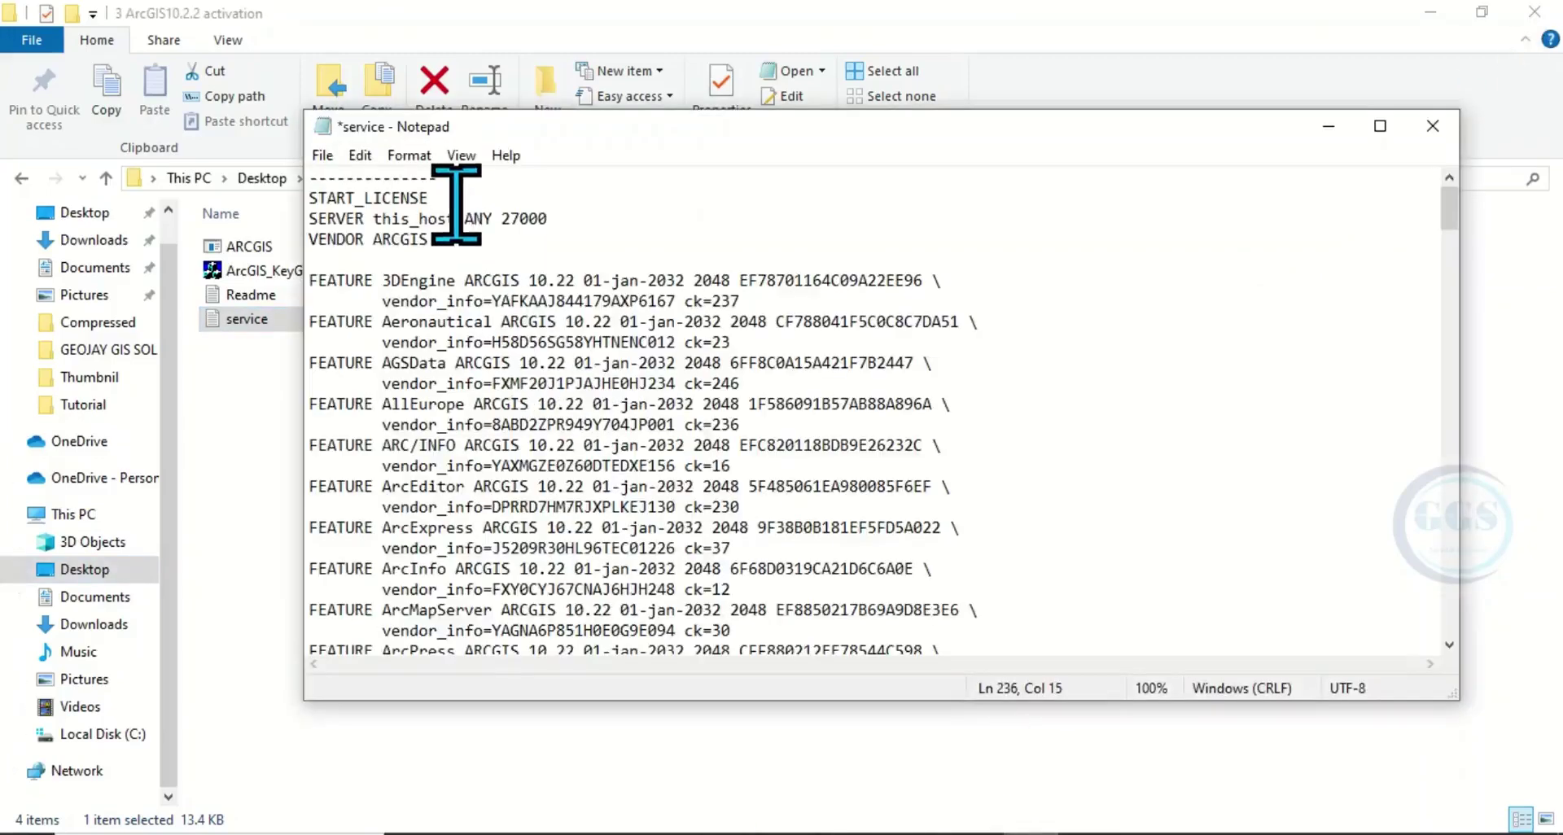
drag(457, 220, 384, 218)
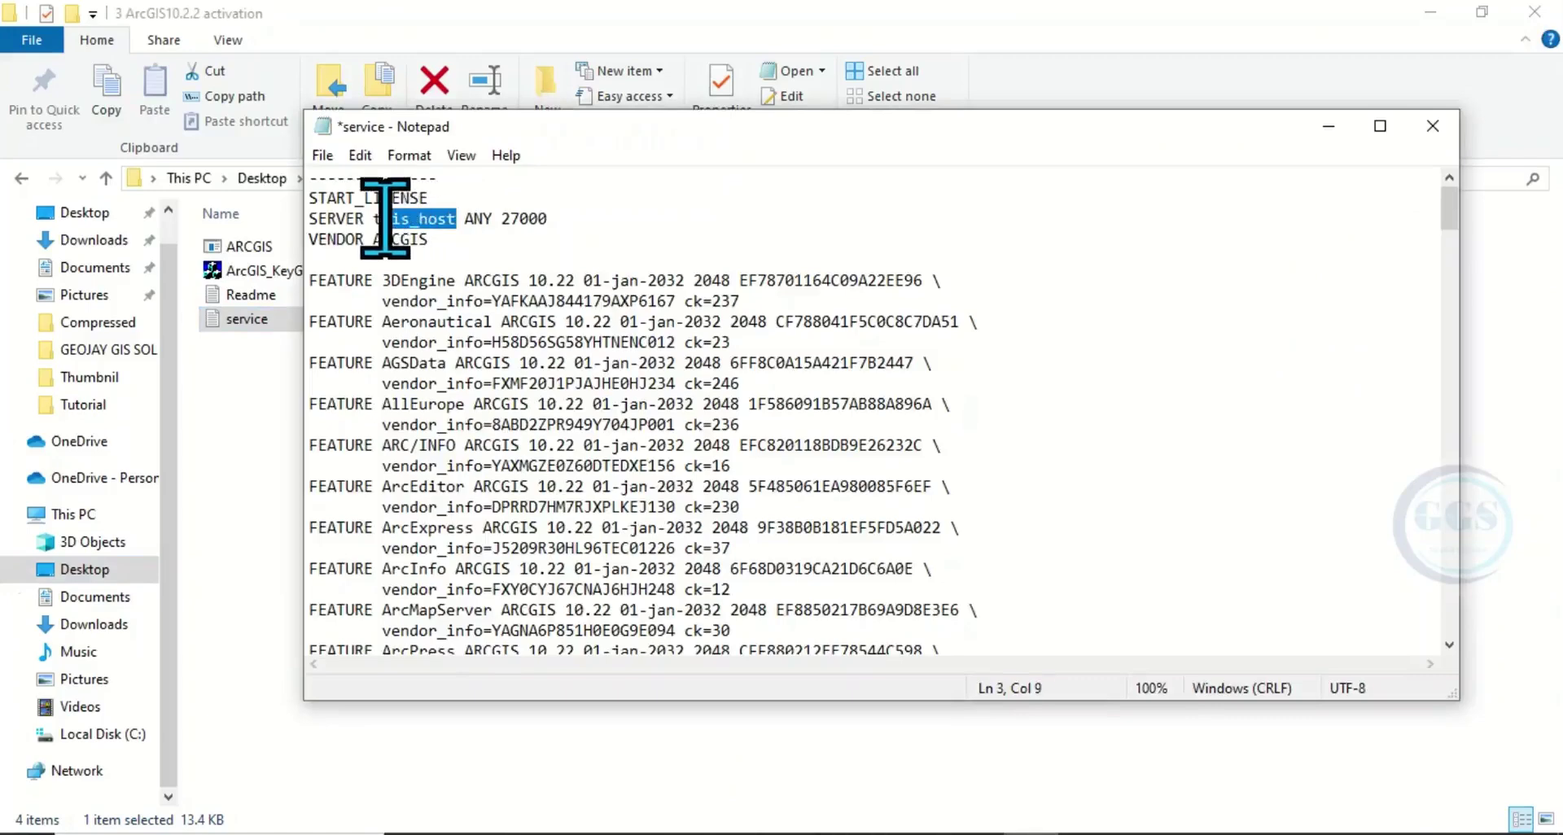
right_click(390, 219)
click(444, 317)
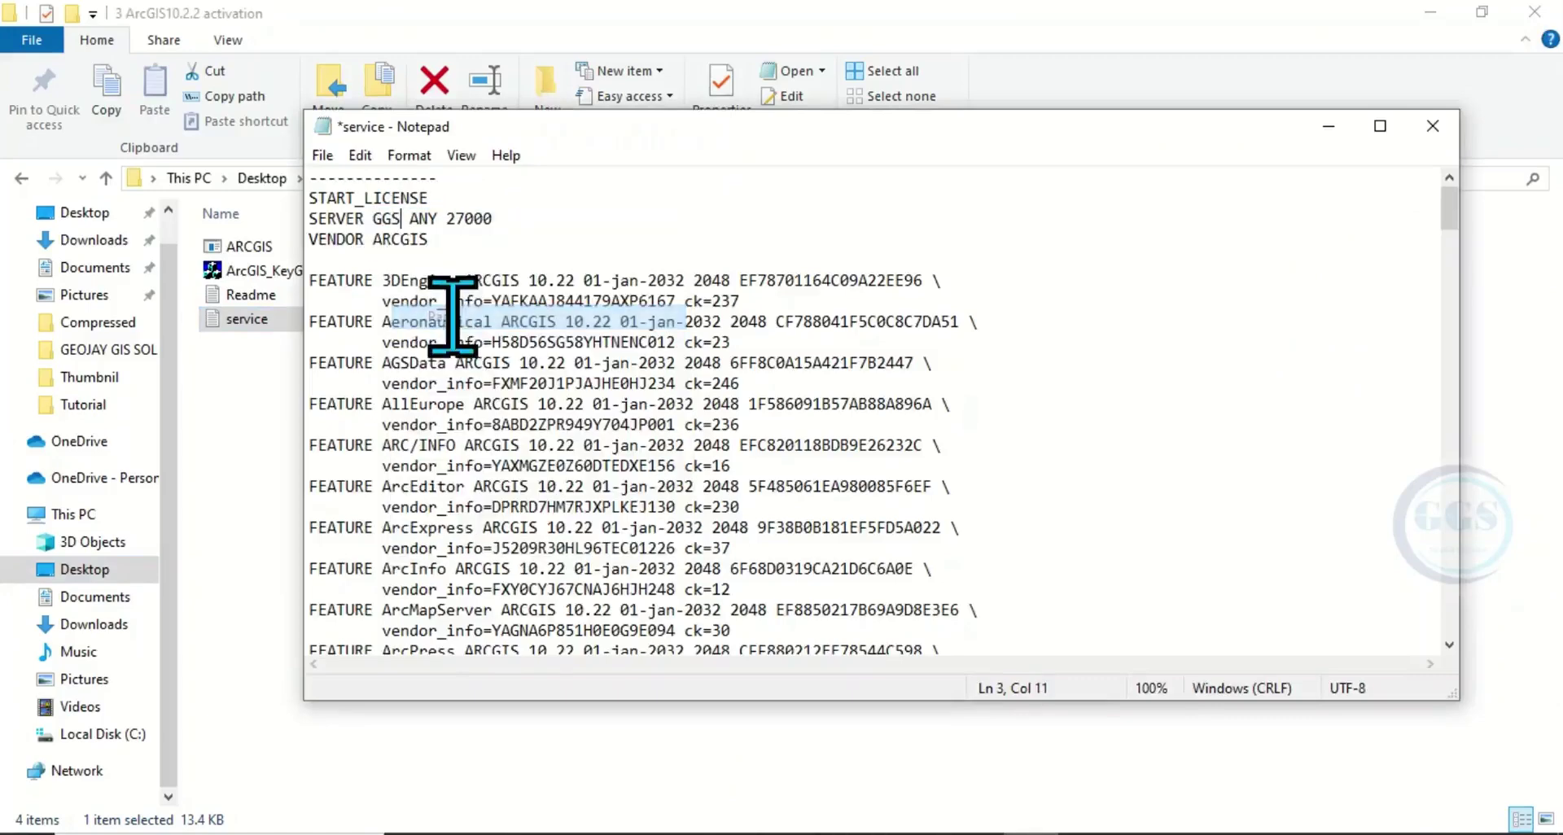
click(329, 159)
mouse_move(326, 154)
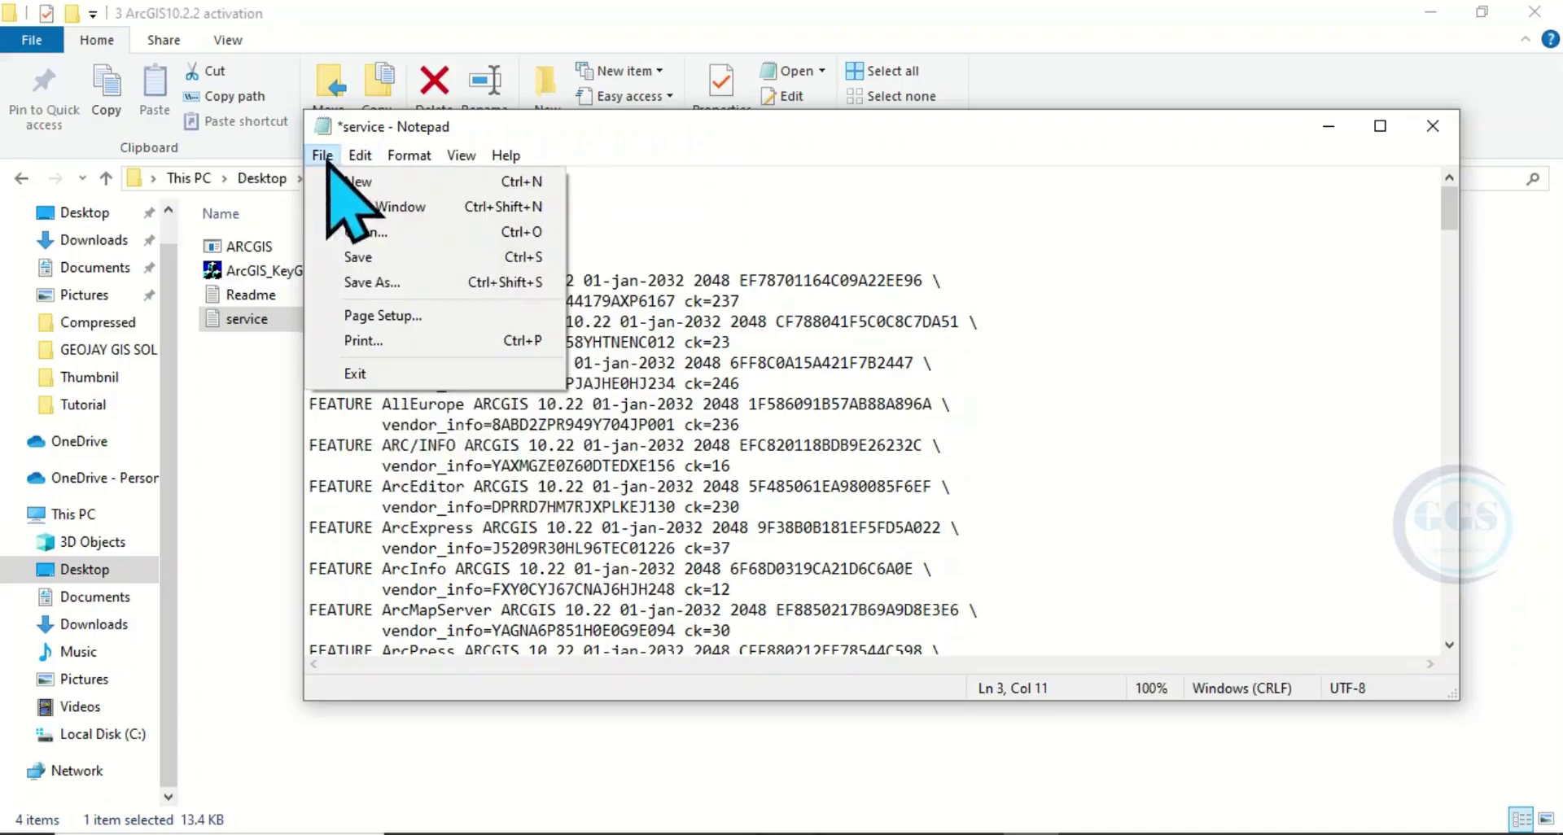
click(358, 257)
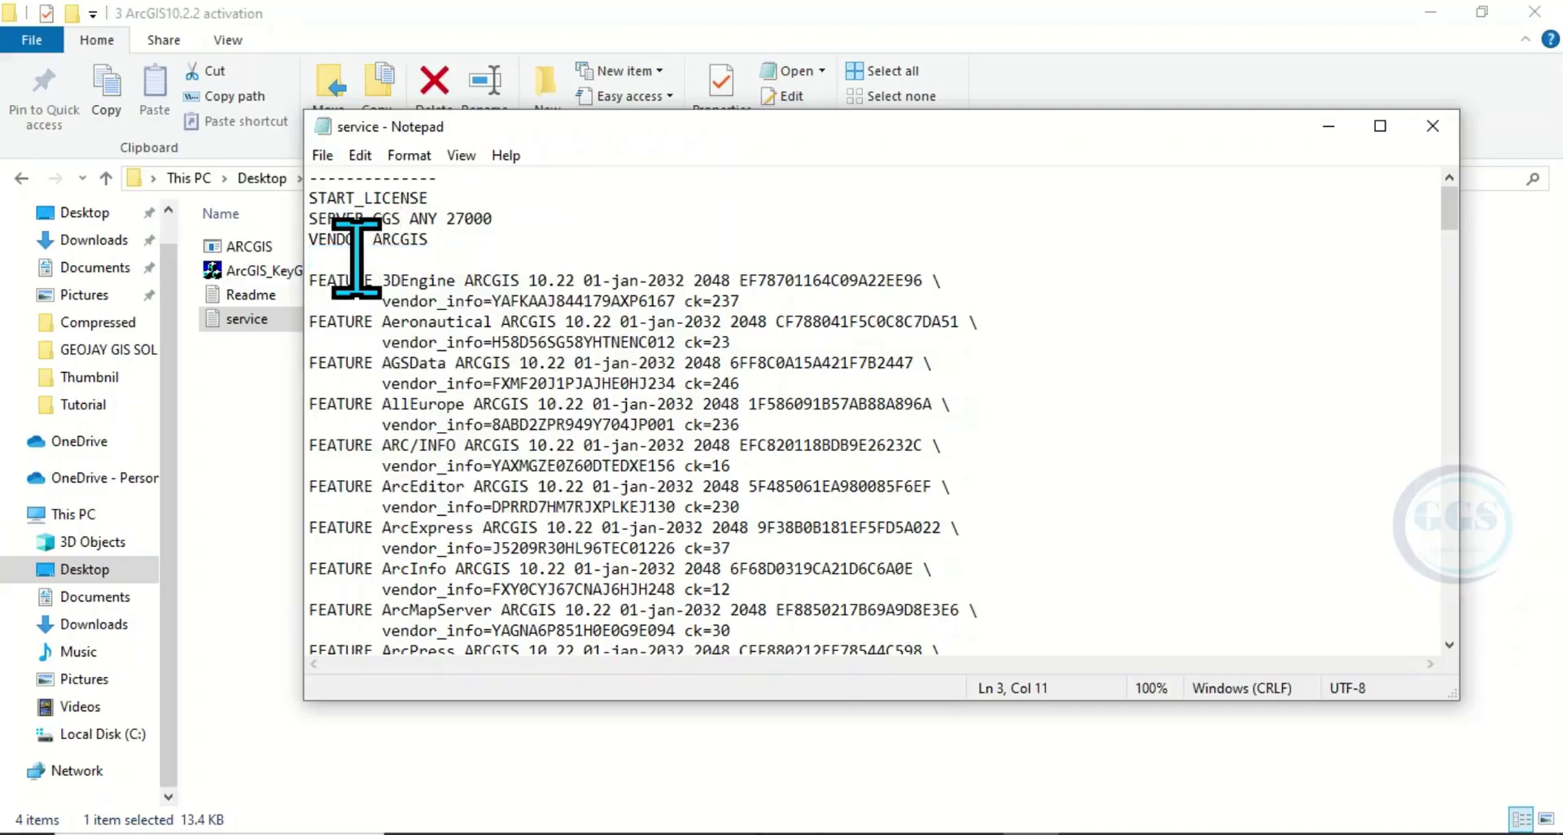
click(1432, 126)
Copy the ARCGIS application and the service text file from the activation folder
click(268, 320)
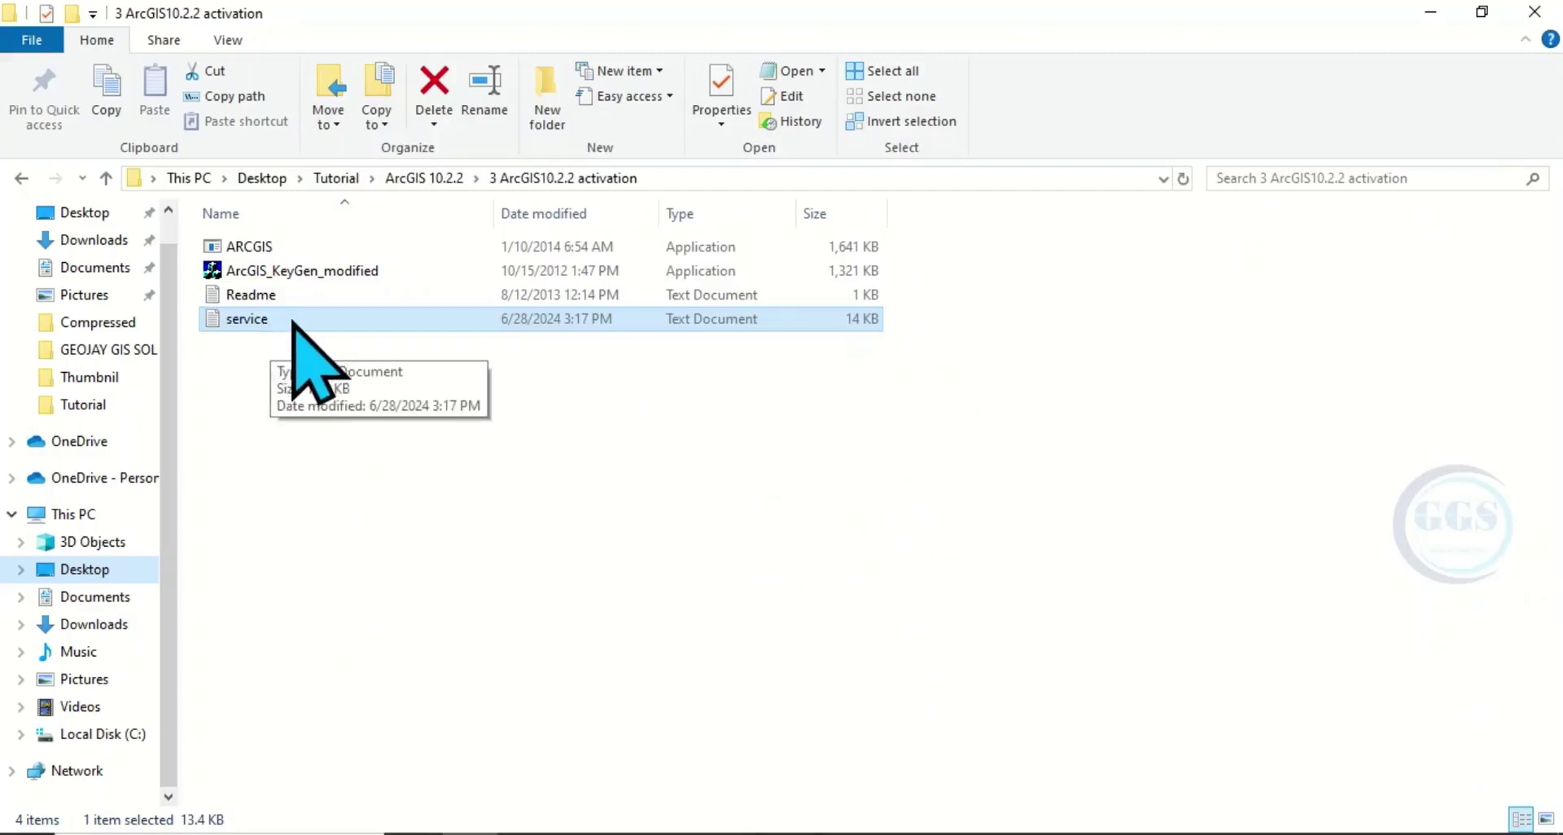
ctrl+click(269, 246)
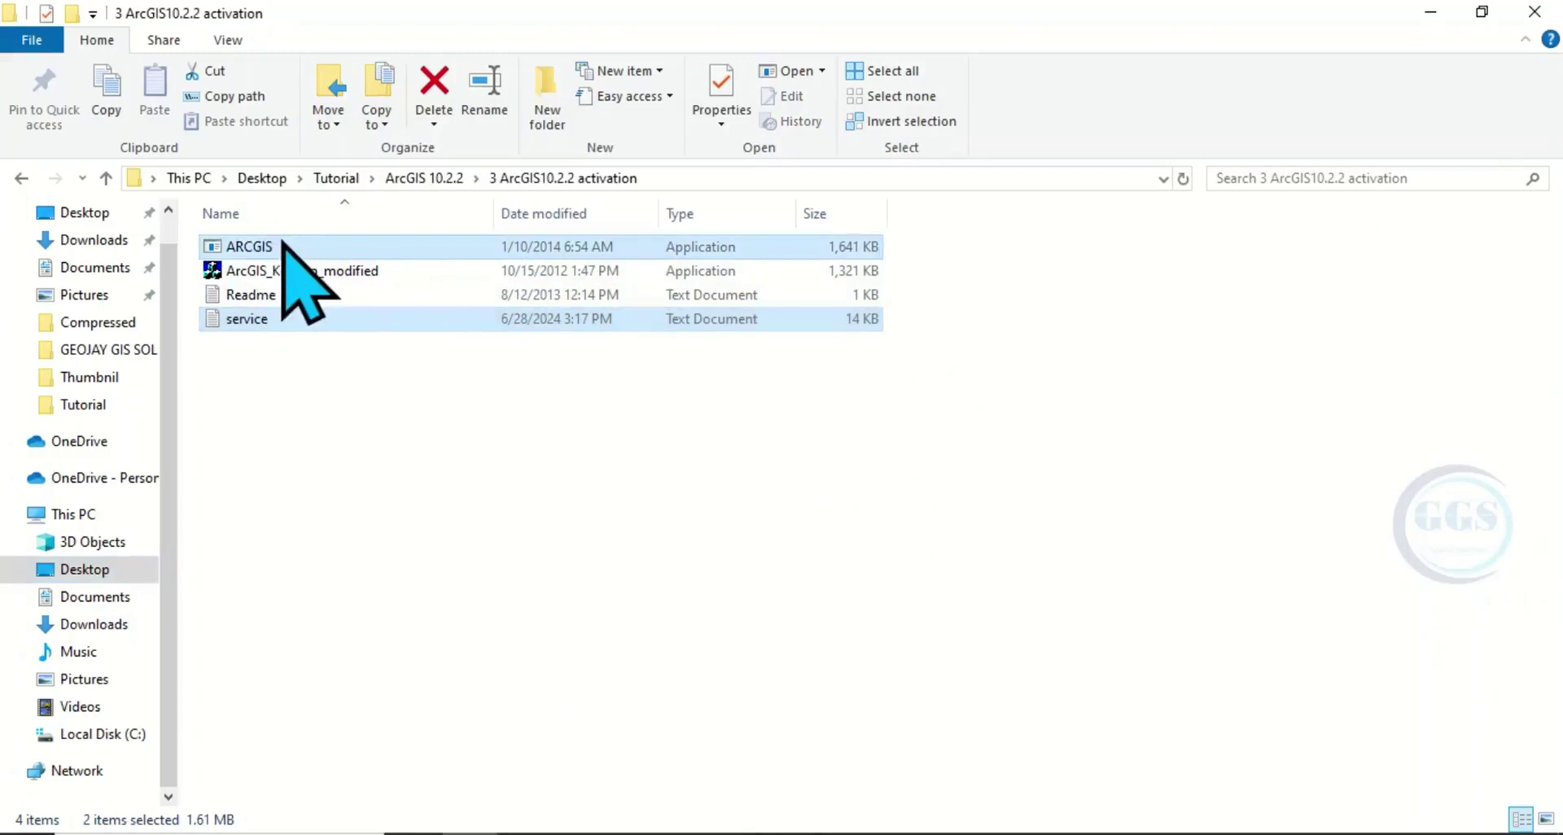
right_click(283, 242)
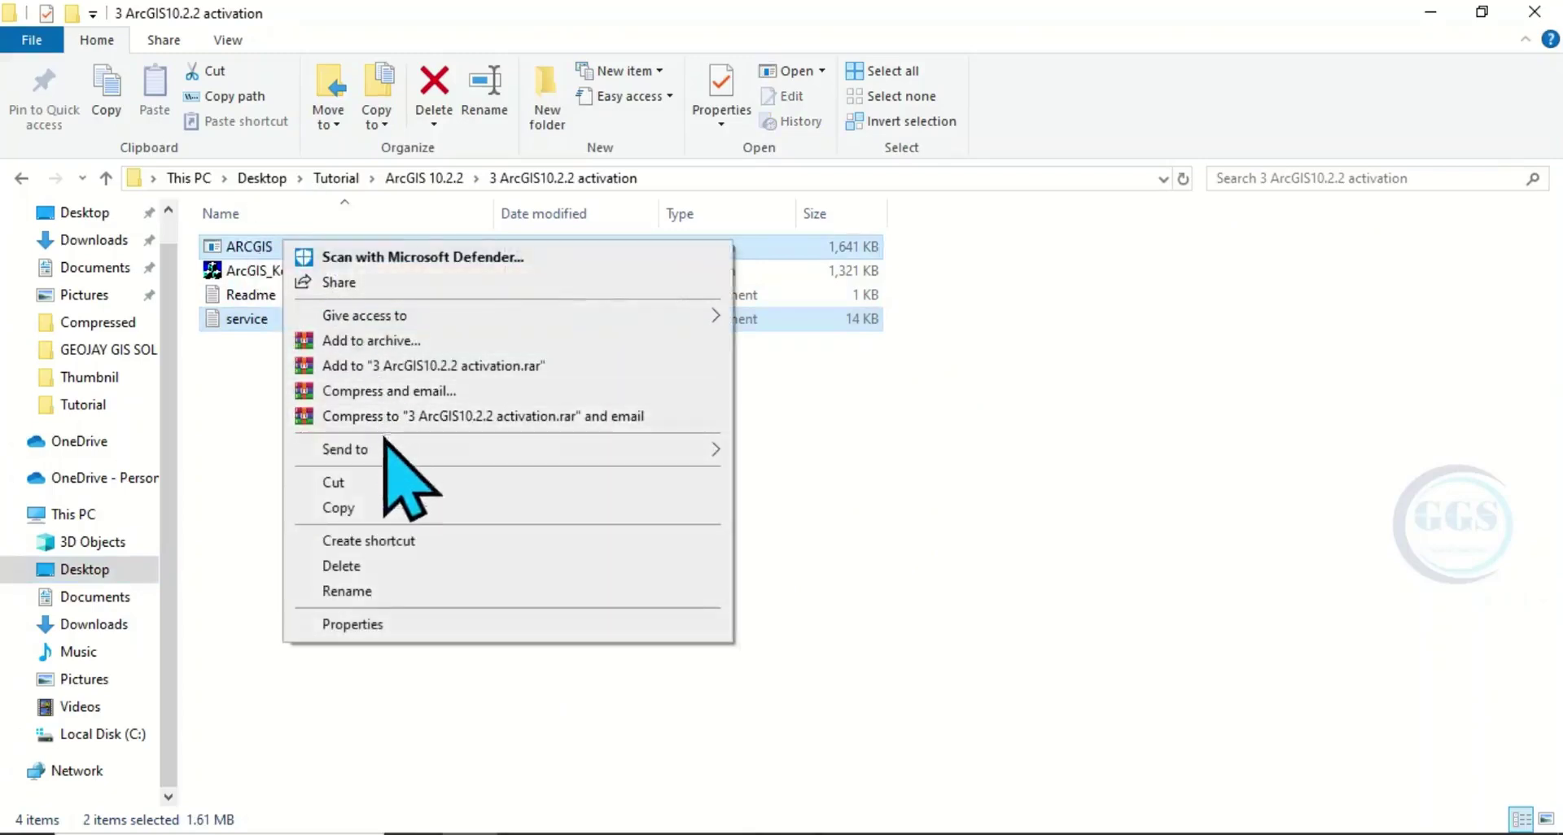
click(350, 508)
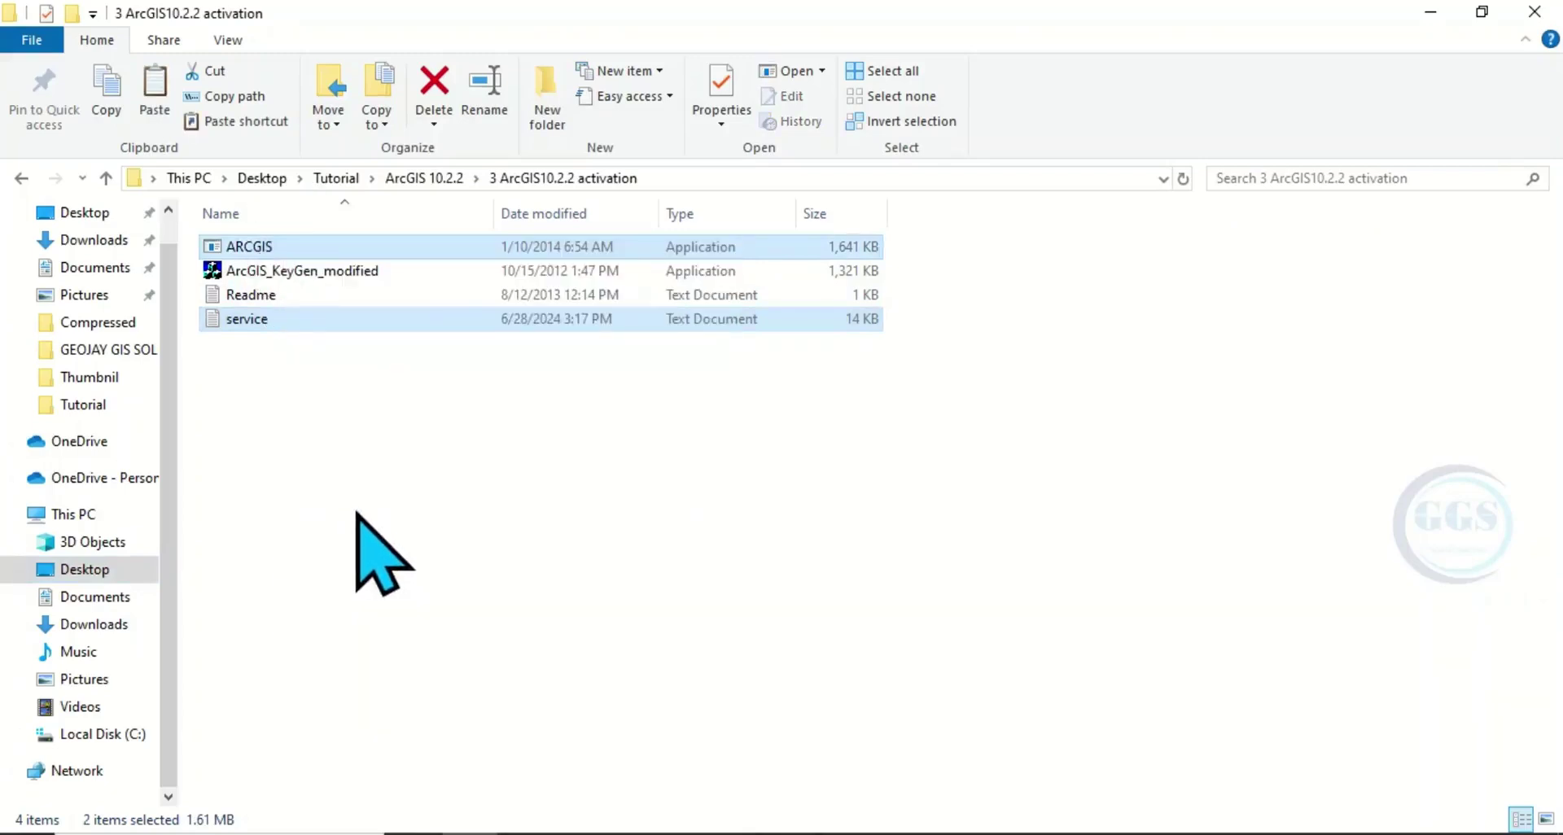
Open the bin folder inside Program Files (x86), ArcGIS, License10.2 on Local Disk (C:)
click(128, 735)
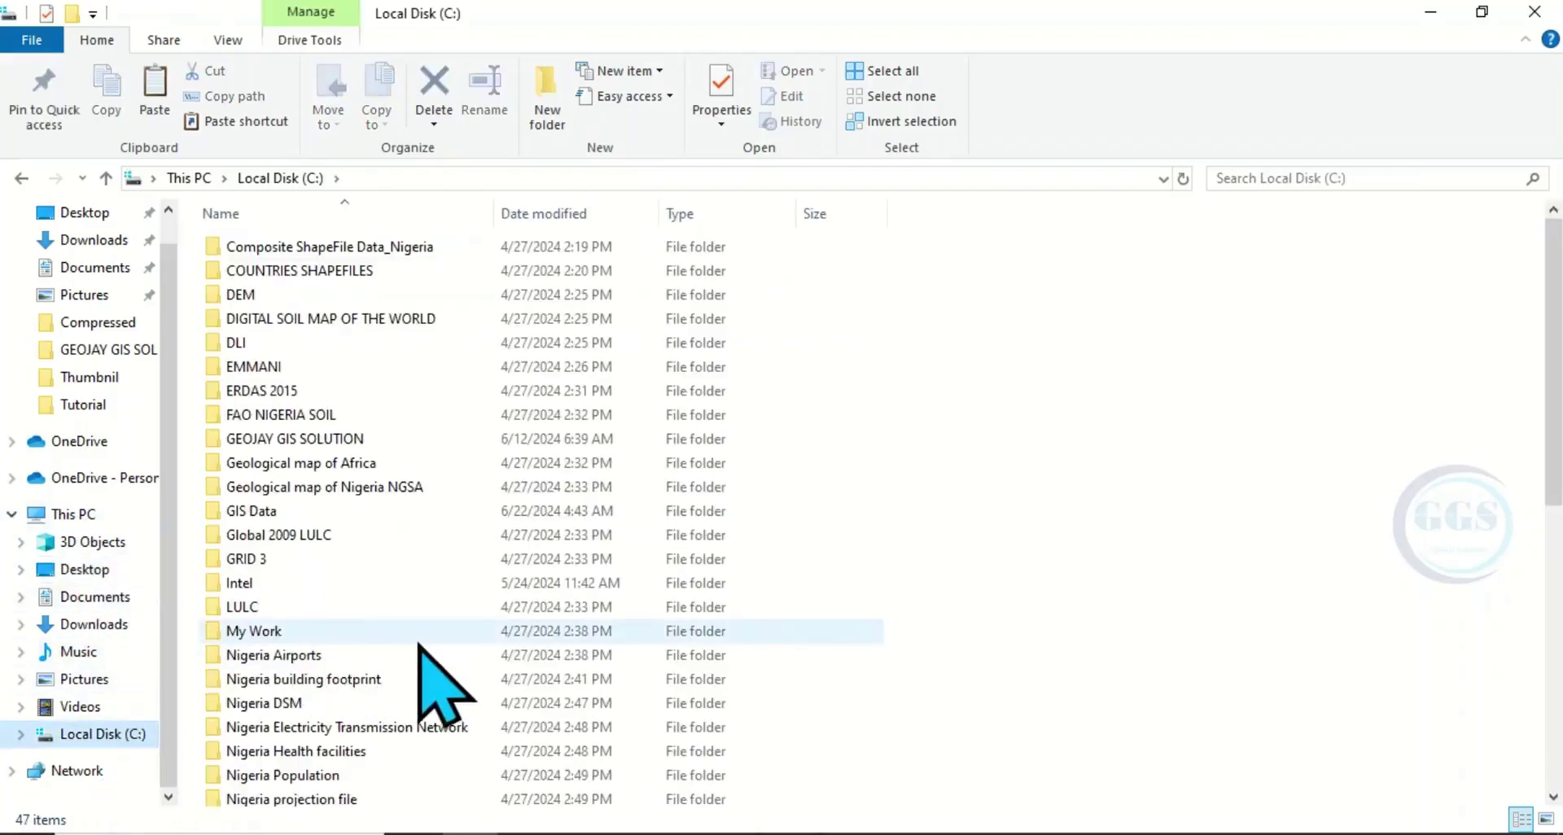
scroll(426, 641, down, 6)
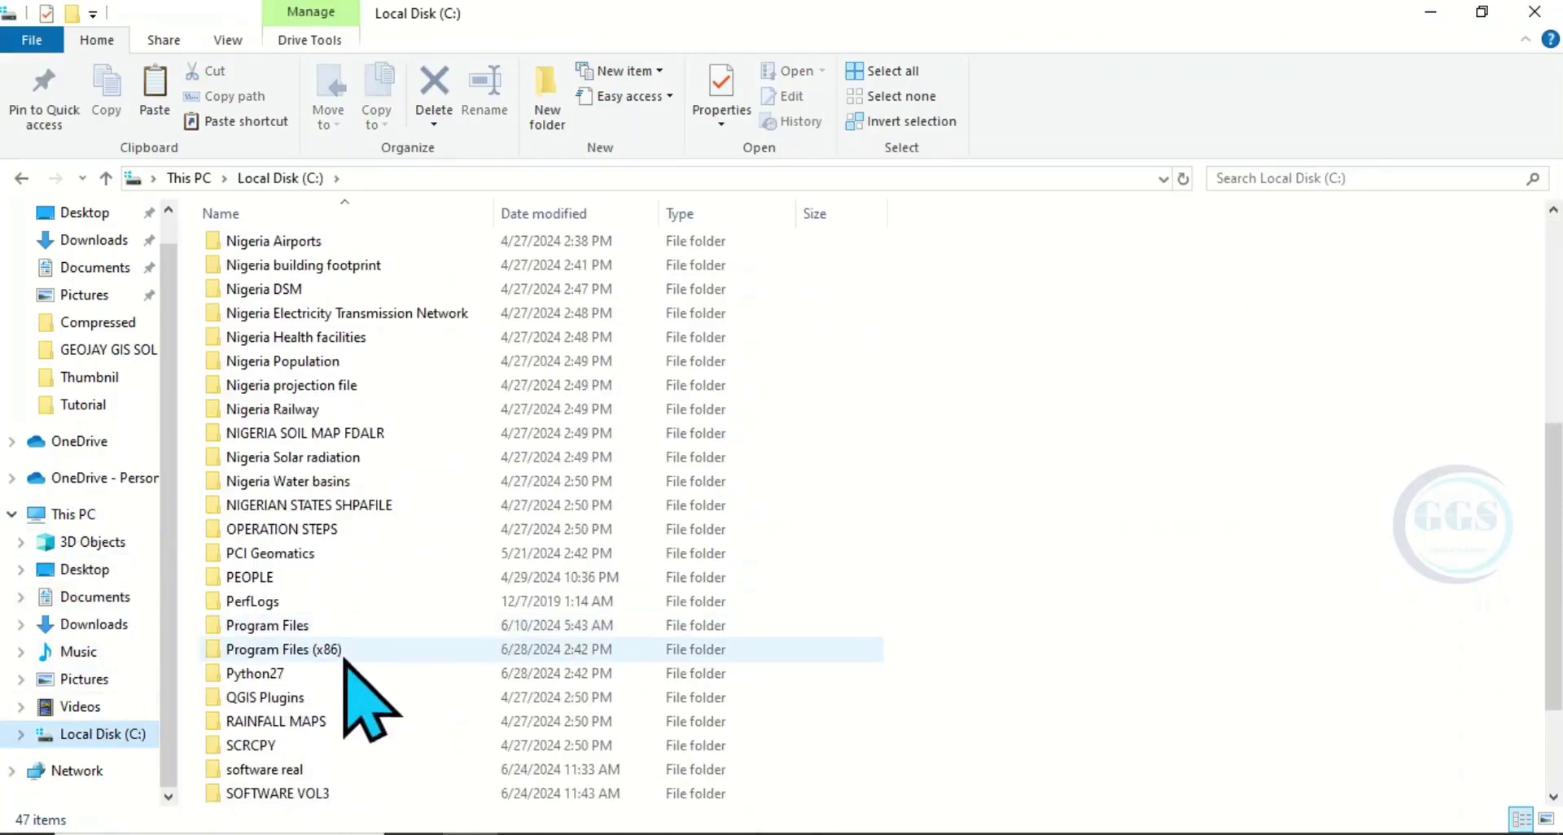
double_click(319, 651)
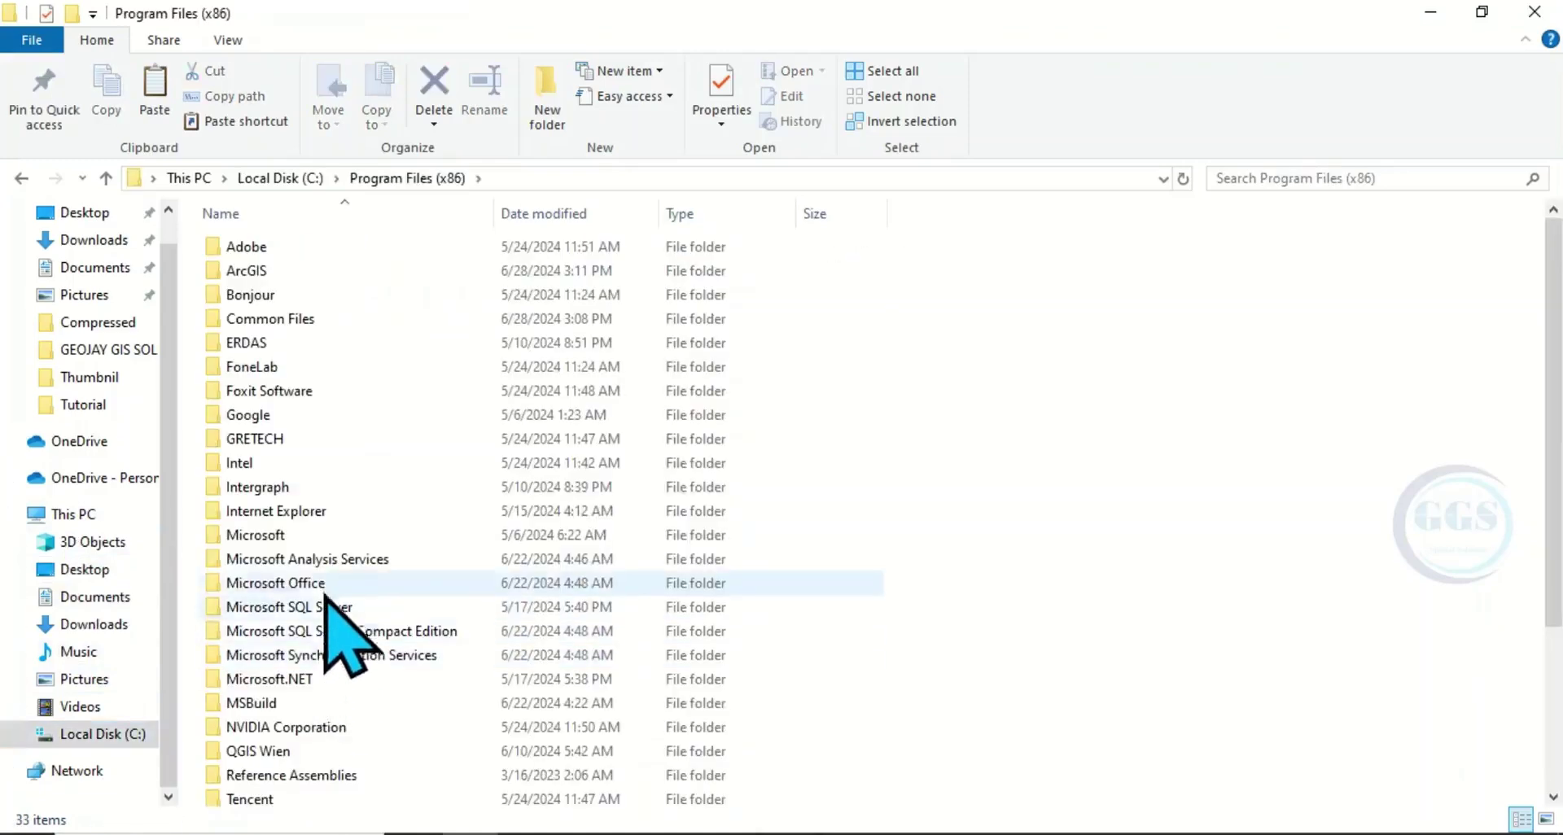
double_click(259, 273)
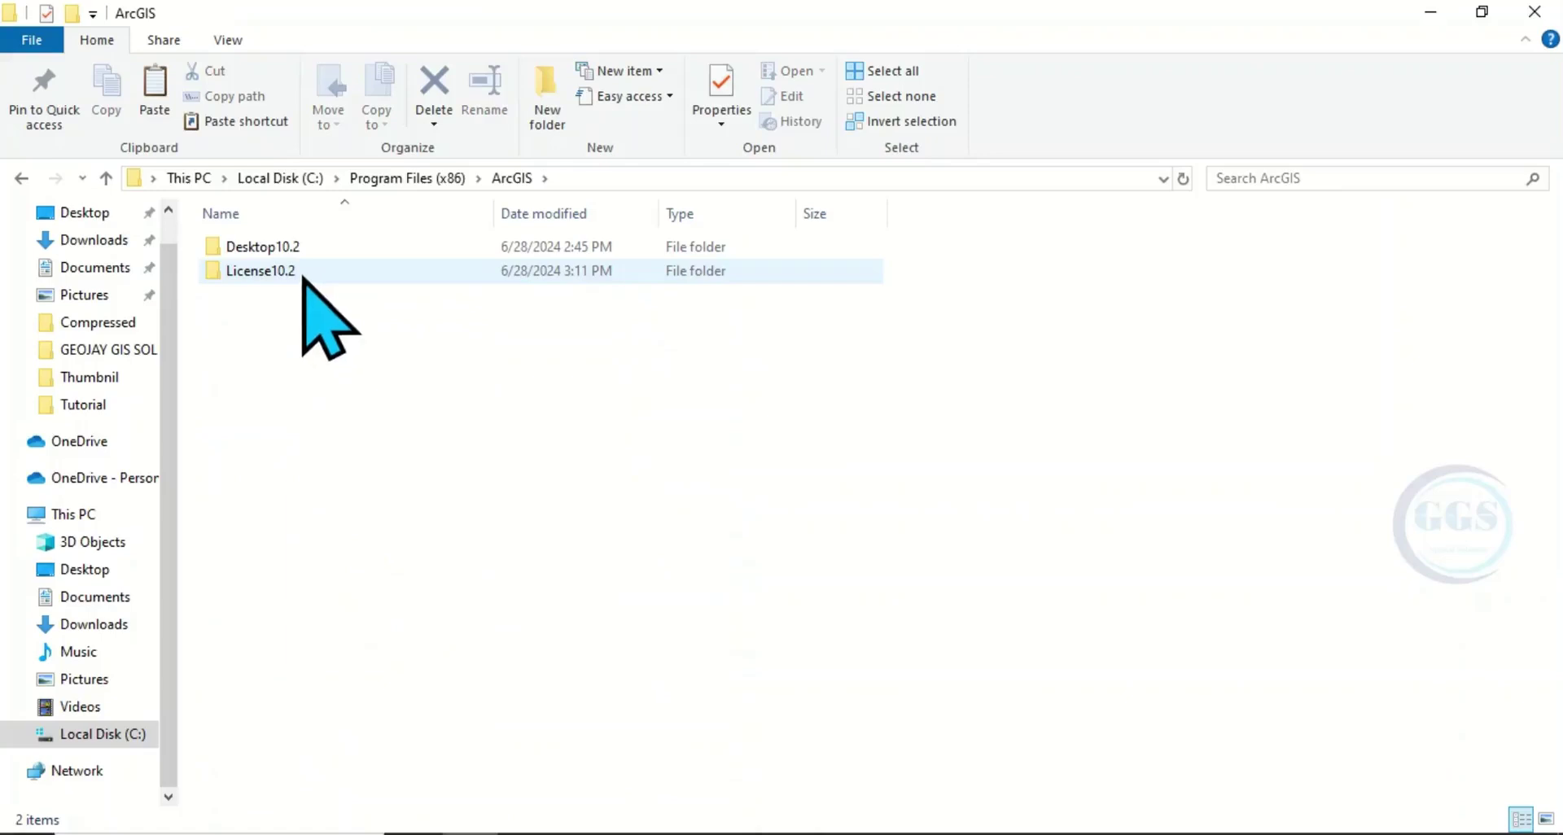
click(262, 275)
double_click(261, 273)
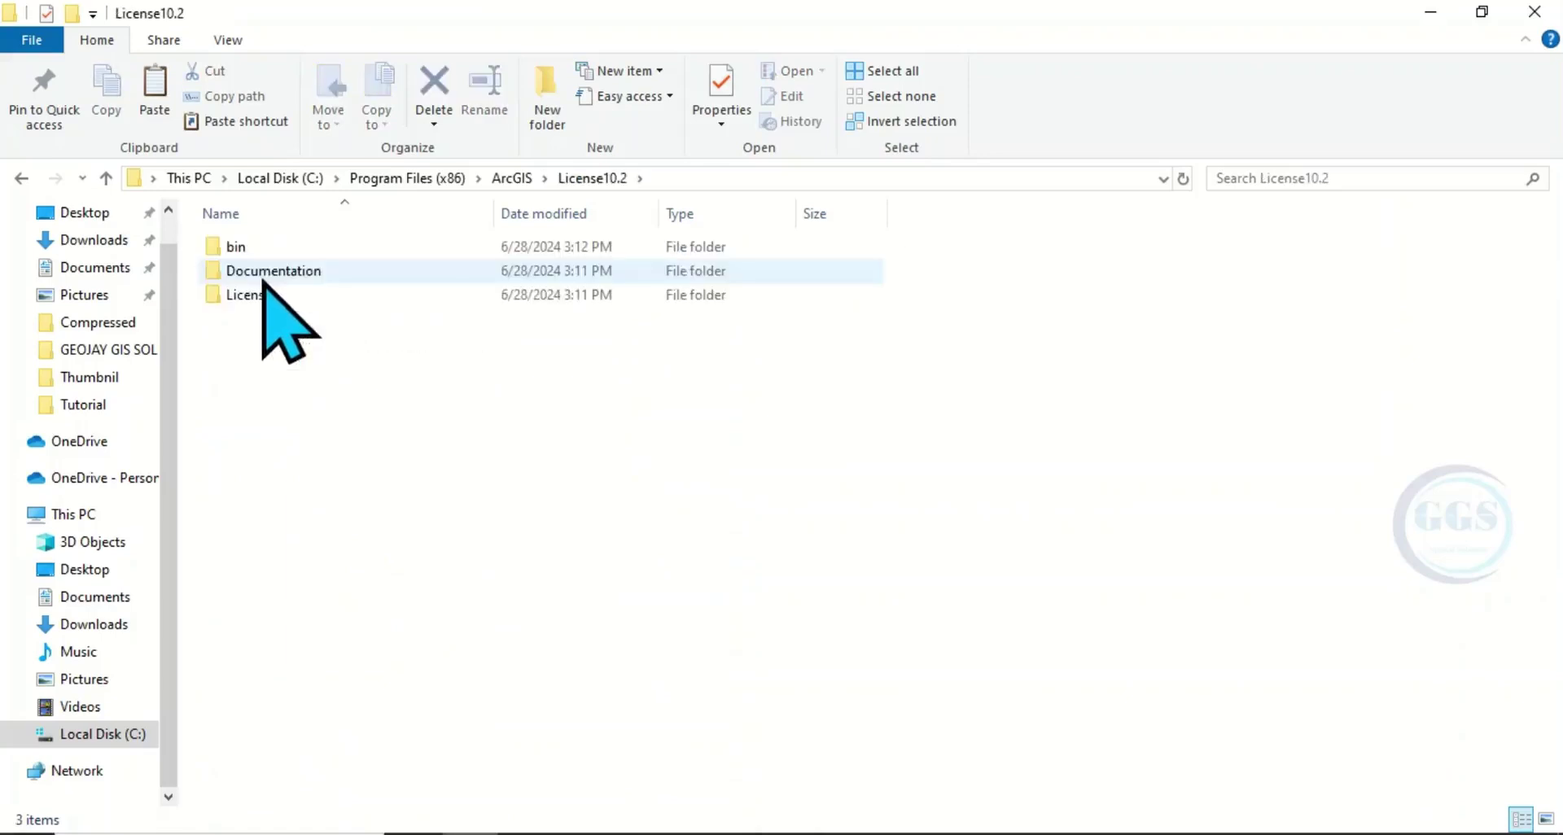
double_click(236, 246)
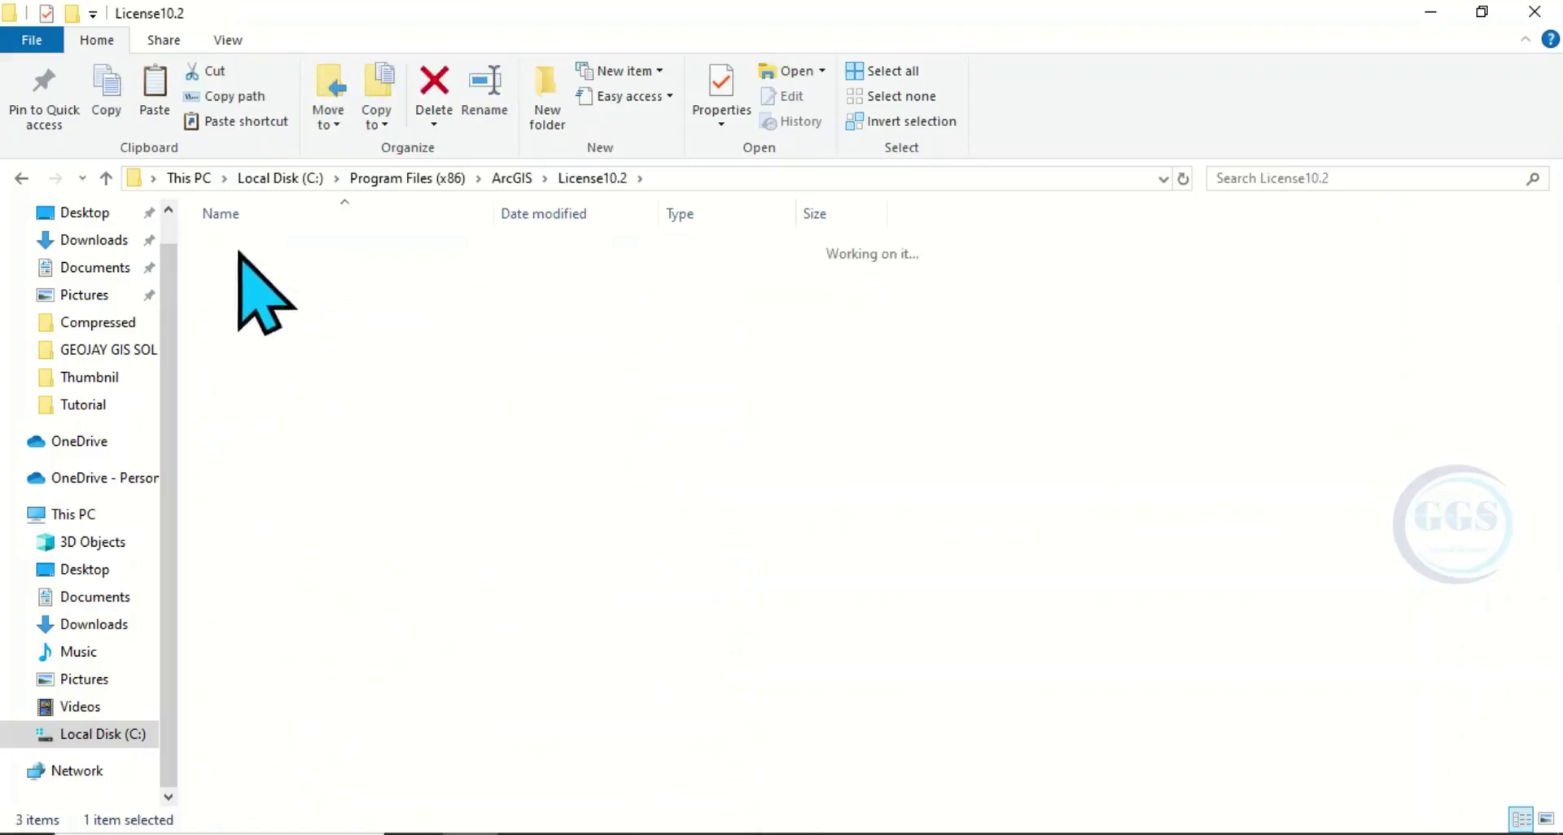
Paste the copied ARCGIS and service files into the bin folder, replacing the existing files with administrator permission for all current items
right_click(1136, 367)
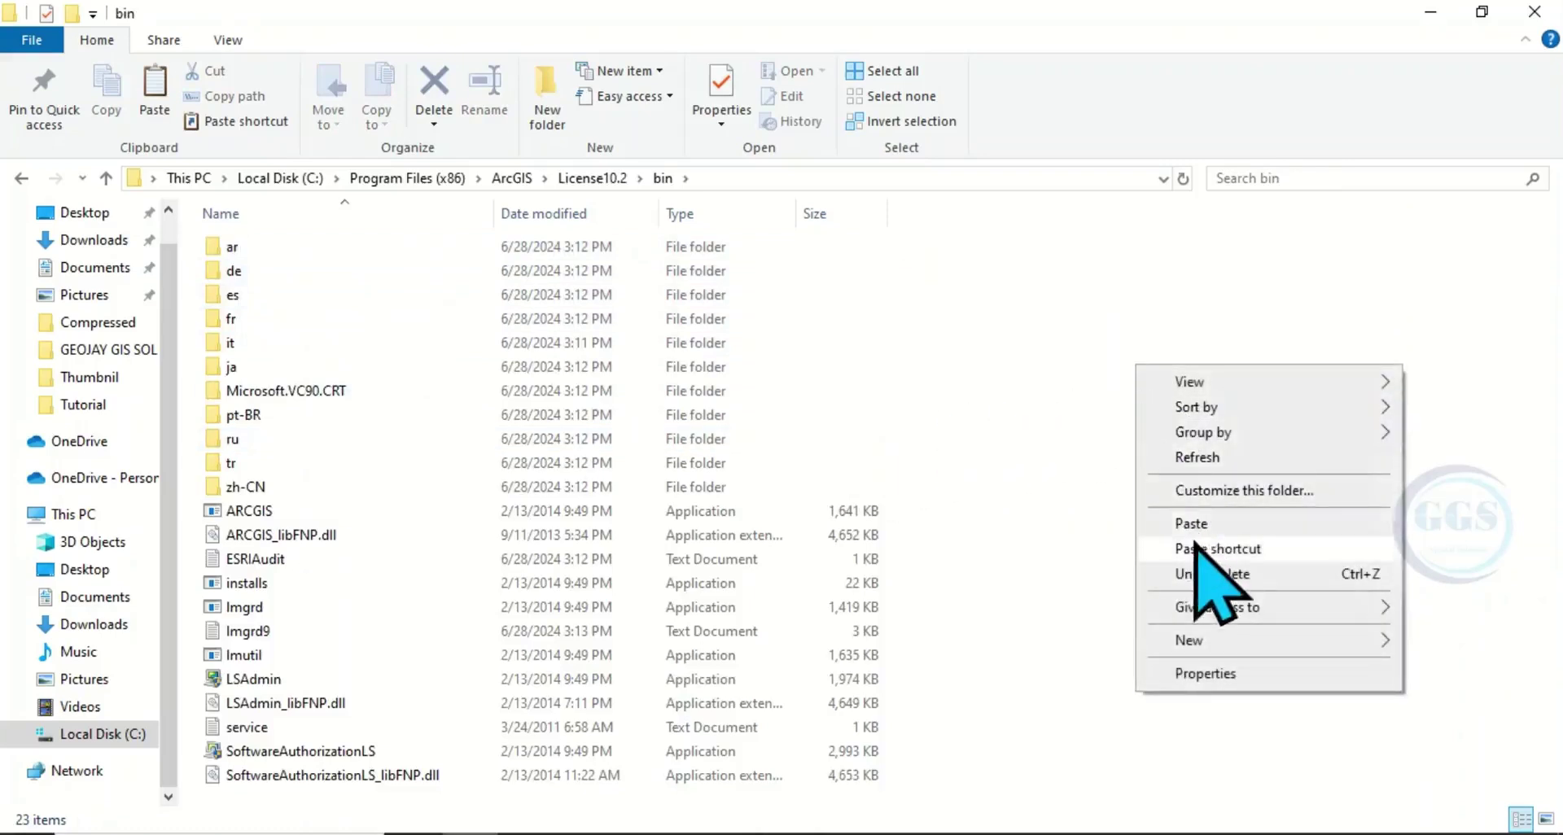
click(1191, 525)
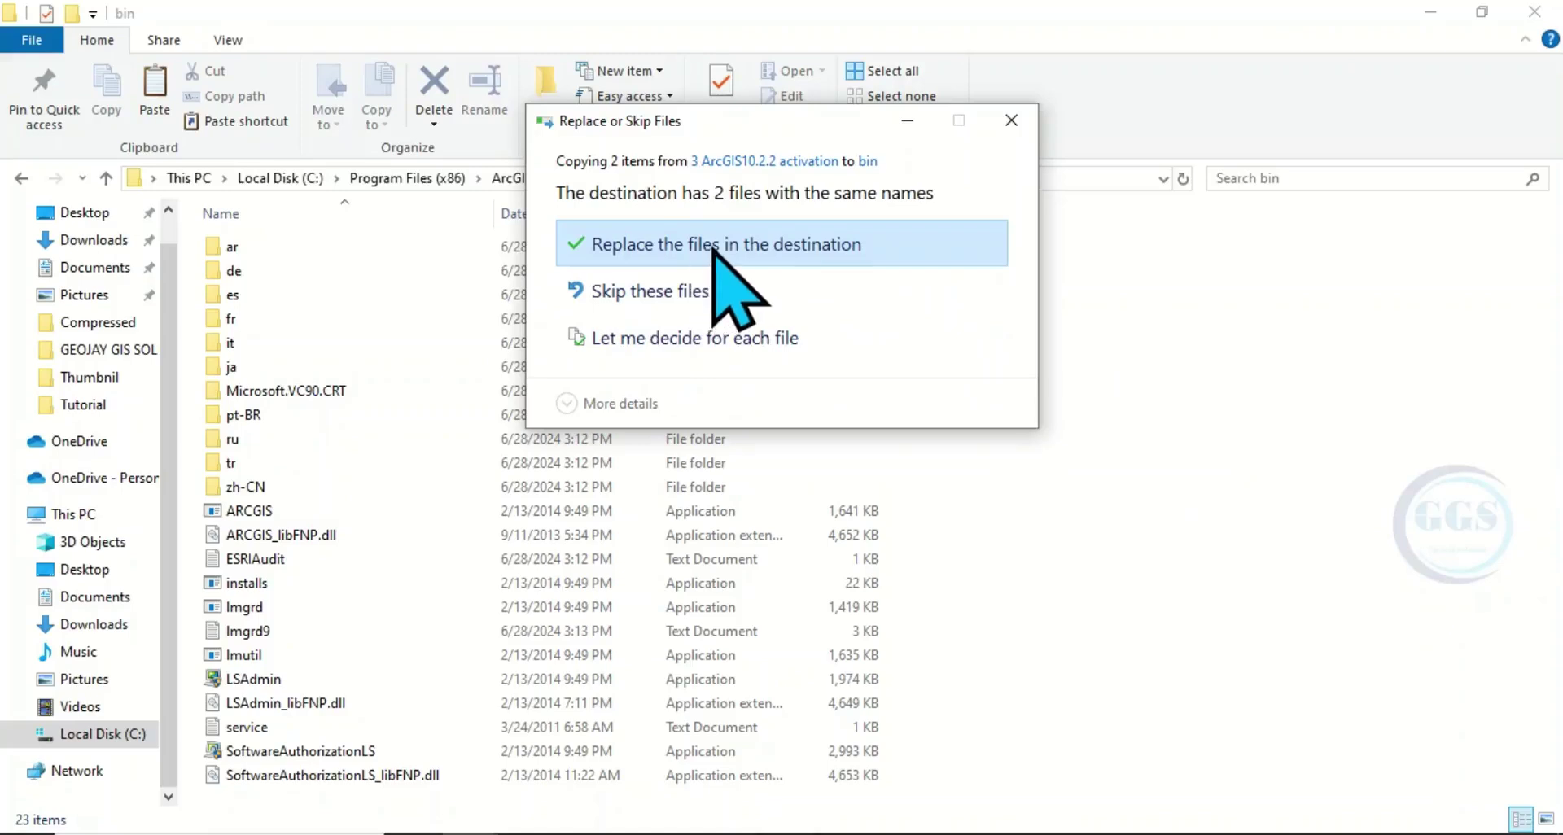
click(714, 248)
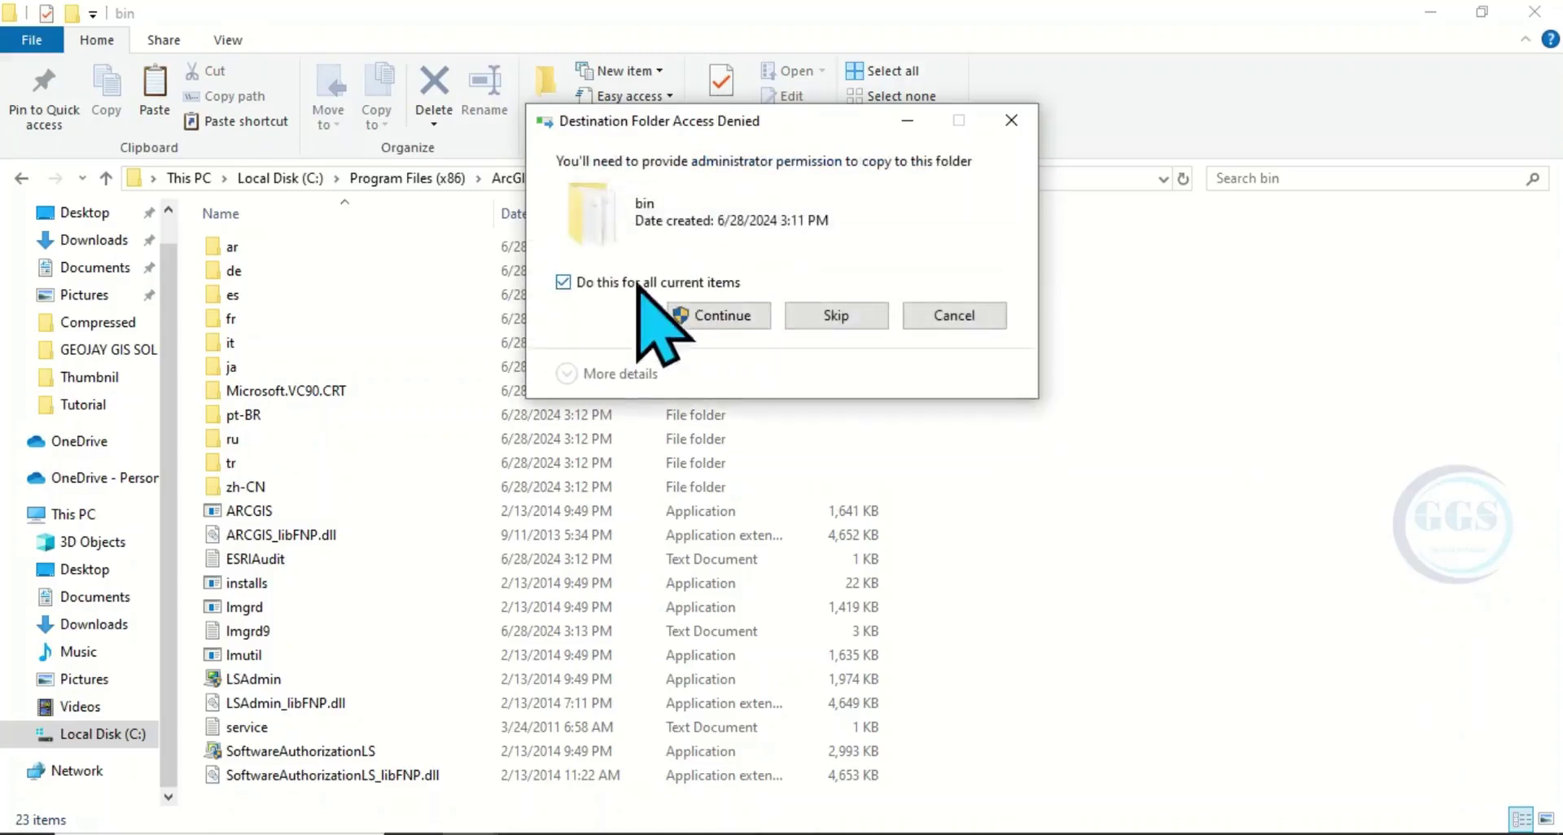
click(714, 316)
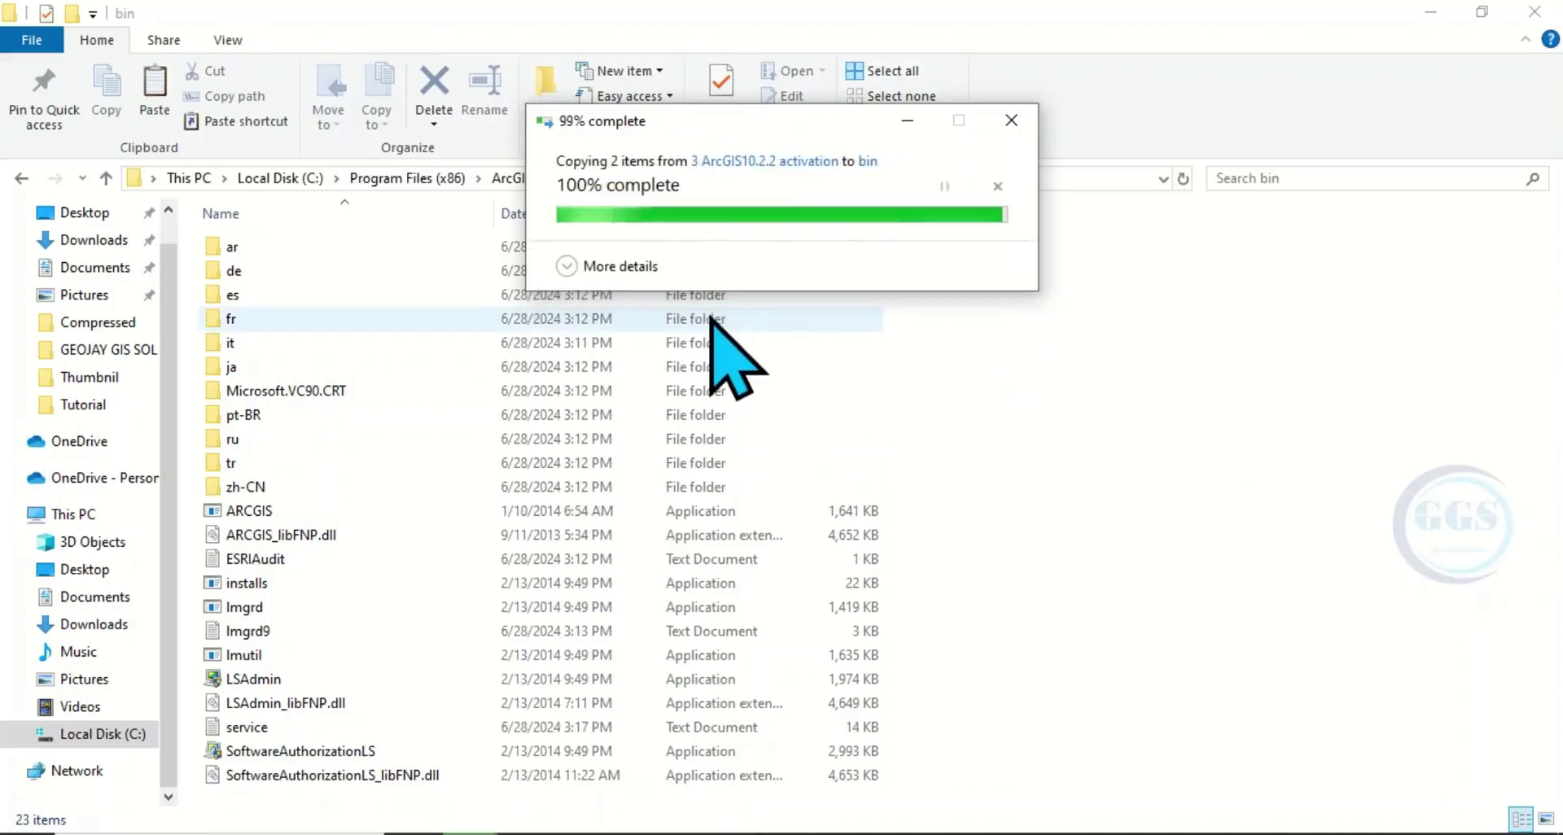
Start the license service in ArcGIS License Server Administrator, re-read the licenses and accept the settings
click(1001, 379)
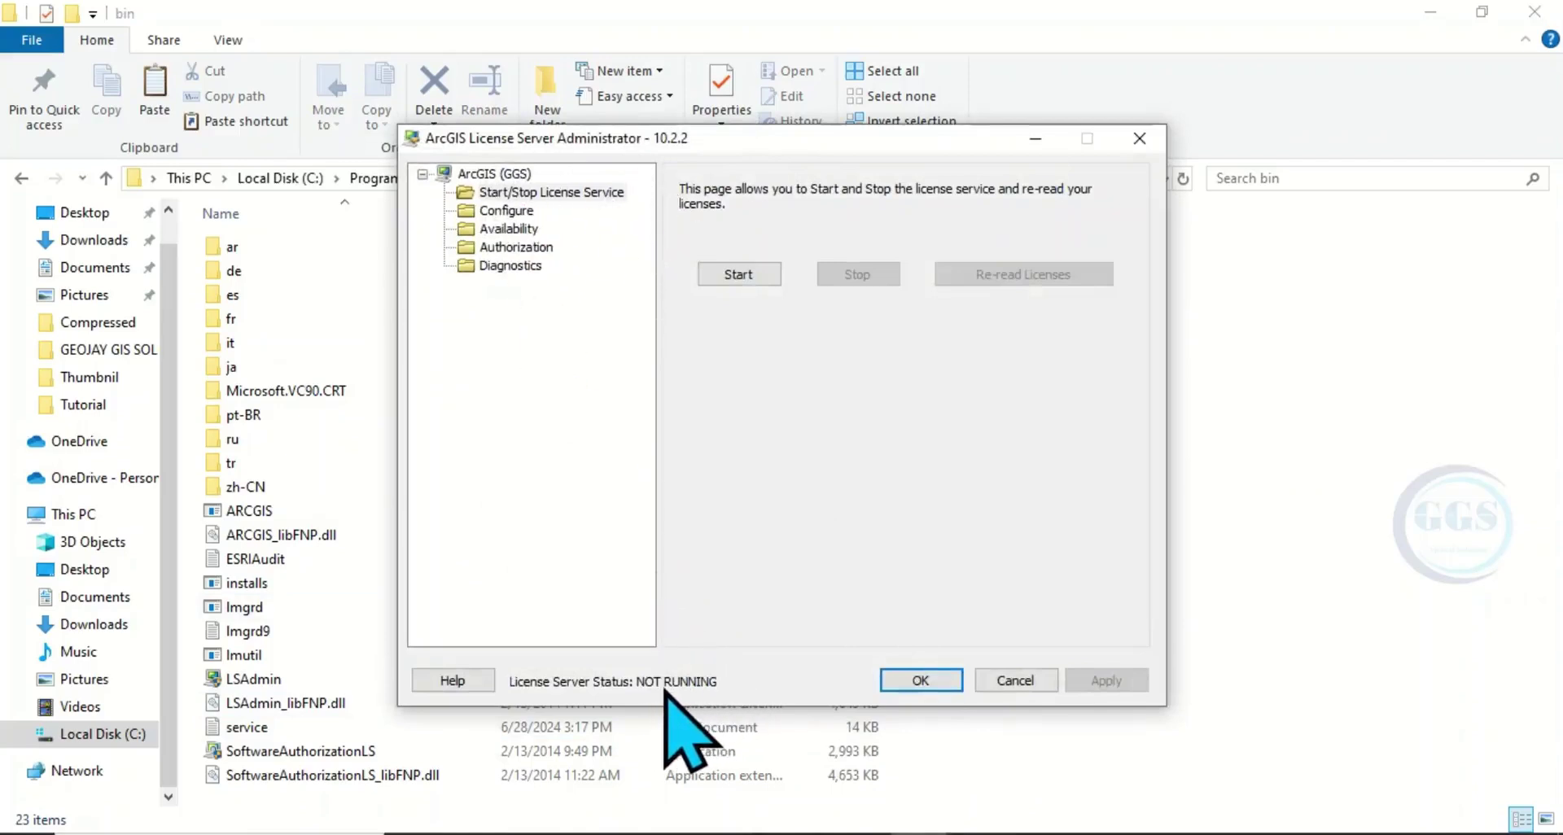
click(726, 275)
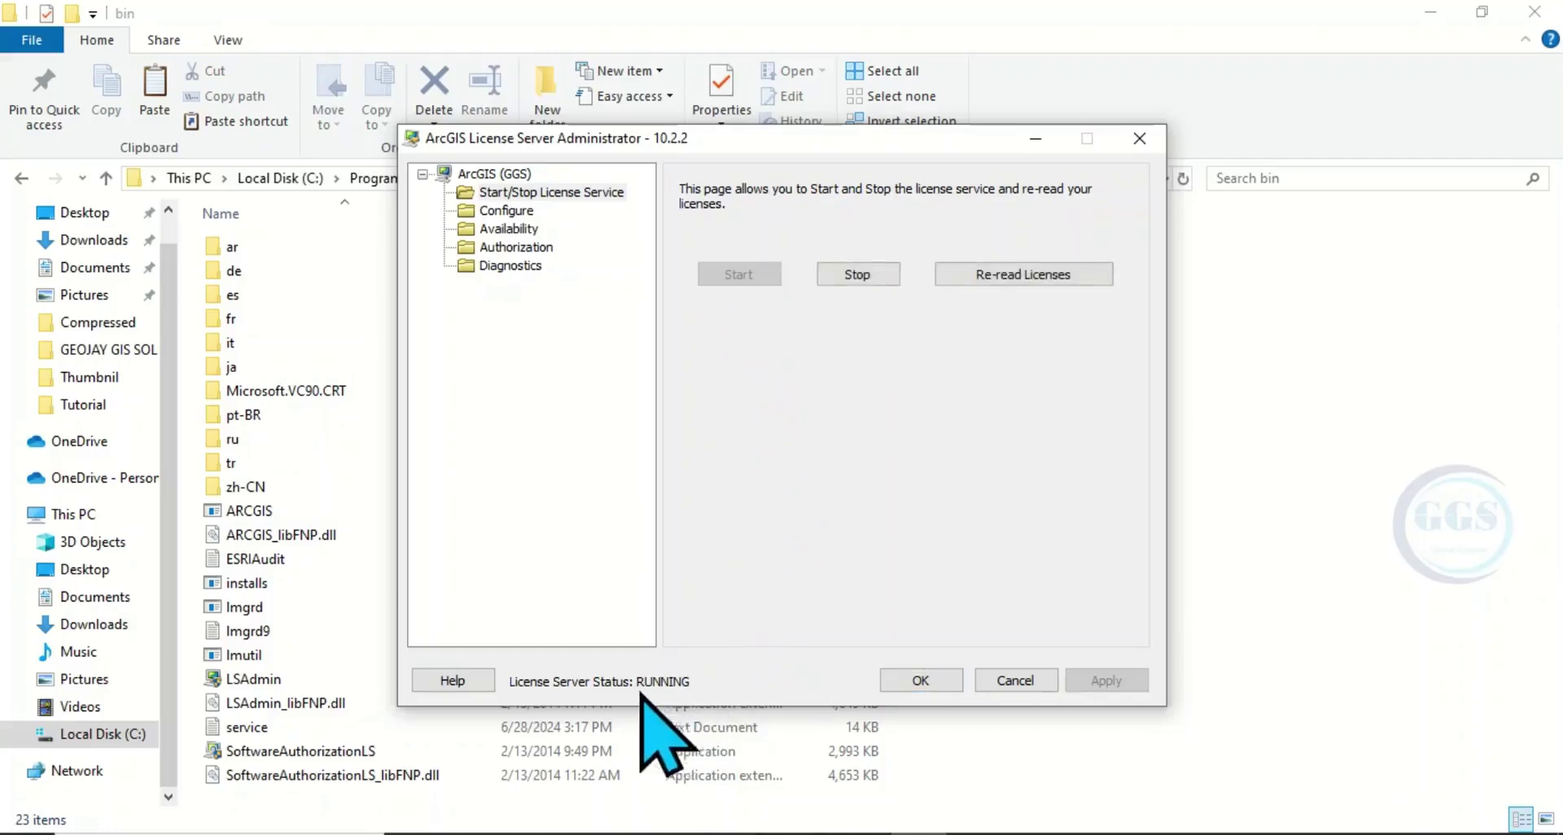
click(987, 277)
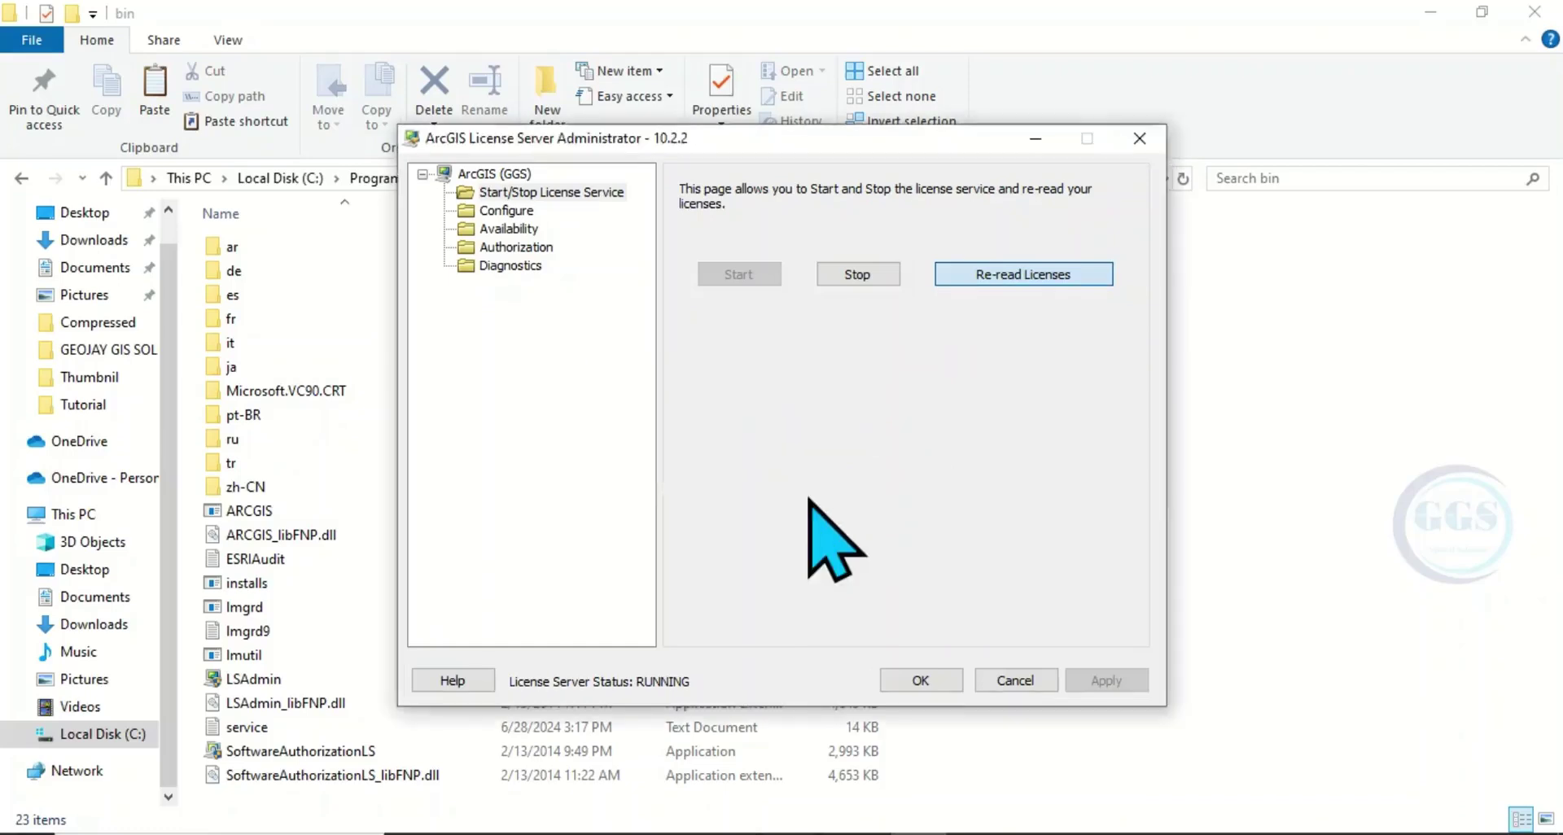
click(920, 681)
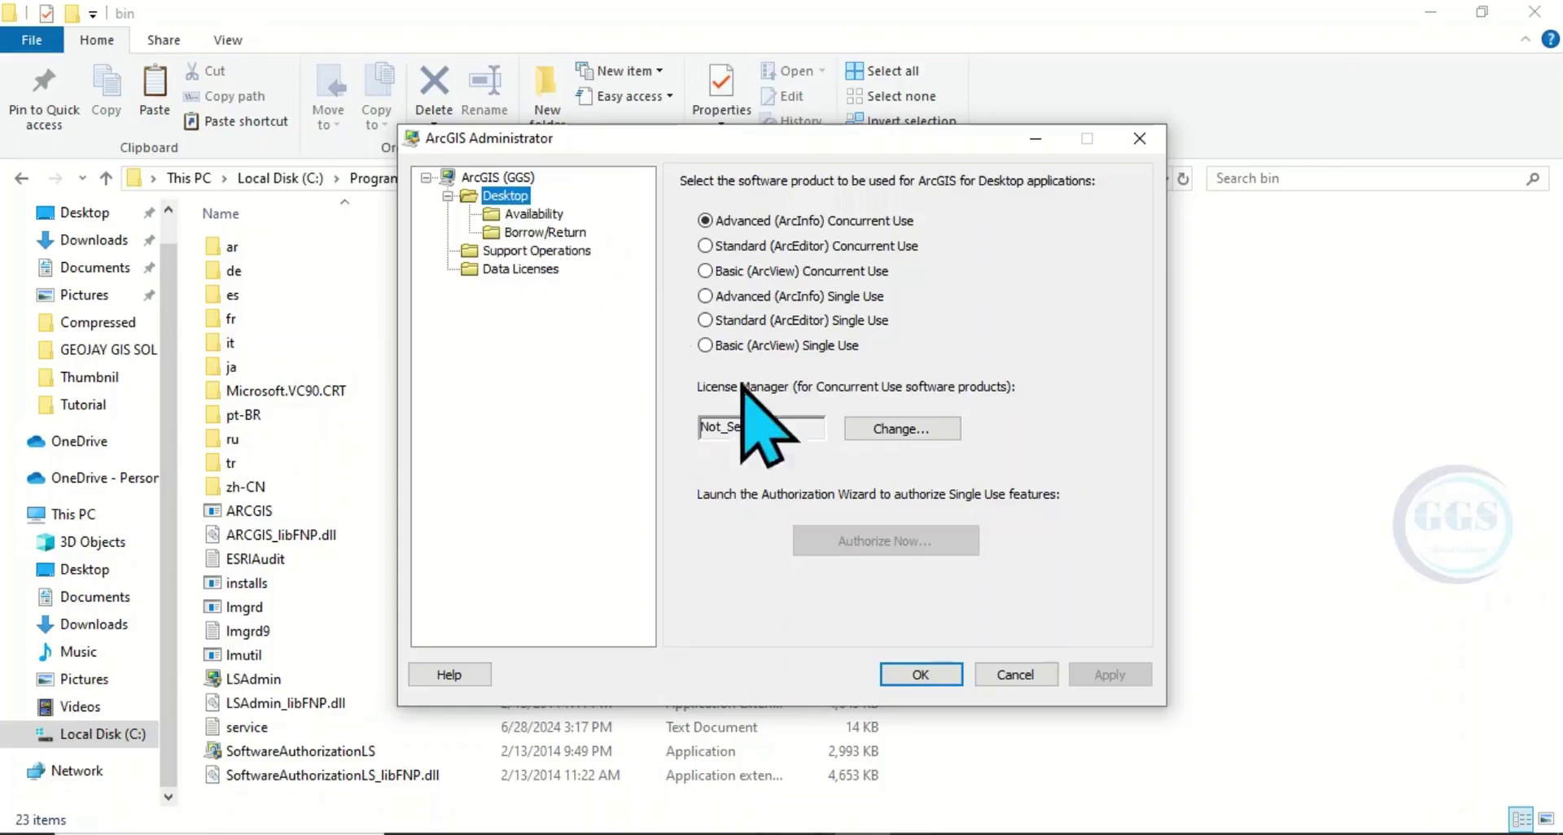
Open the License Manager setting in ArcGIS Administrator for changing, and copy the device name from This PC's properties
click(879, 431)
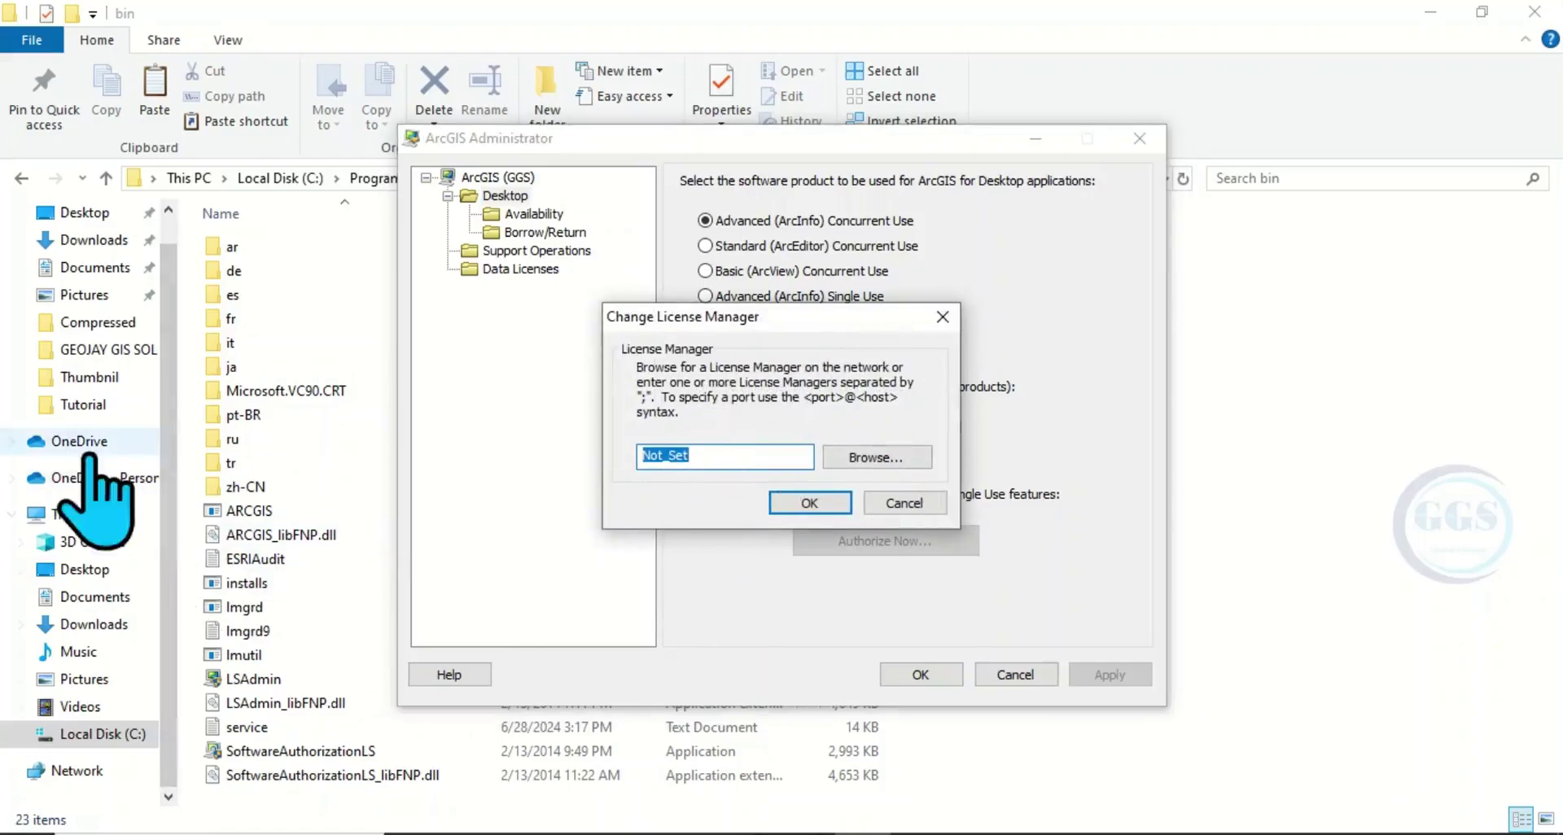
right_click(88, 514)
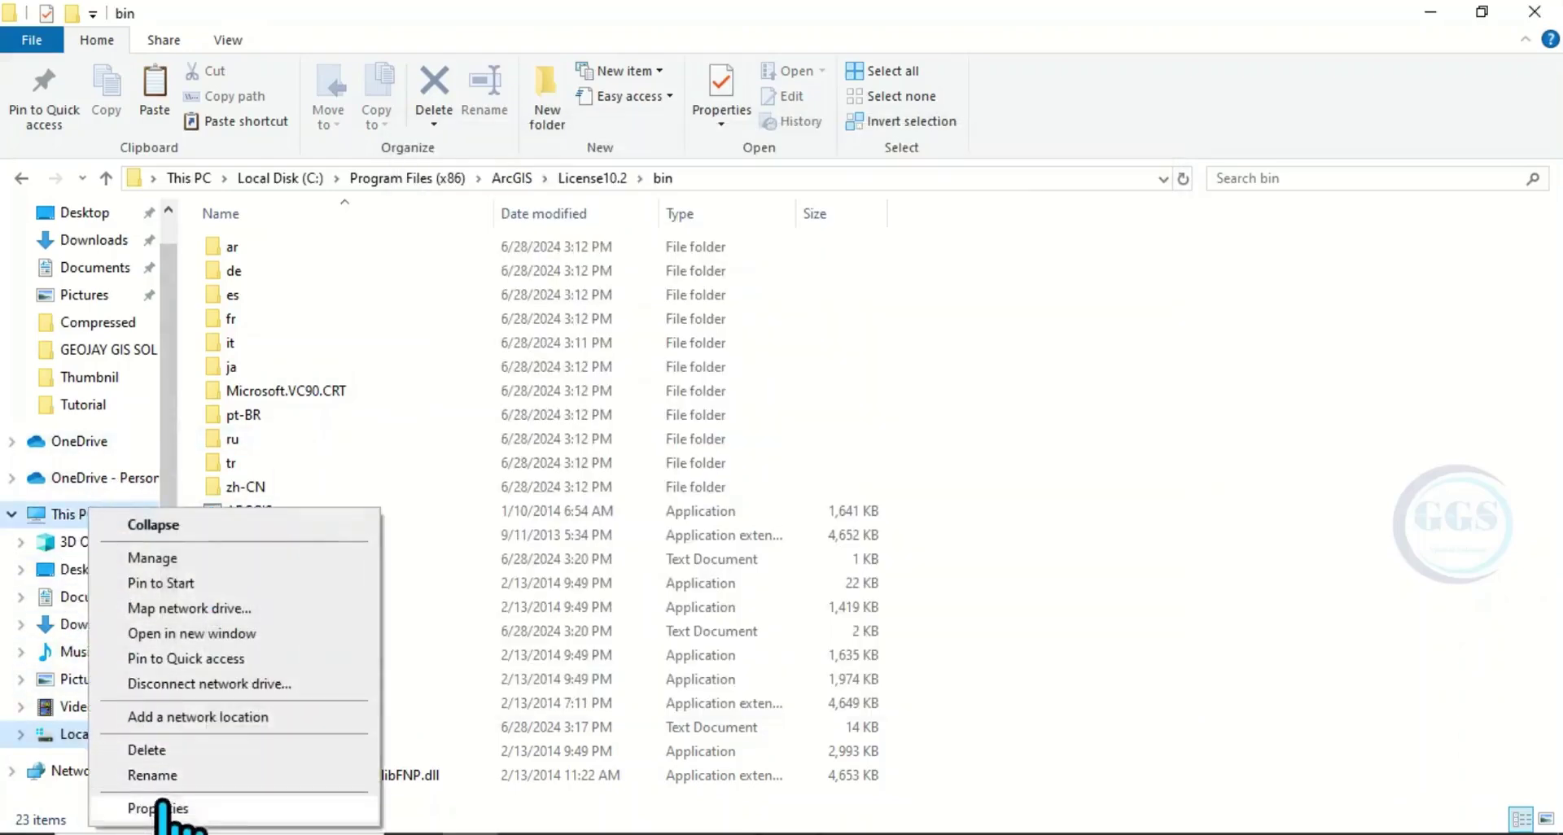
click(161, 808)
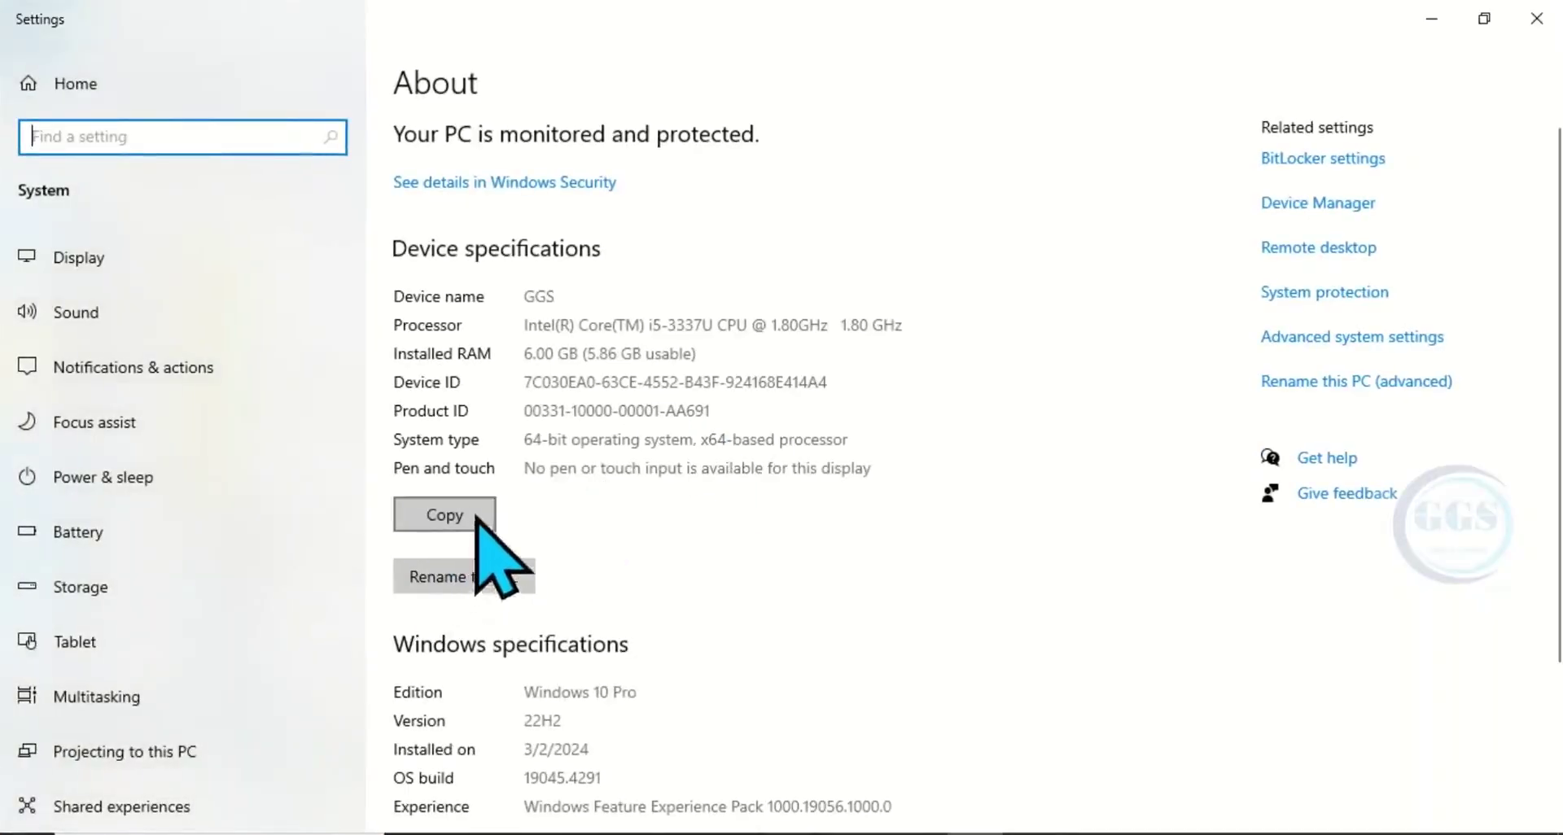
double_click(533, 295)
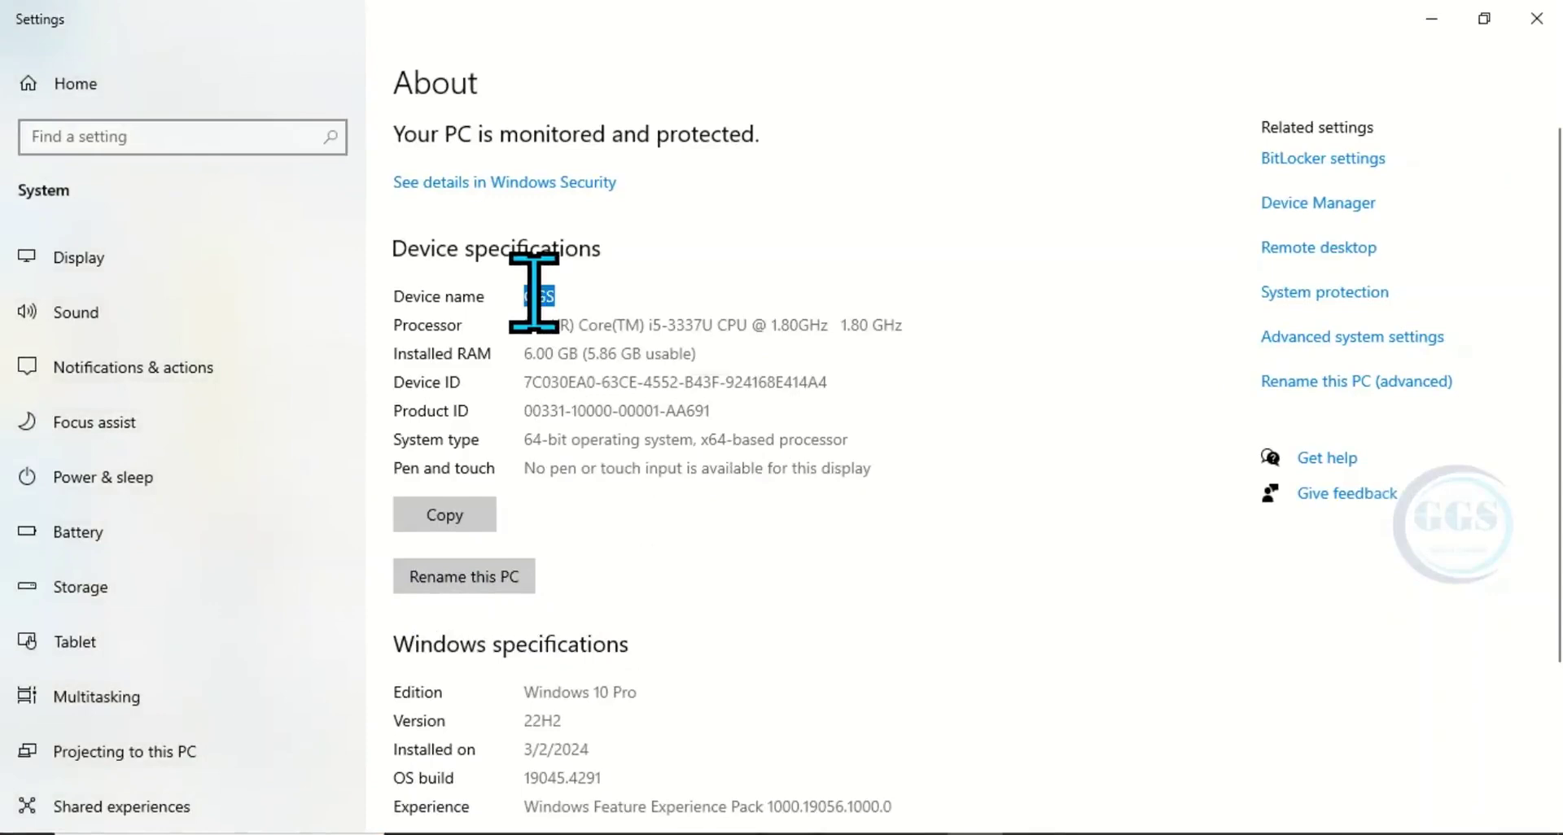
right_click(534, 295)
click(590, 313)
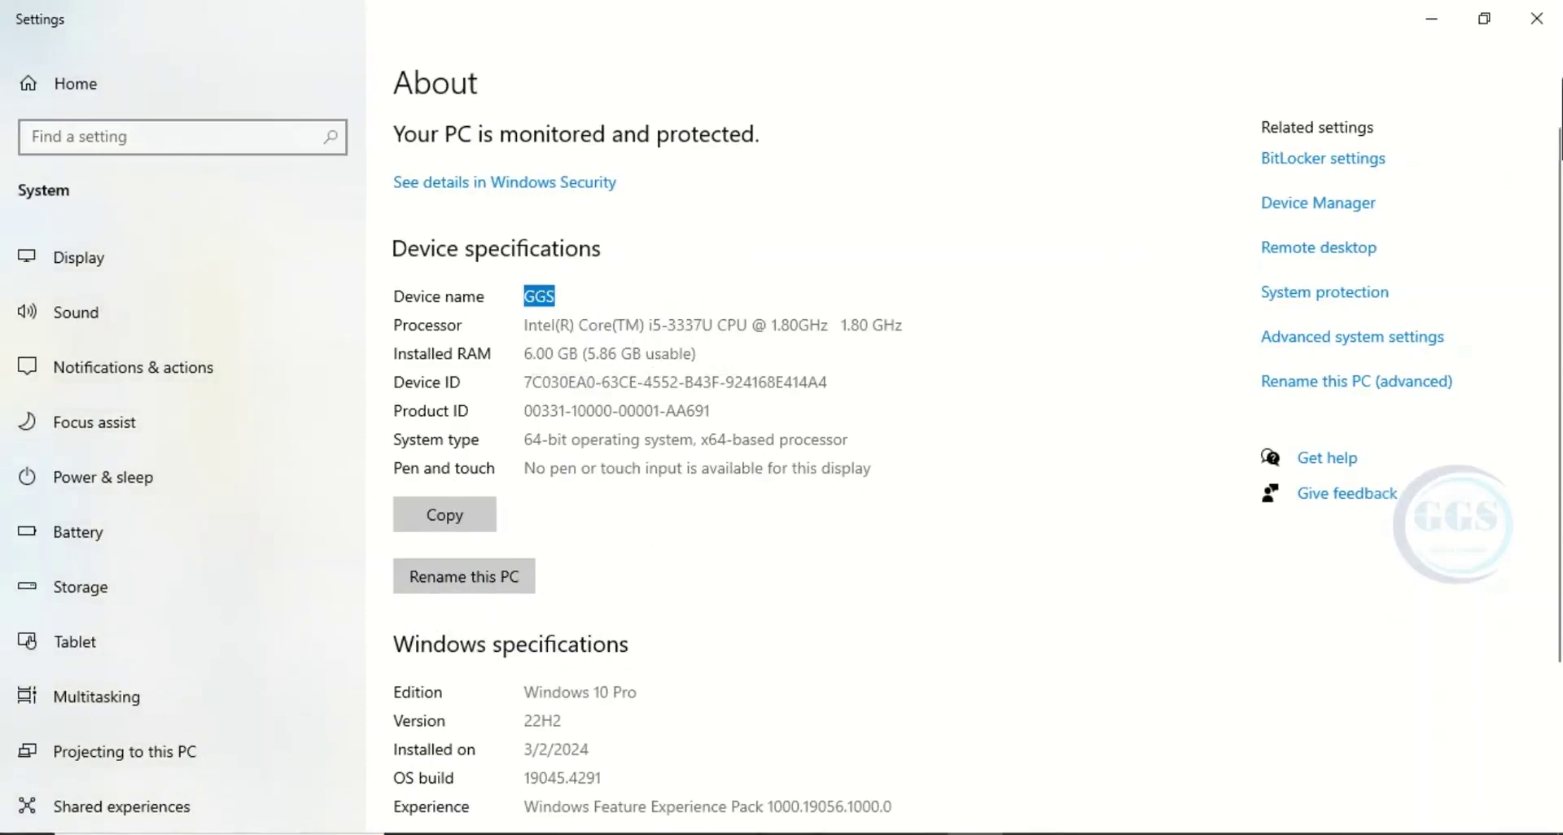
click(1537, 18)
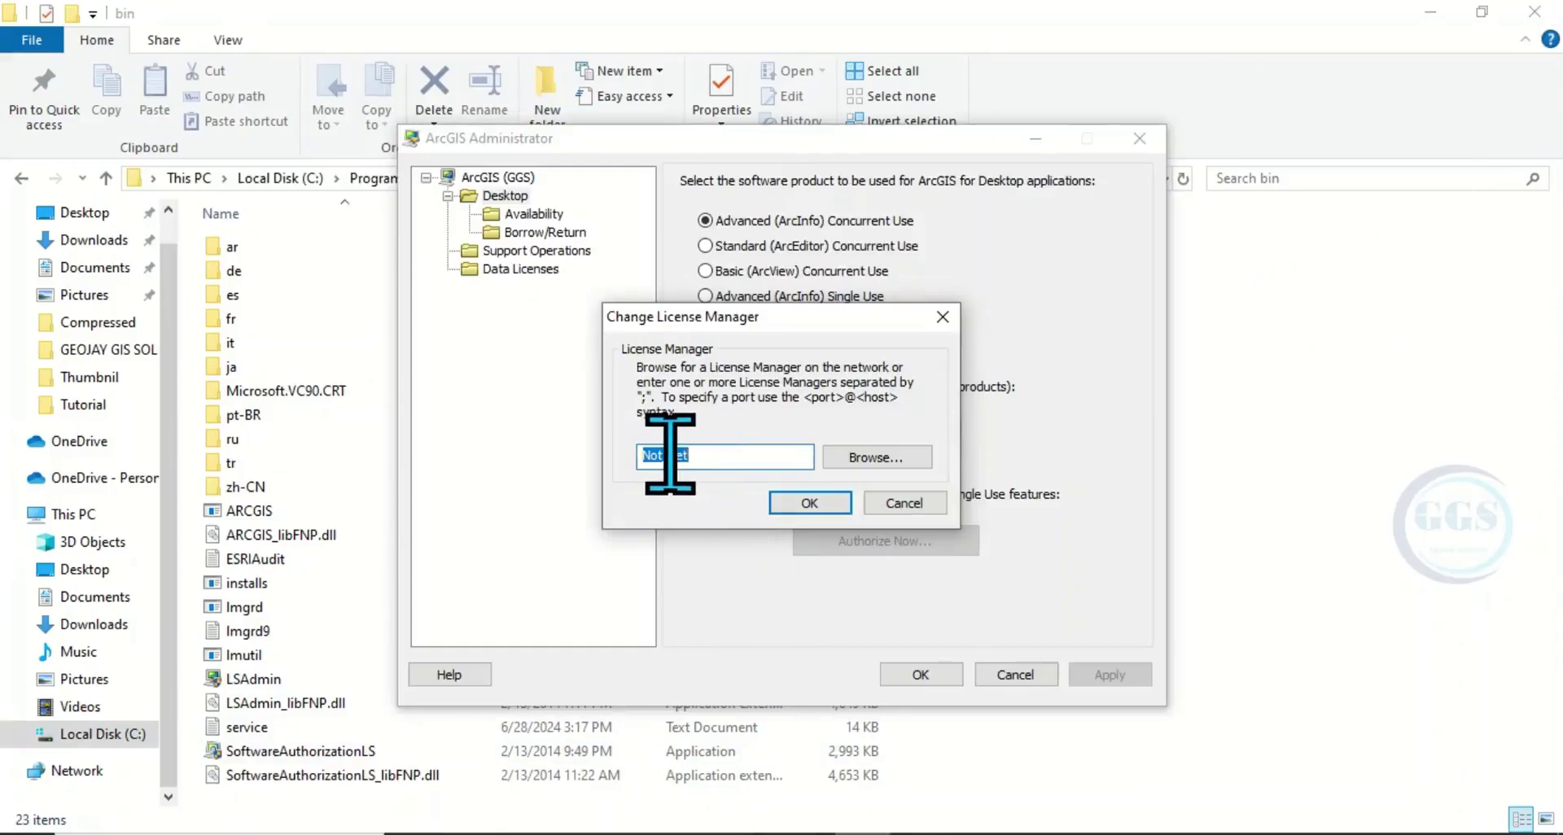
Replace the Not_Set License Manager entry with the device name GGS and accept the ArcGIS Administrator settings
right_click(669, 455)
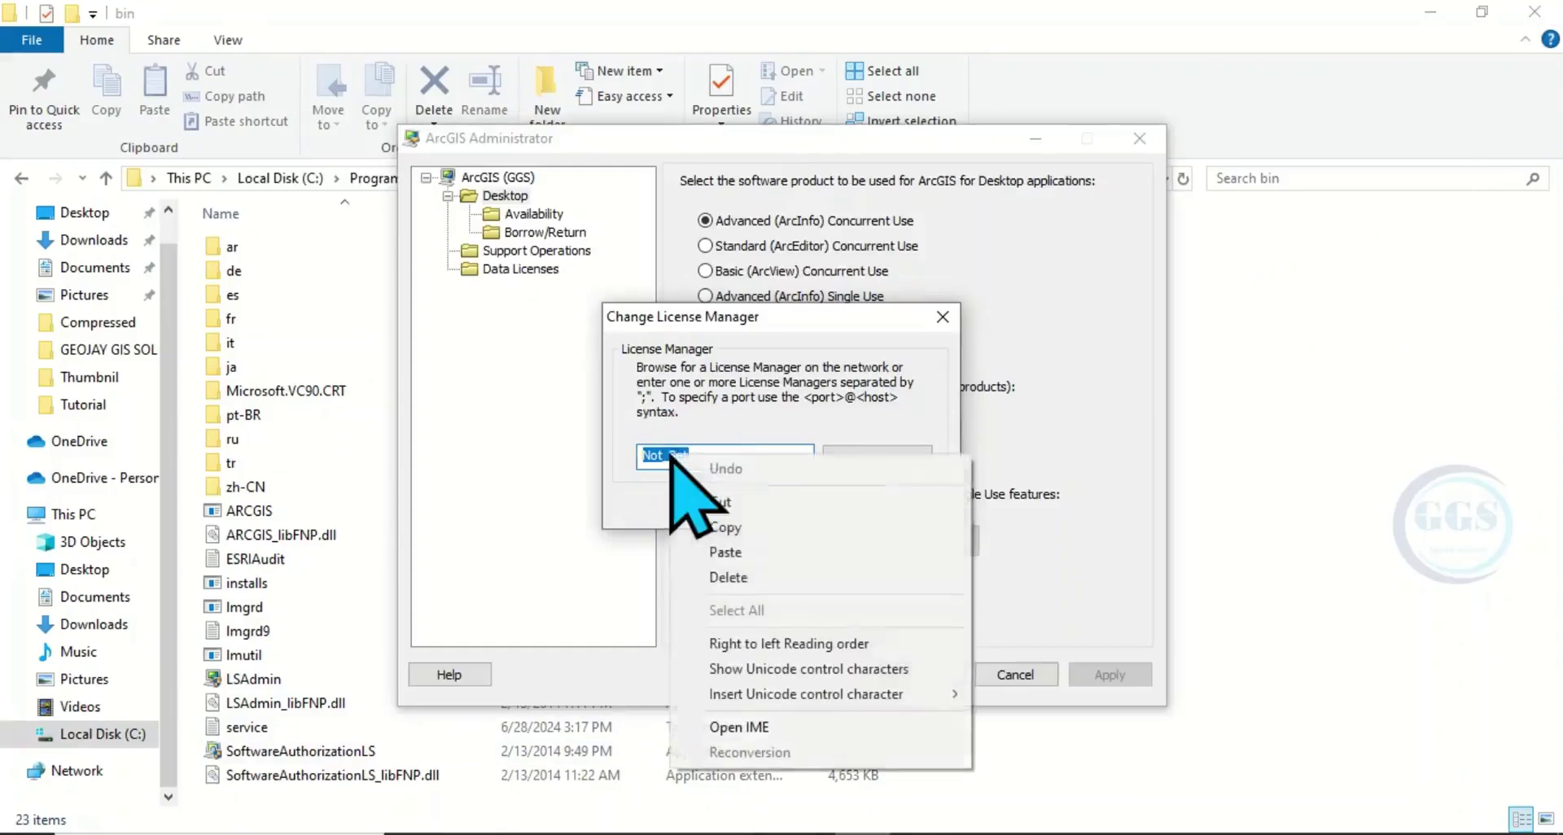
click(724, 552)
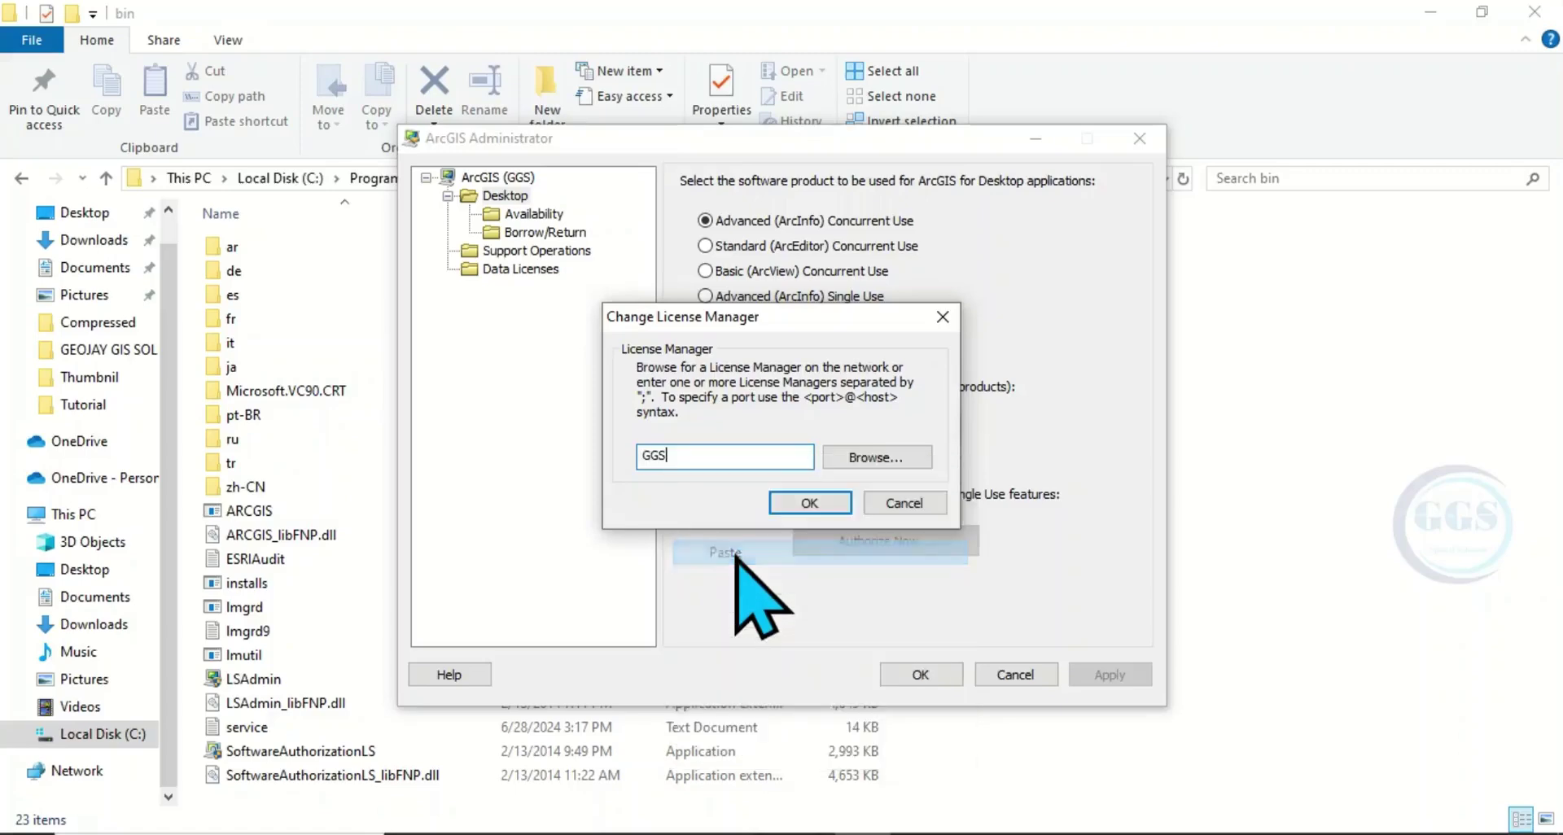
click(810, 502)
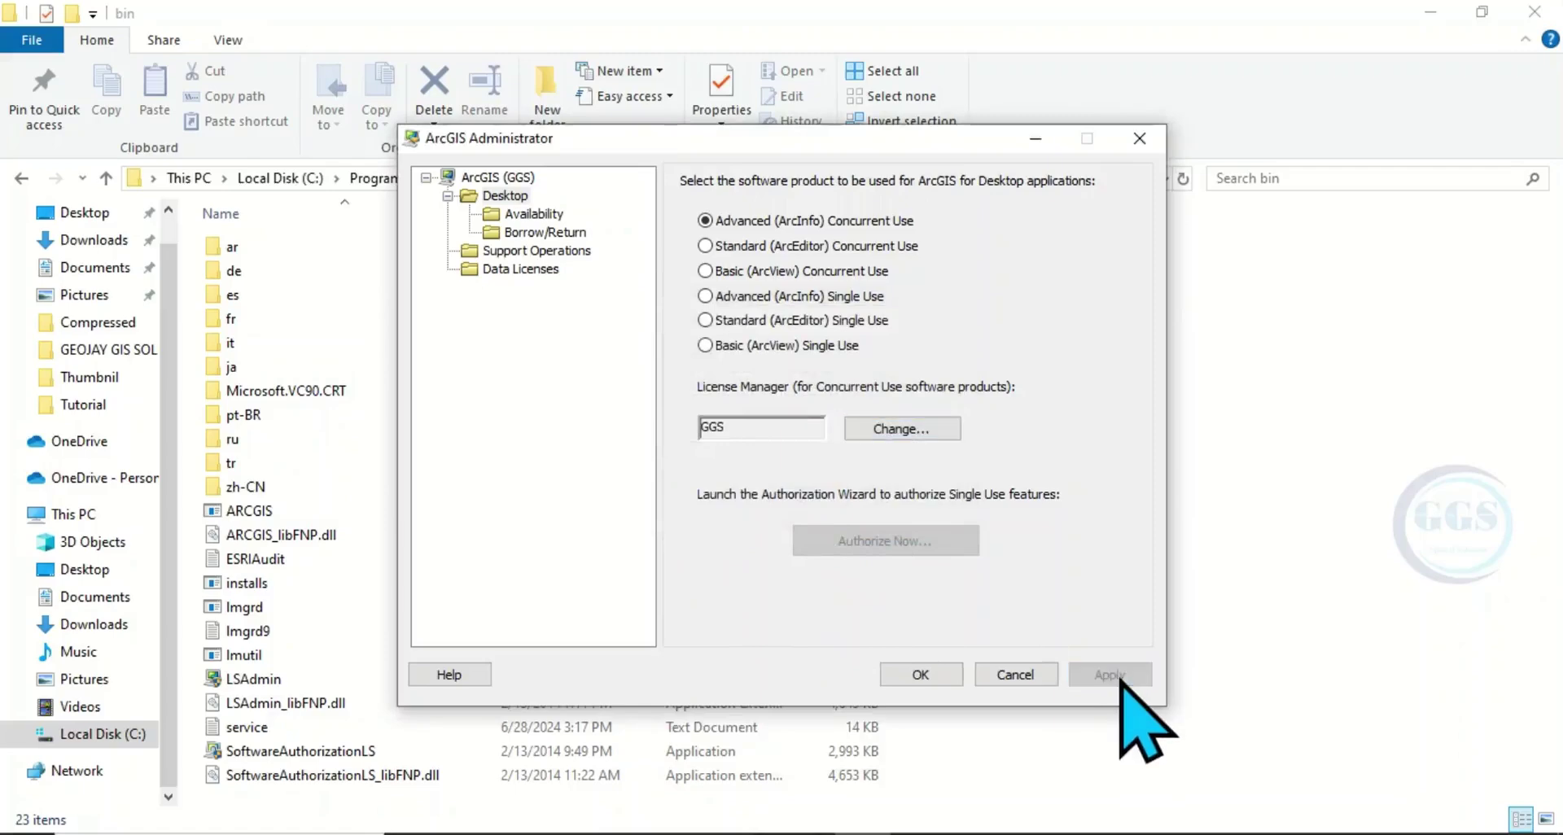
click(920, 674)
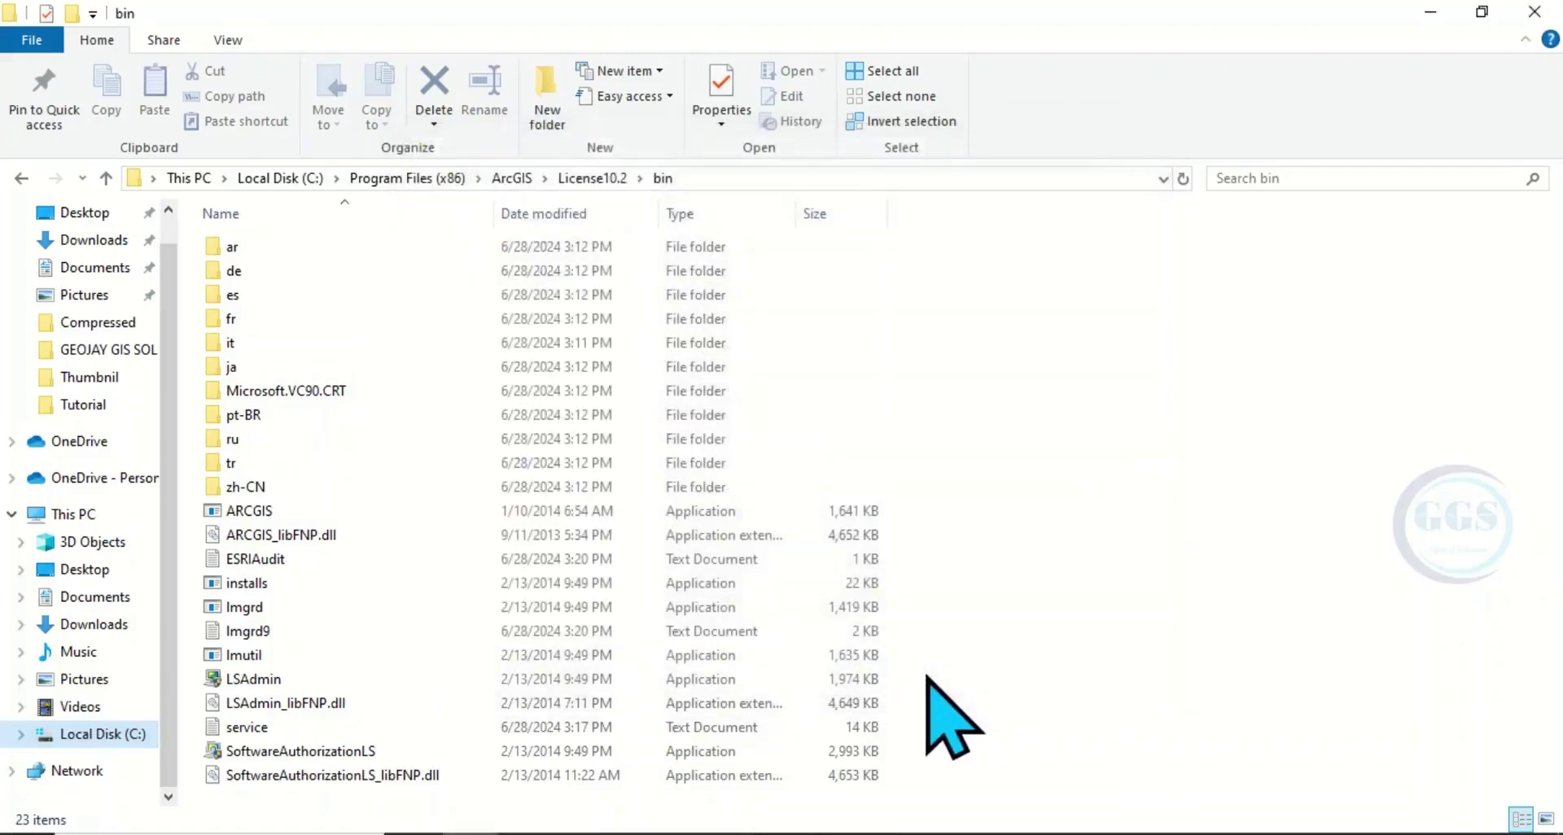
Close the bin folder and ArcGIS KeyGen windows, and launch ArcMap 10.2.2 from the ArcGIS program group
click(1532, 12)
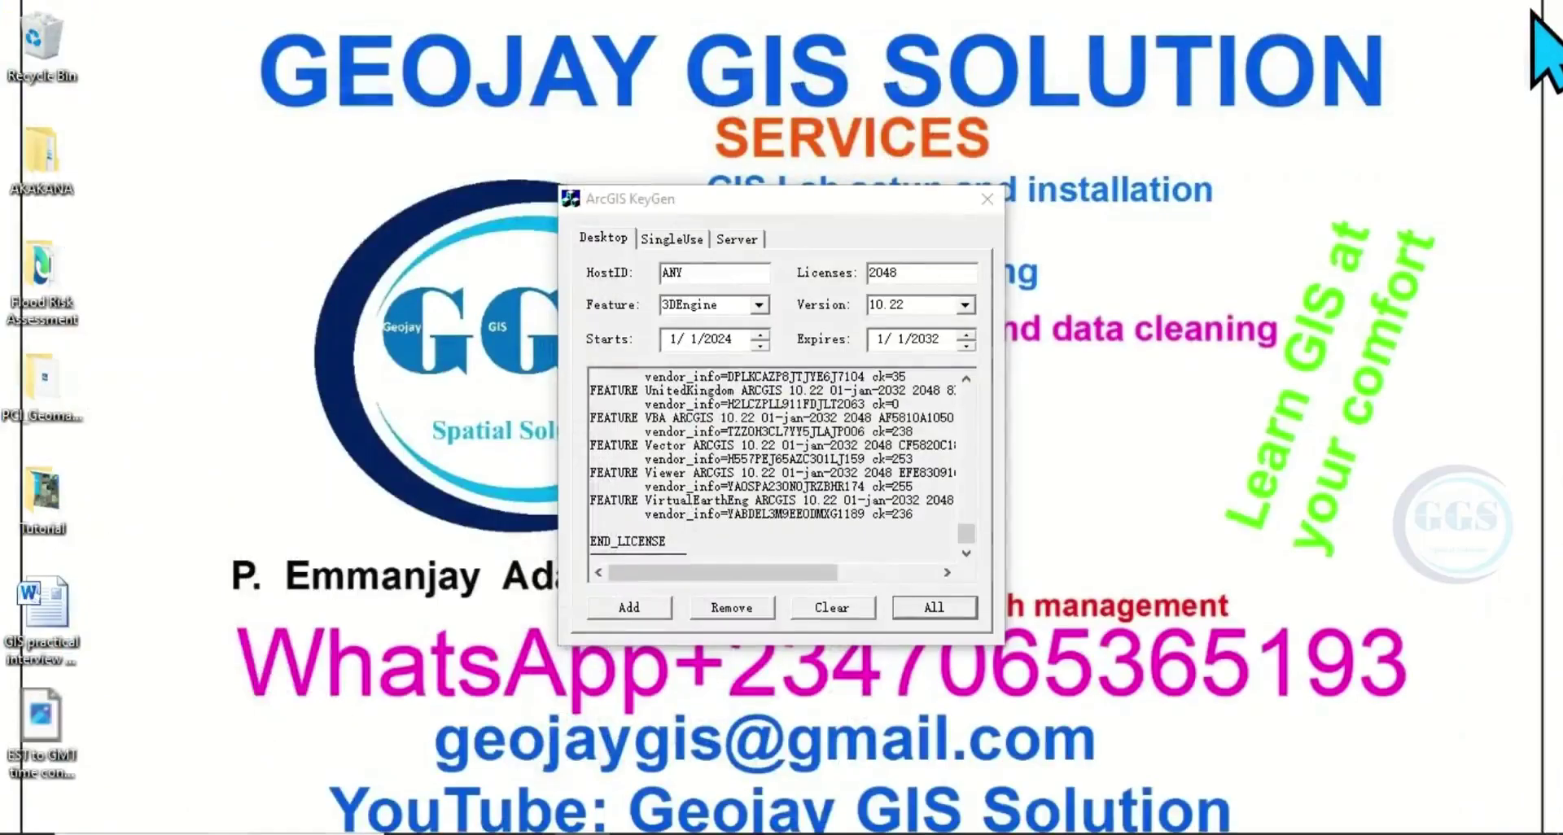
click(986, 203)
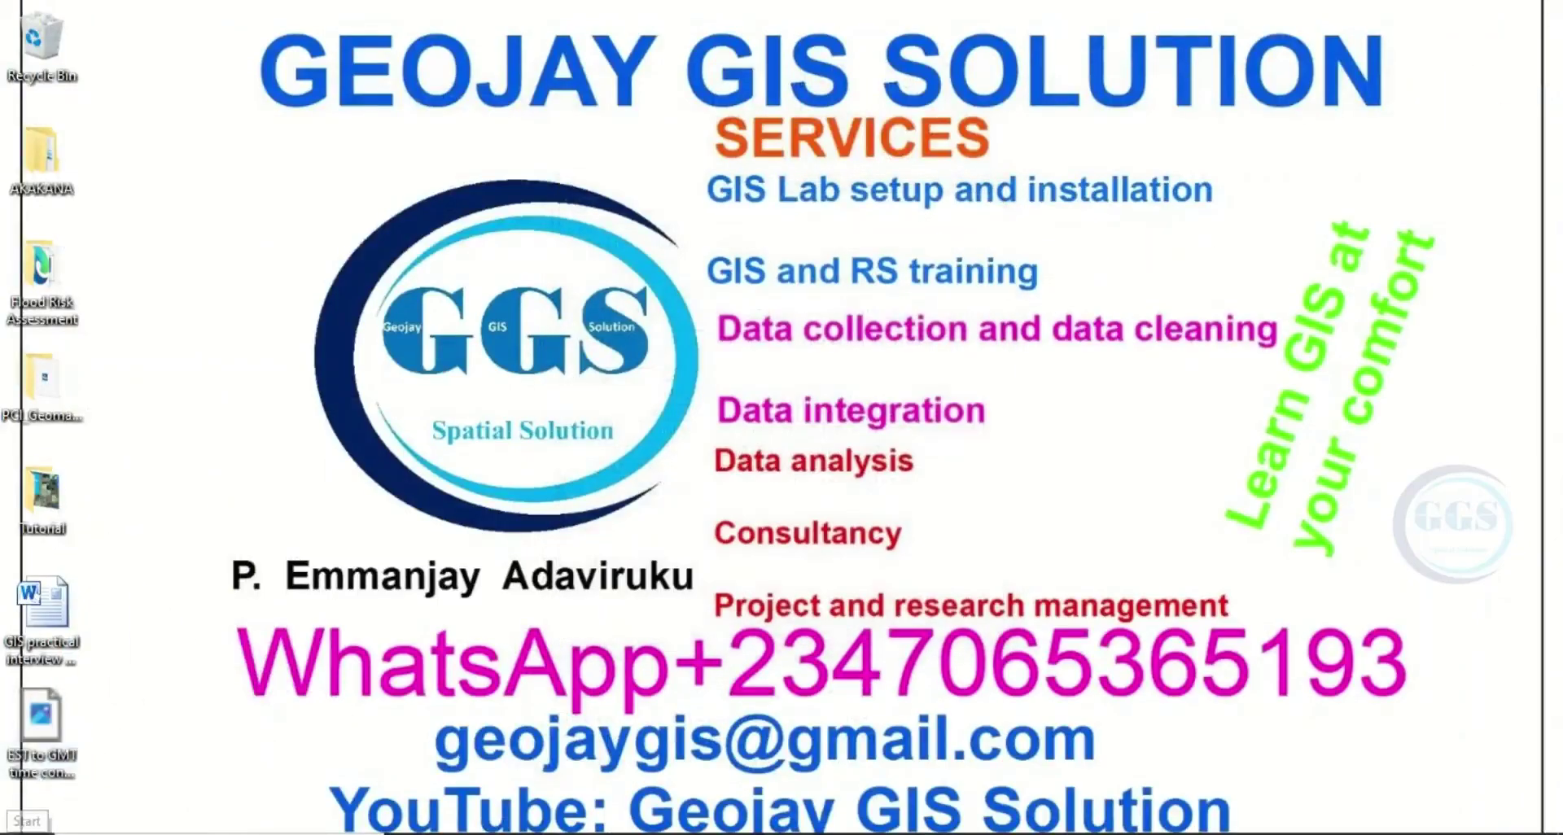
key(super)
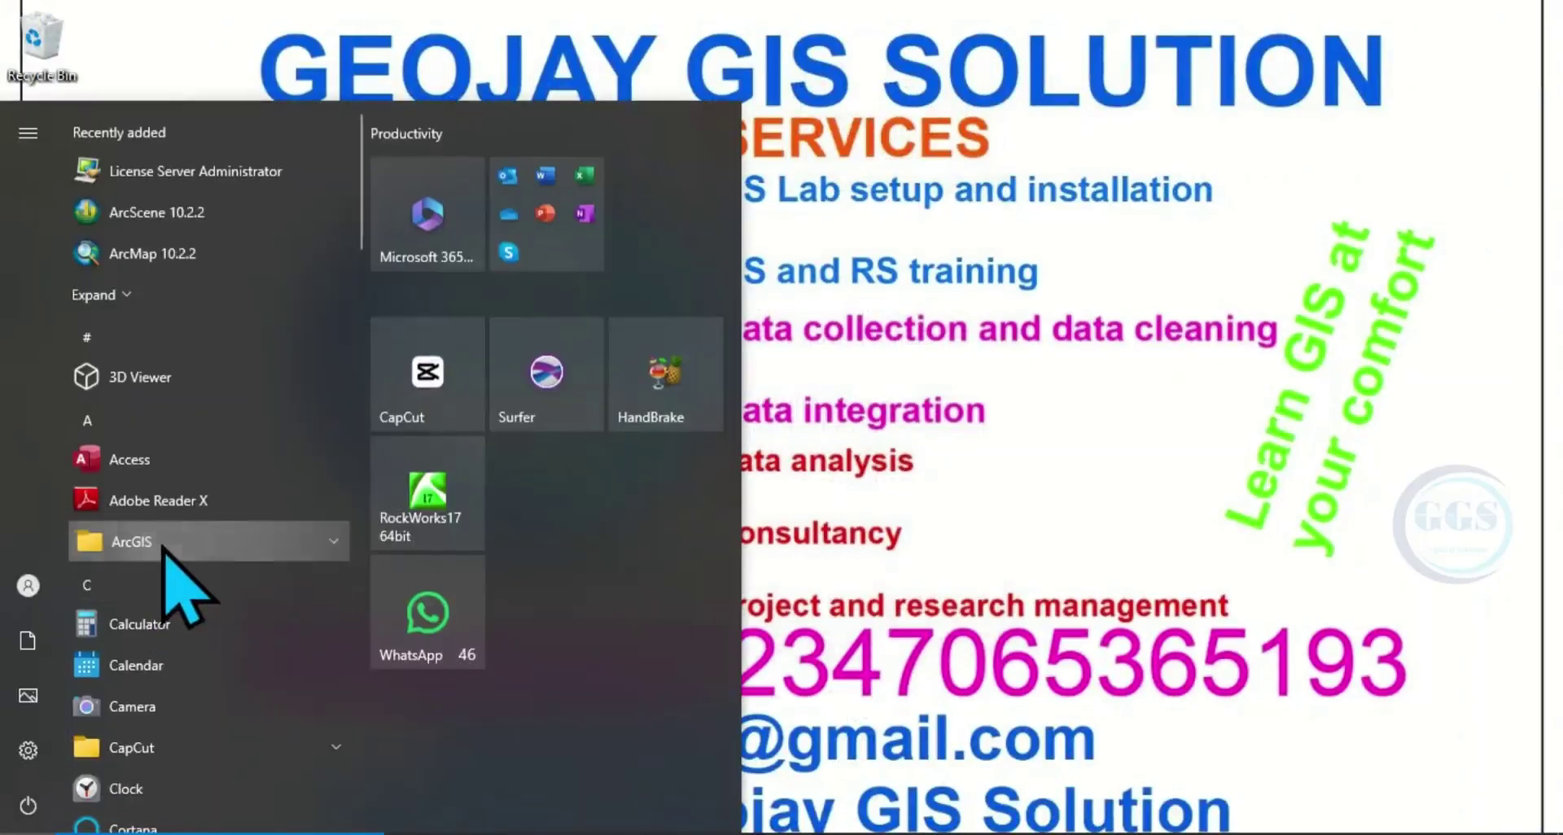
click(162, 544)
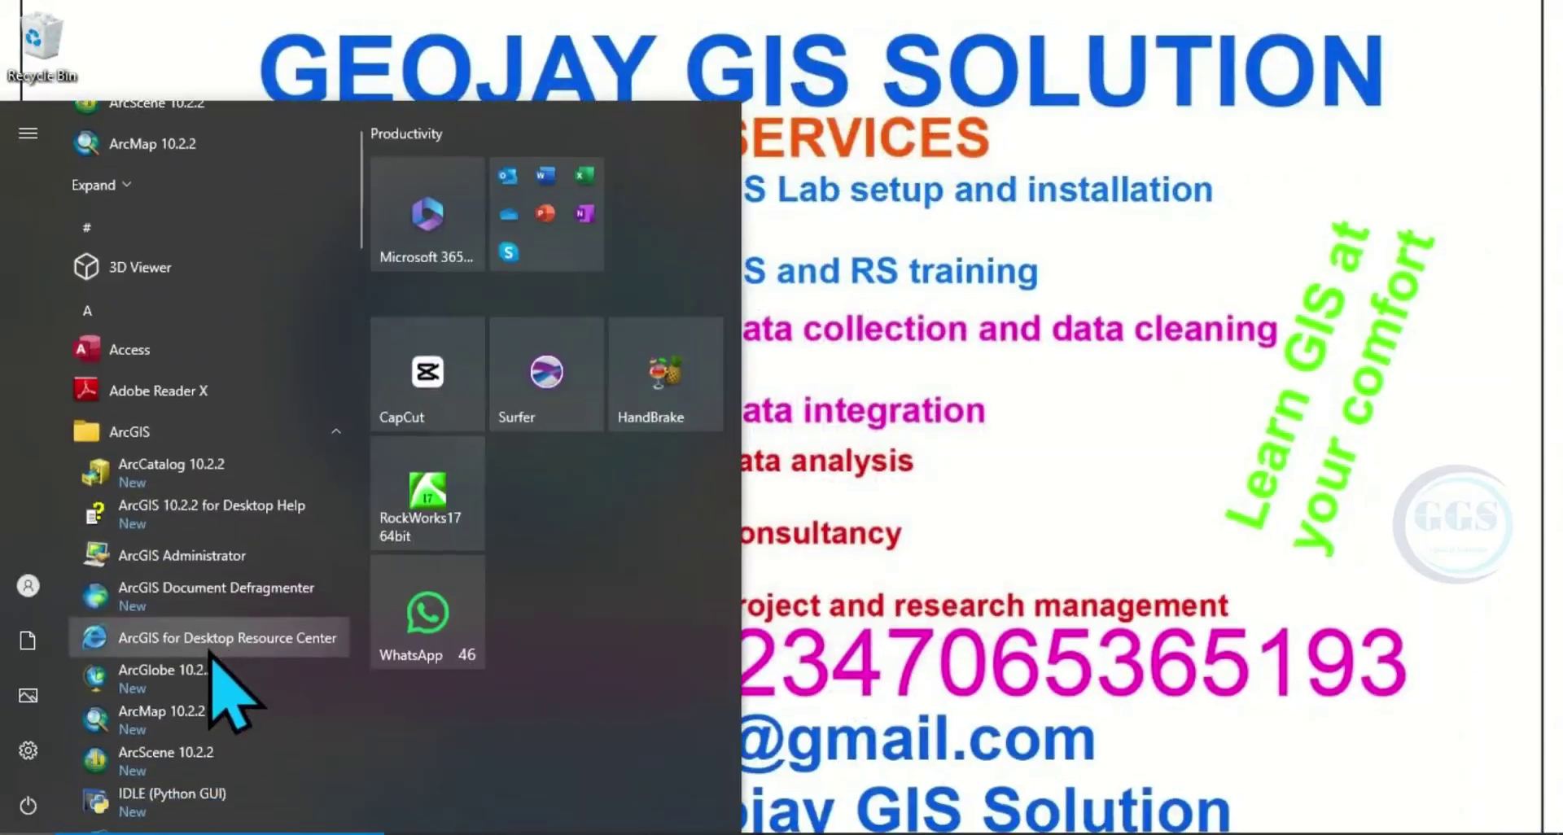
scroll(216, 708, down, 3)
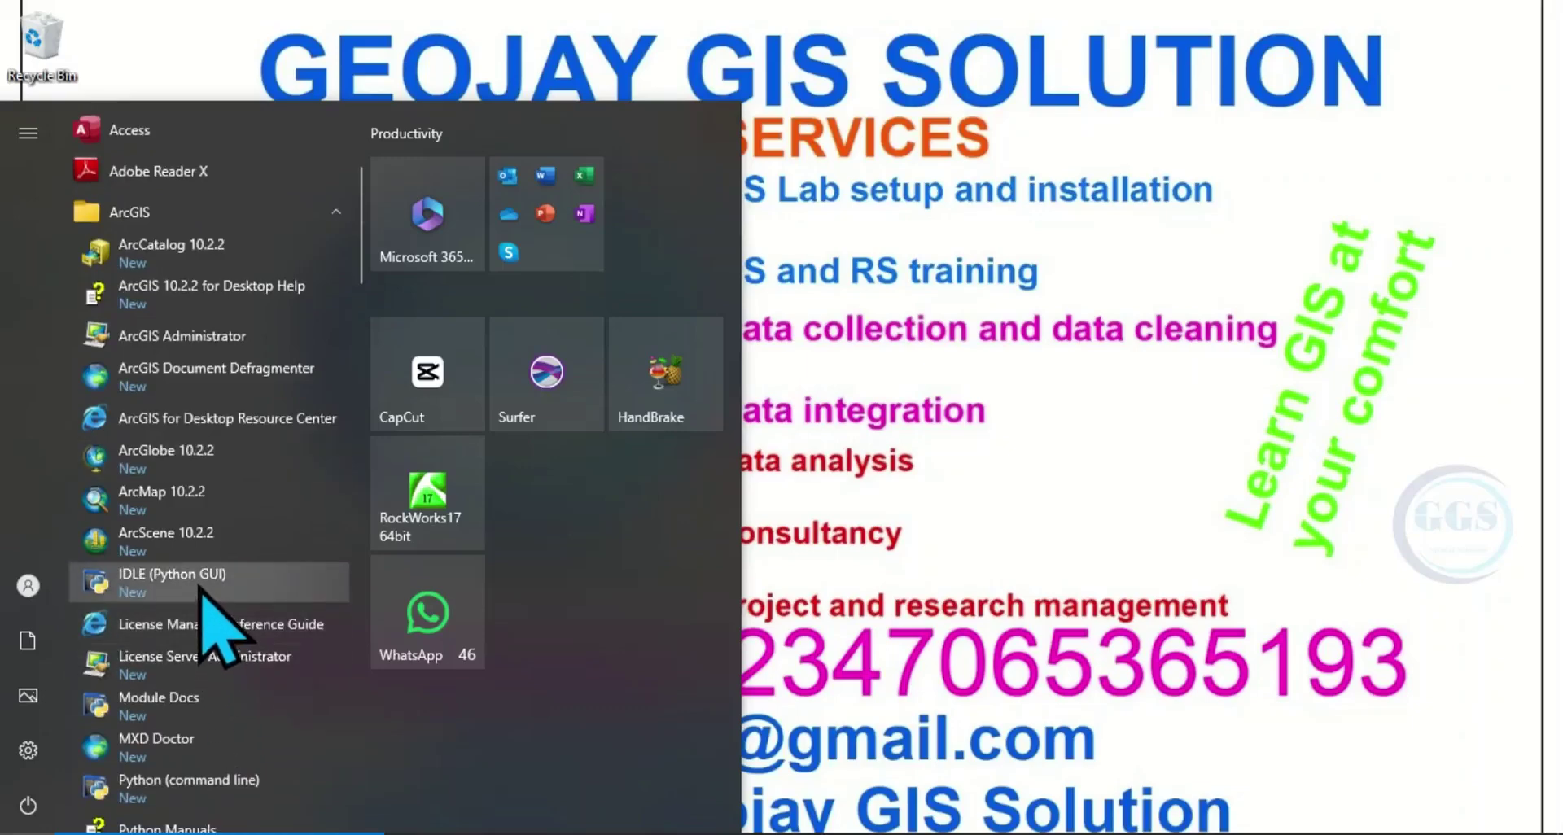
click(175, 503)
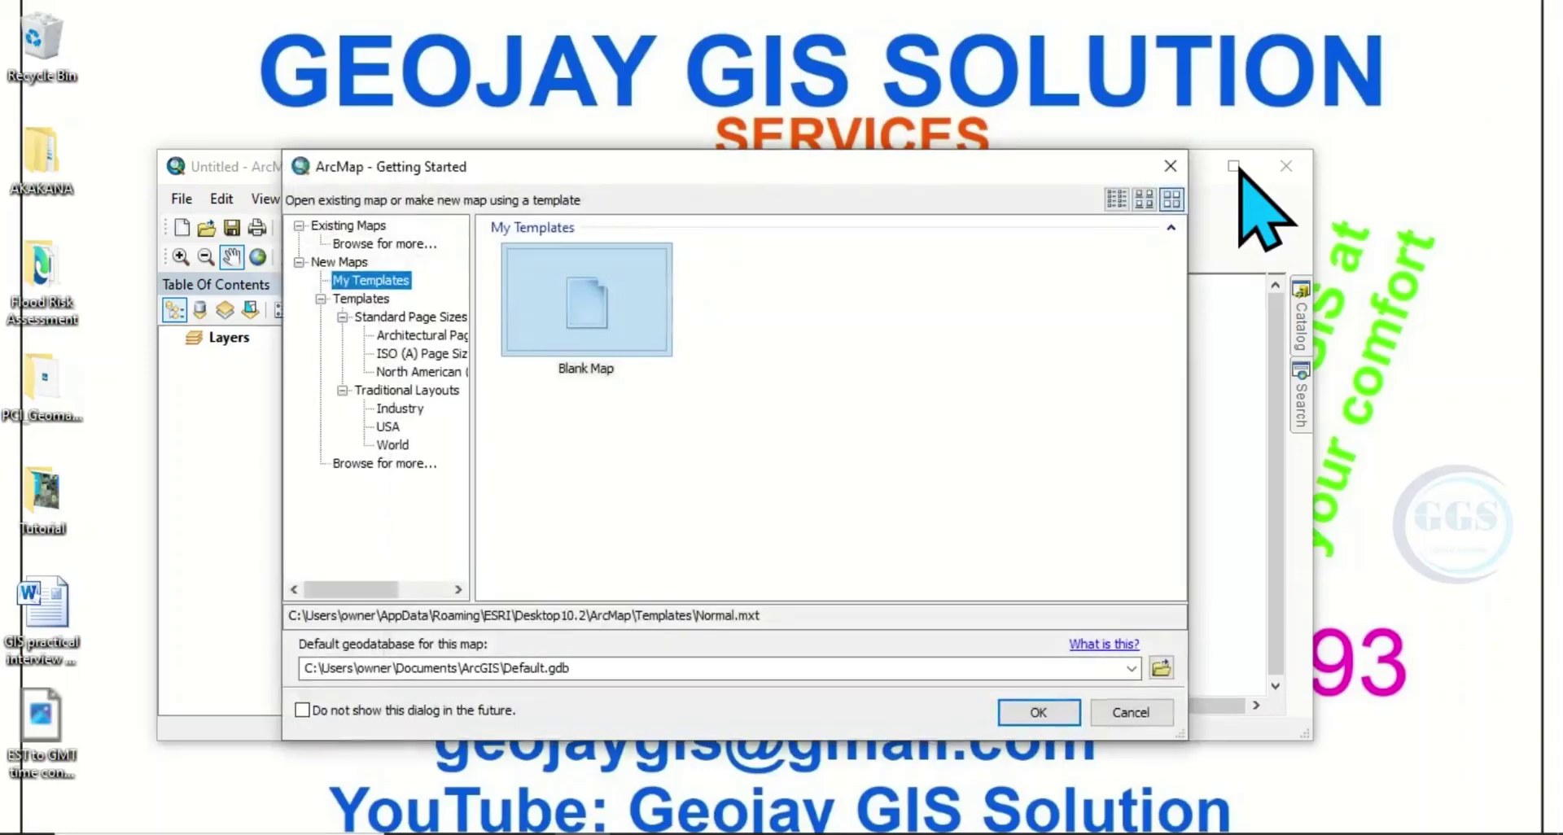
Dismiss the Getting Started dialog and maximize the untitled map window with the Select Elements tool active
click(1170, 166)
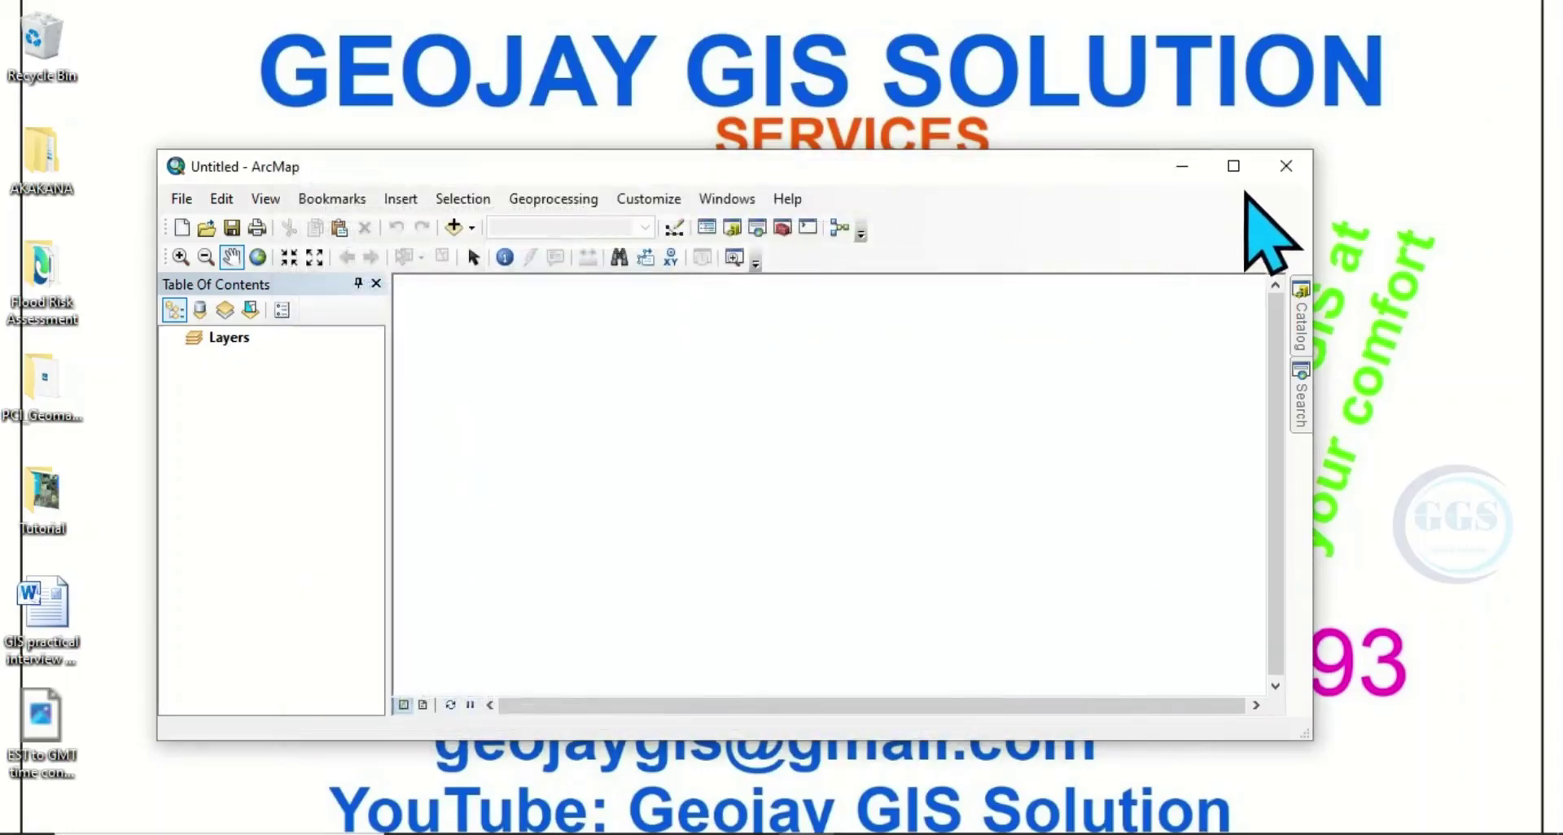
click(1233, 166)
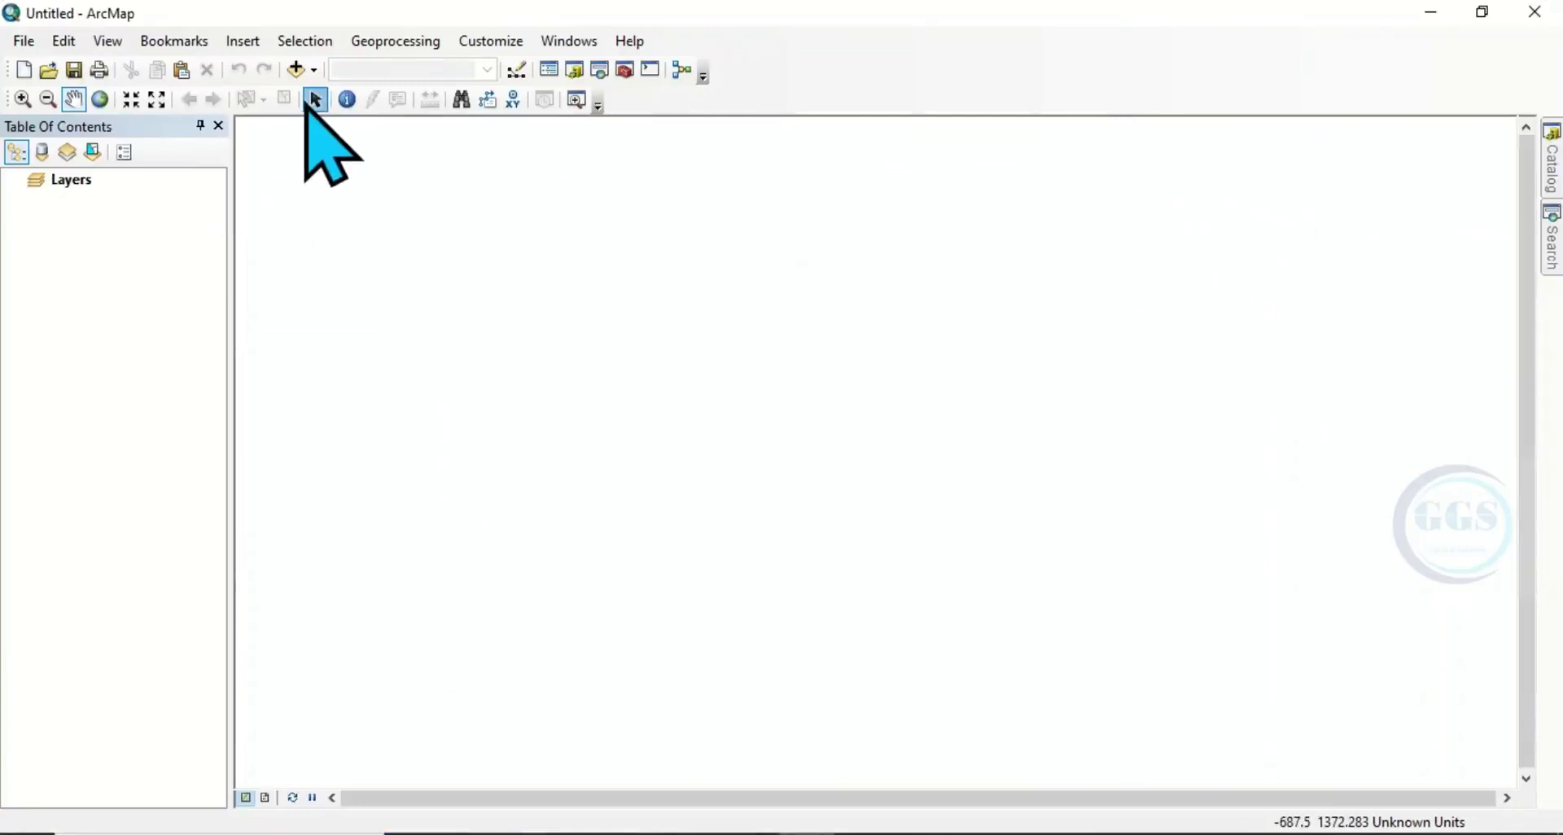
click(315, 100)
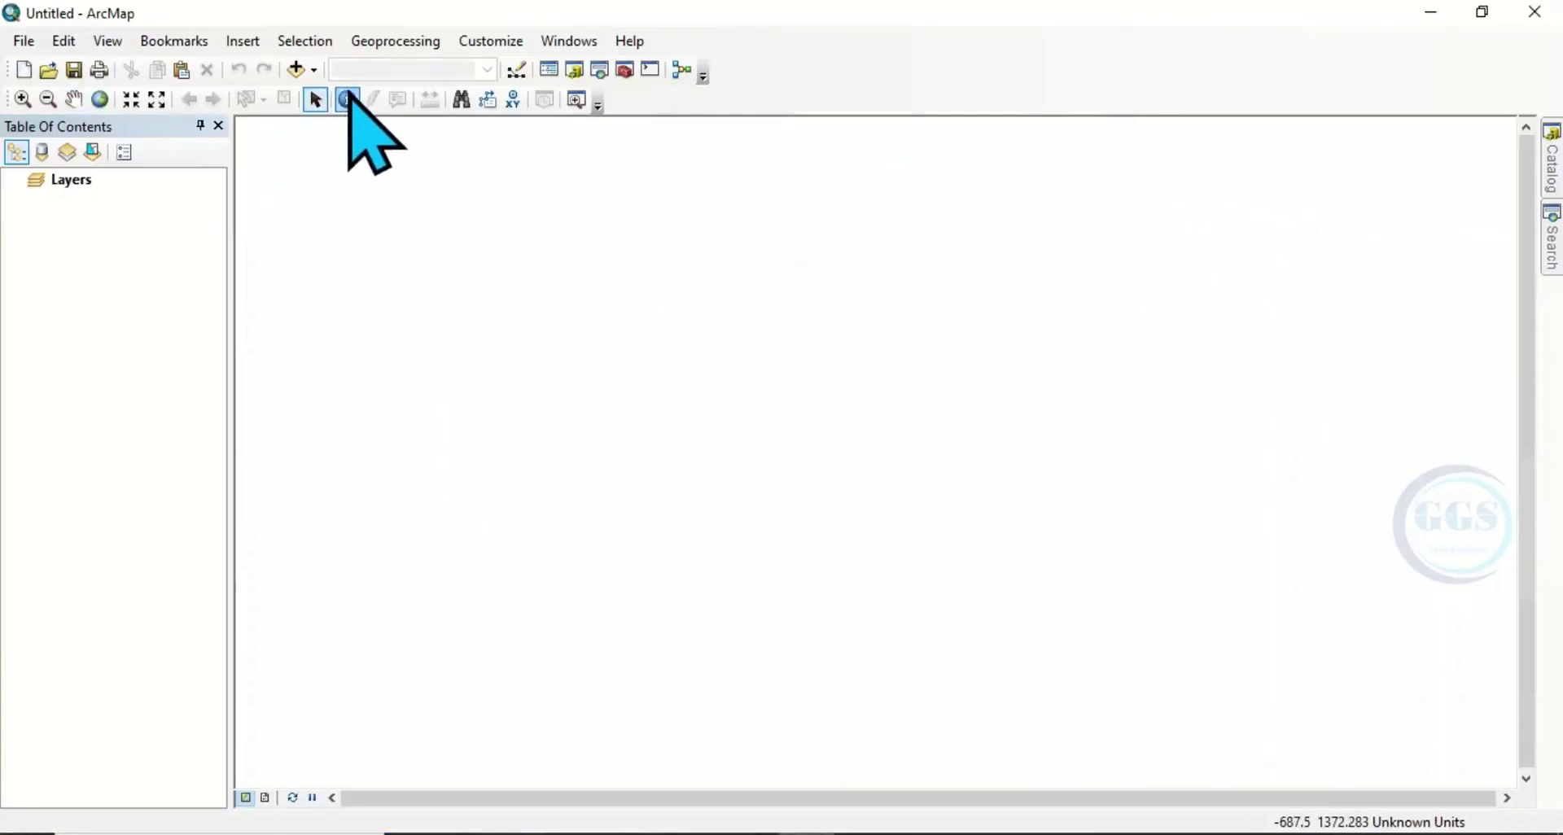
Enable the 3D Analyst, ArcScan, Geostatistical Analyst, Network Analyst, Publisher, Schematics and Spatial Analyst extensions and close the Extensions dialog
click(489, 41)
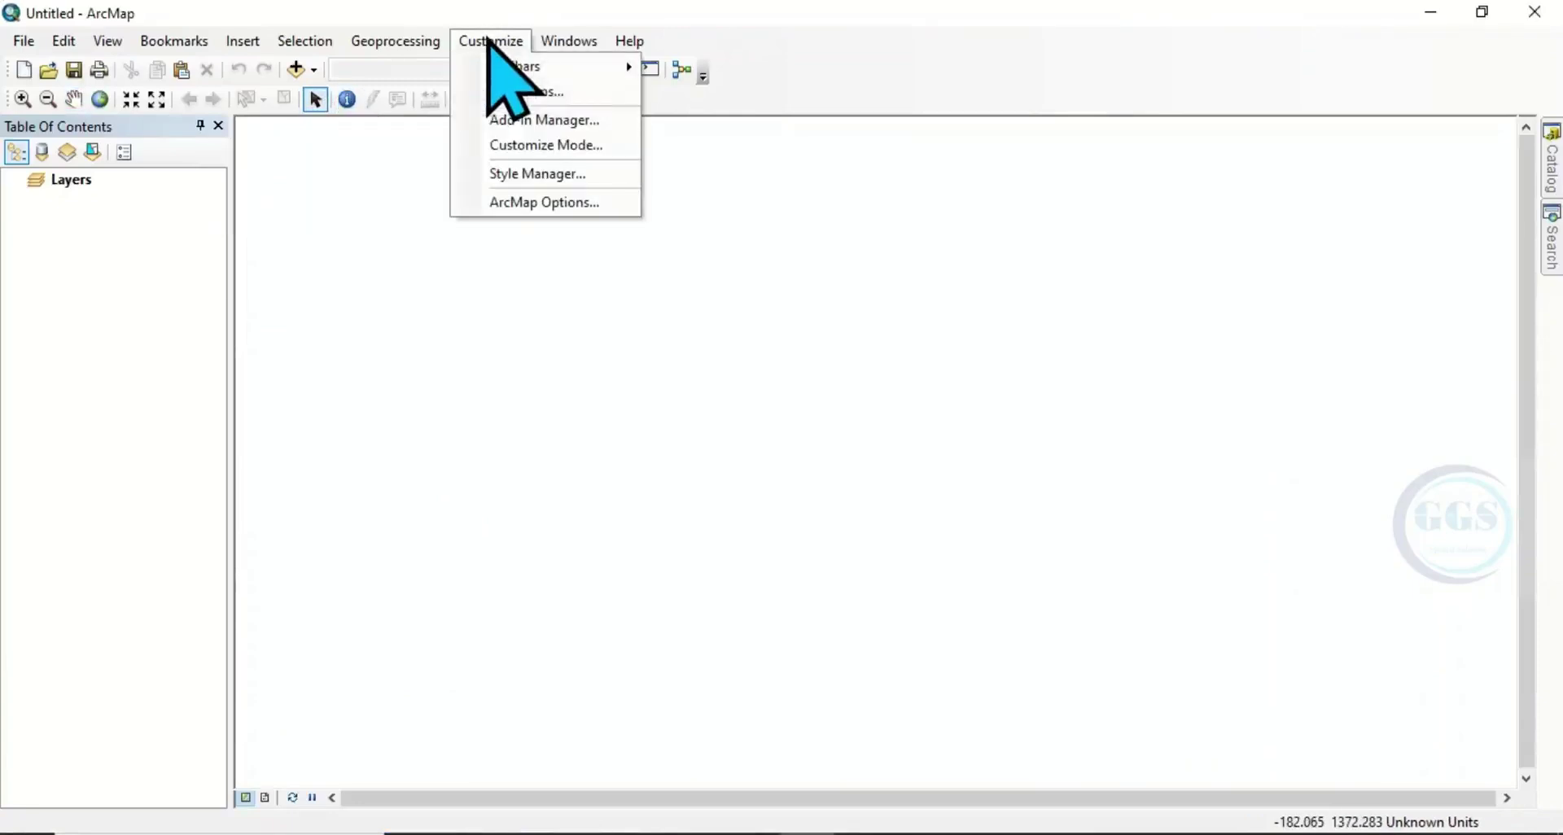
click(530, 92)
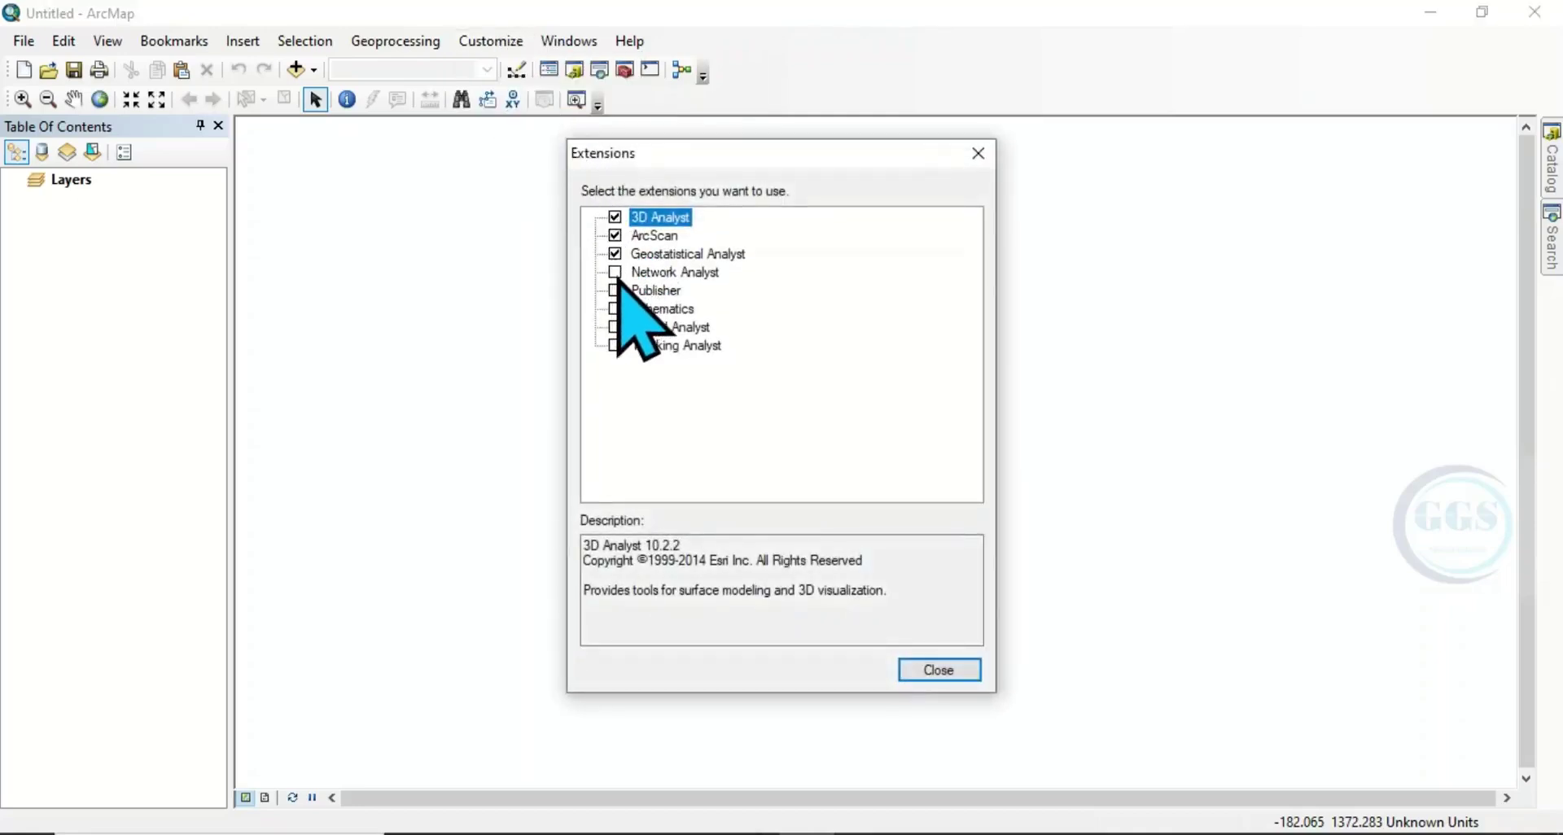
click(614, 328)
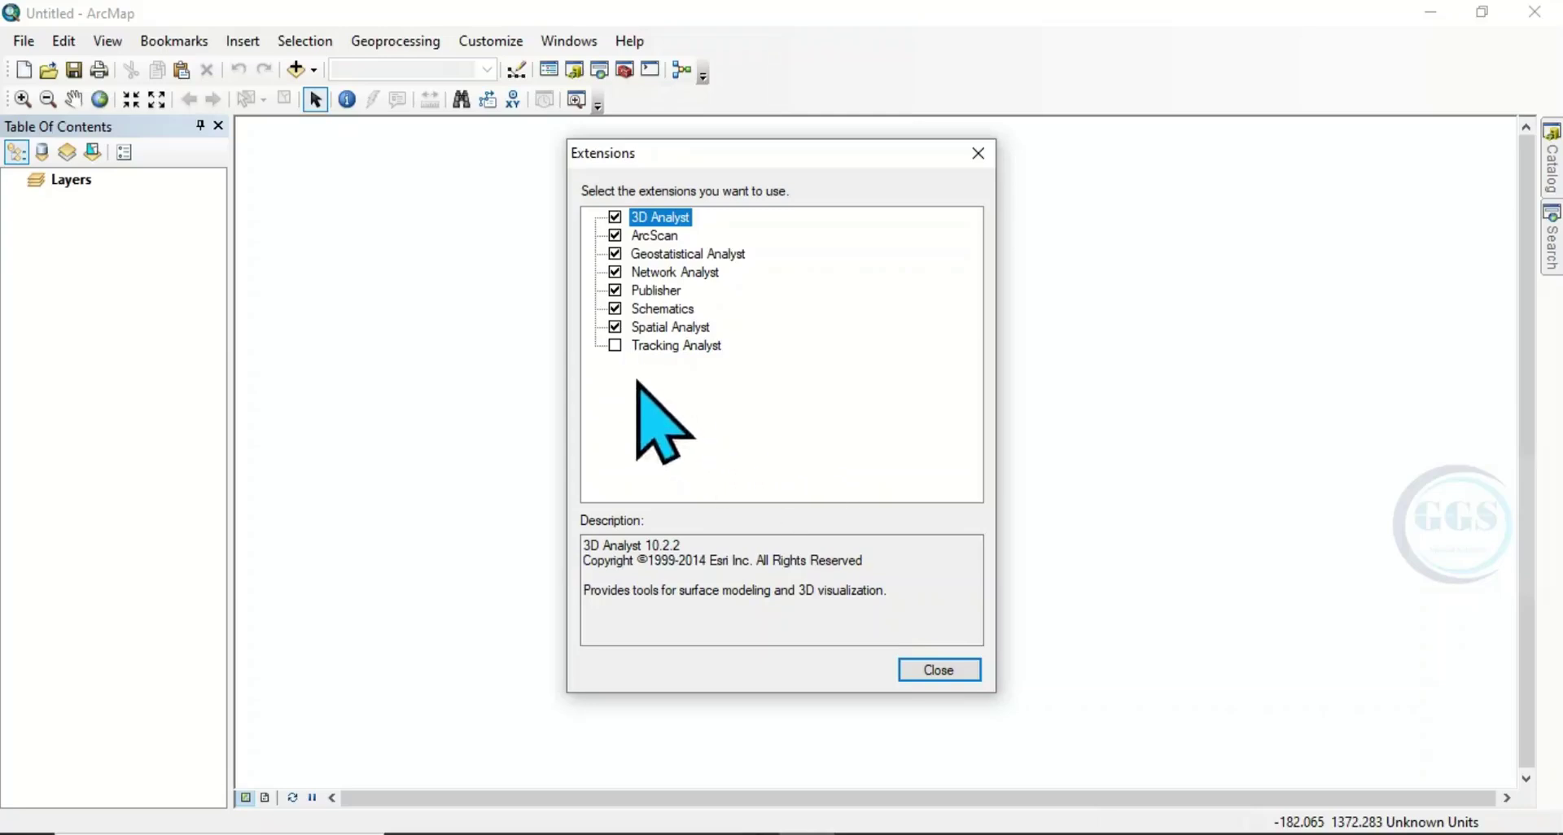
click(936, 669)
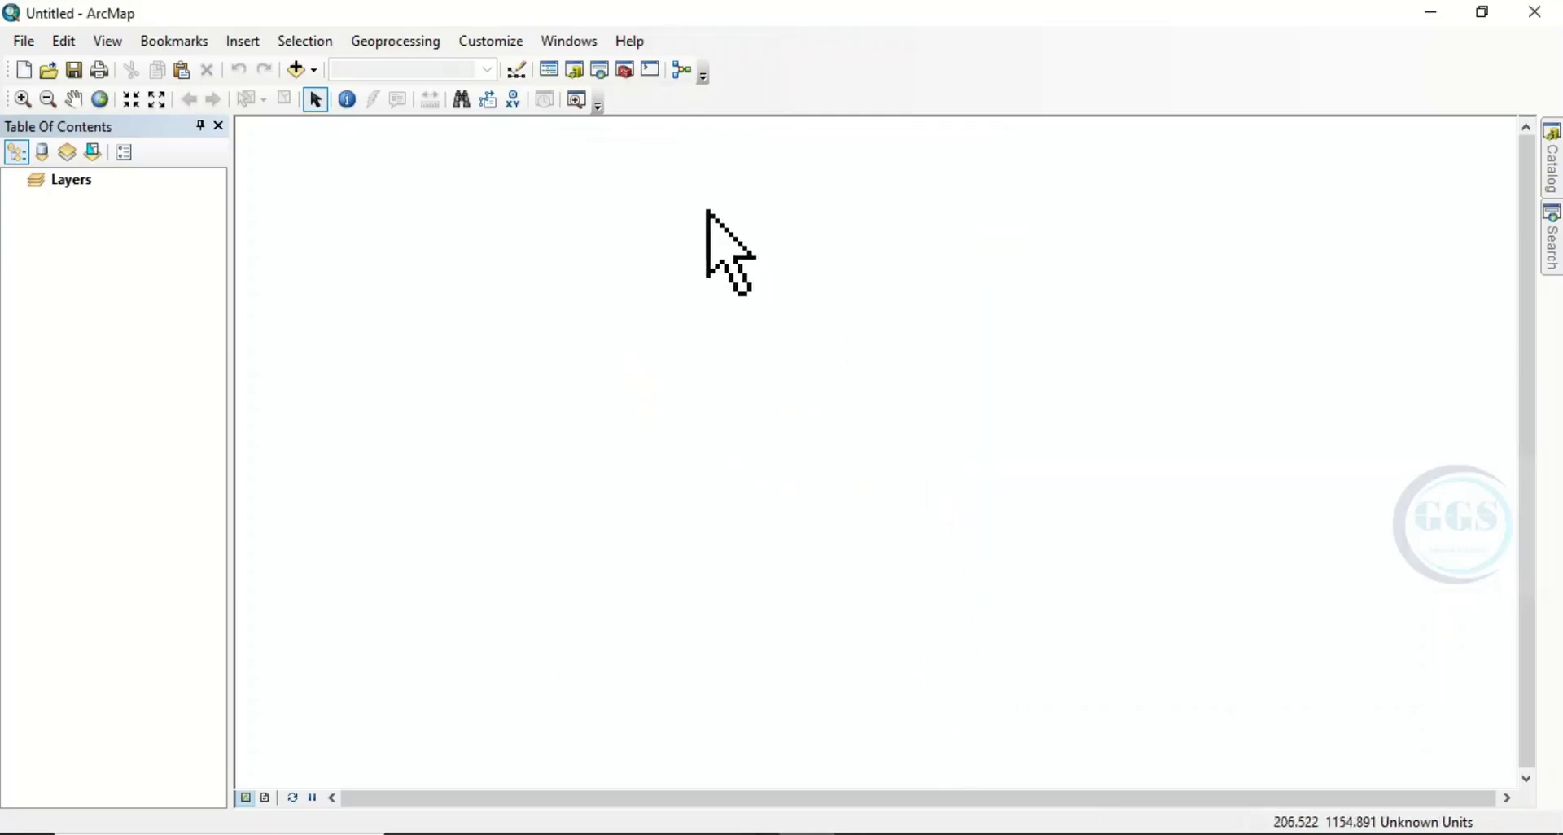